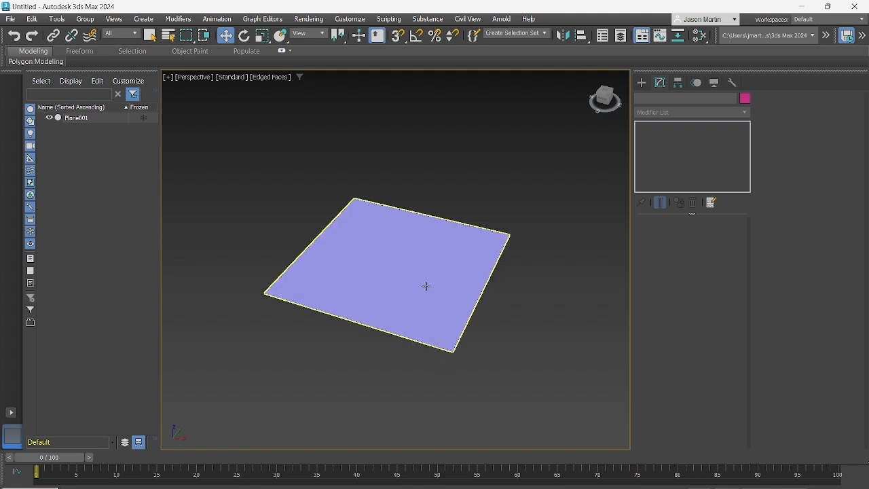
Select the plane and convert it to an Editable Poly
middle_drag(424, 288, 422, 301)
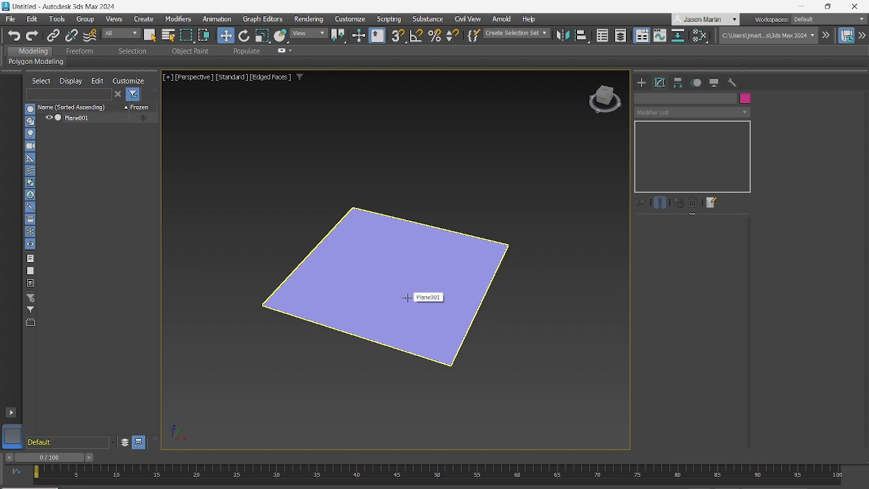
middle_drag(404, 286, 429, 252)
click(403, 258)
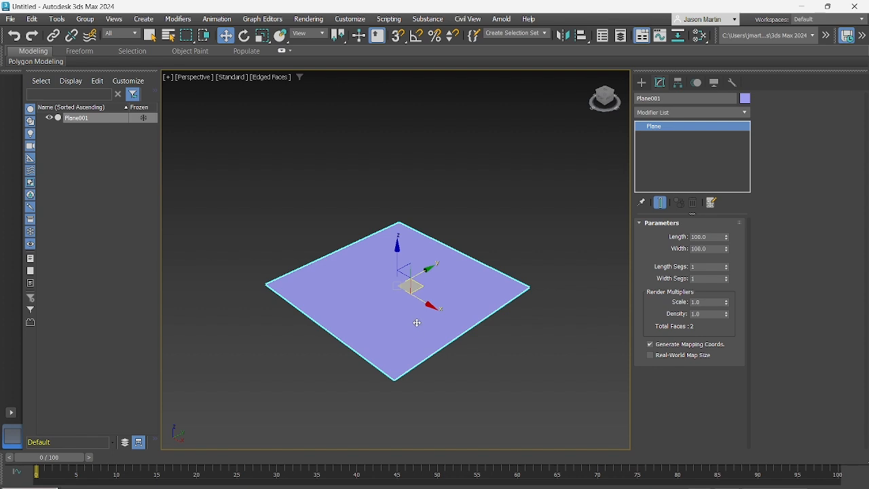
alt+middle_drag(412, 317, 393, 317)
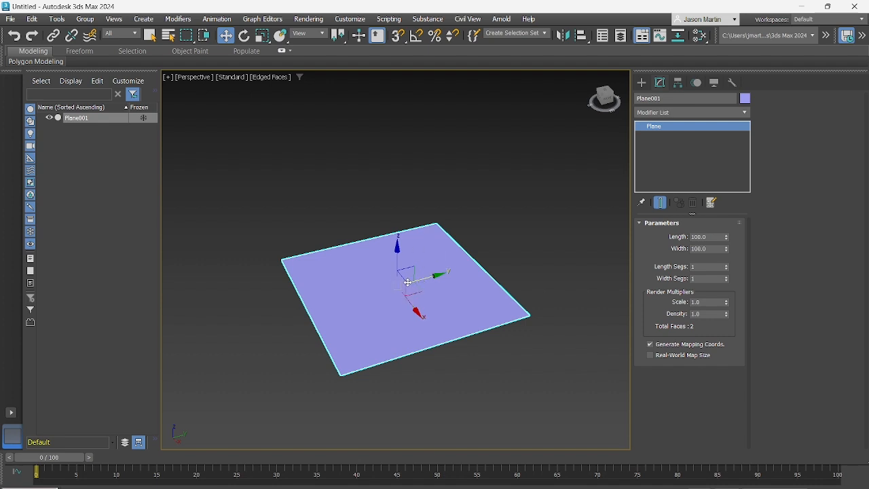
mouse_move(399, 288)
alt+middle_down()
mouse_move(363, 287)
mouse_move(403, 262)
mouse_move(392, 294)
alt+middle_up()
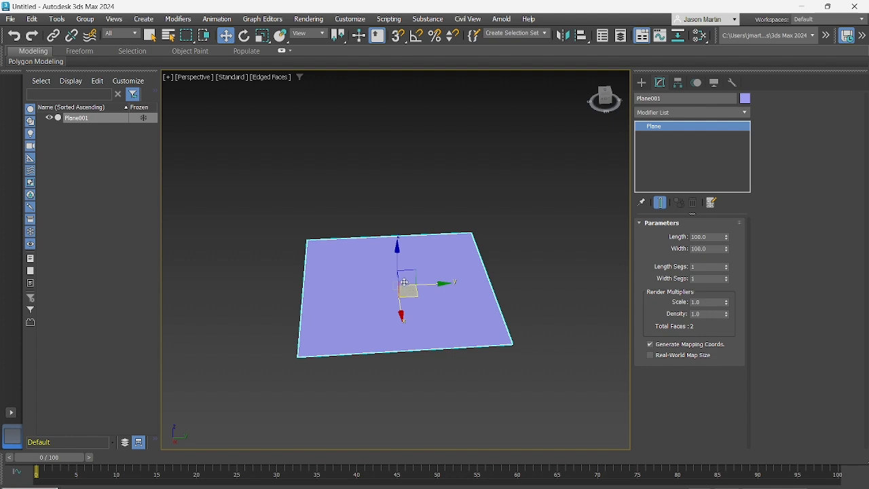
alt+middle_drag(398, 297, 417, 286)
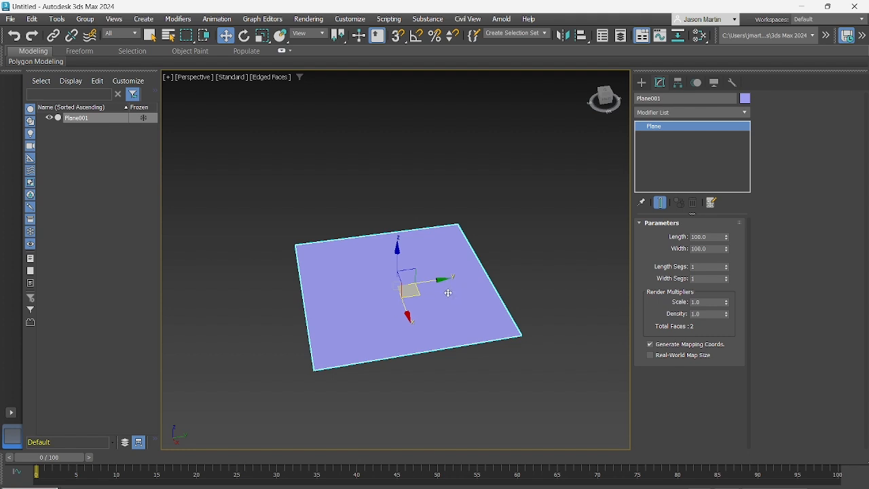
drag(424, 301, 388, 324)
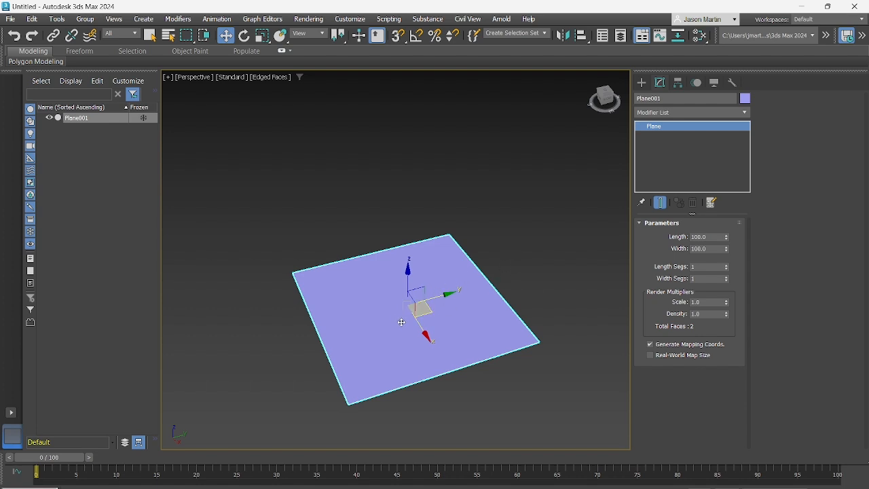
right_click(445, 329)
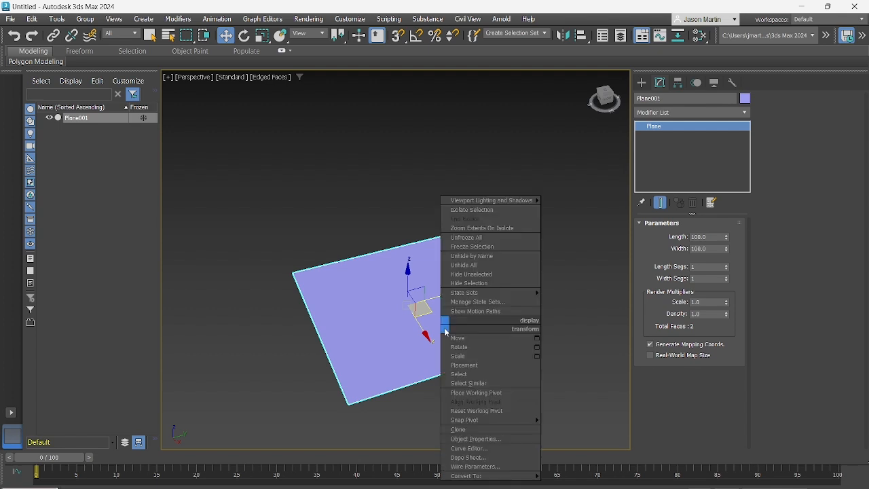
mouse_move(477, 477)
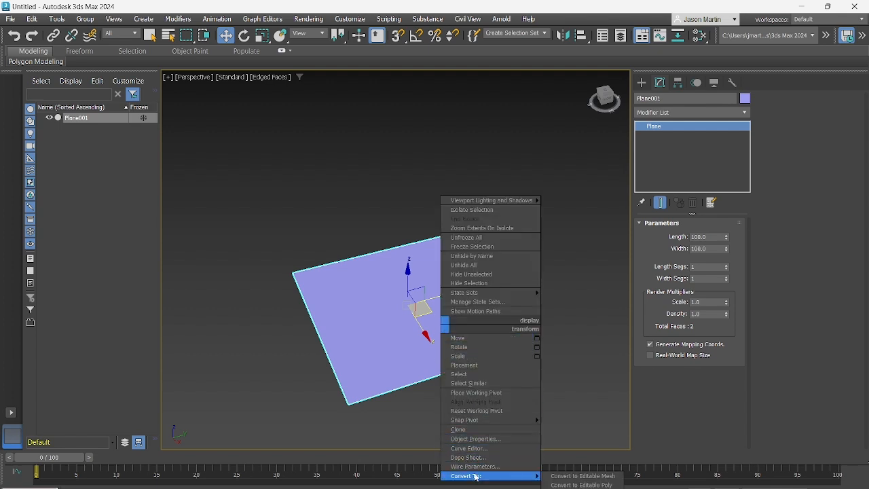
click(581, 485)
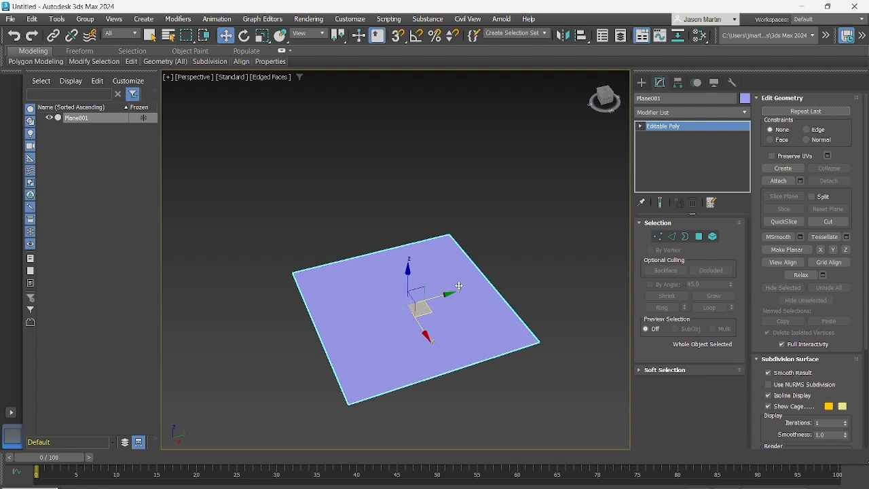
Add a Symmetry modifier to the Editable Poly plane
alt+middle_drag(440, 319, 431, 300)
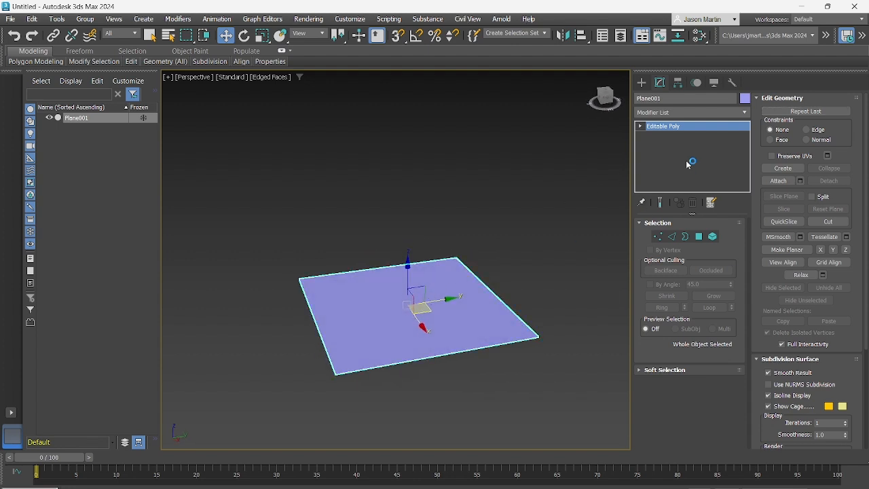
alt+middle_drag(474, 248, 464, 252)
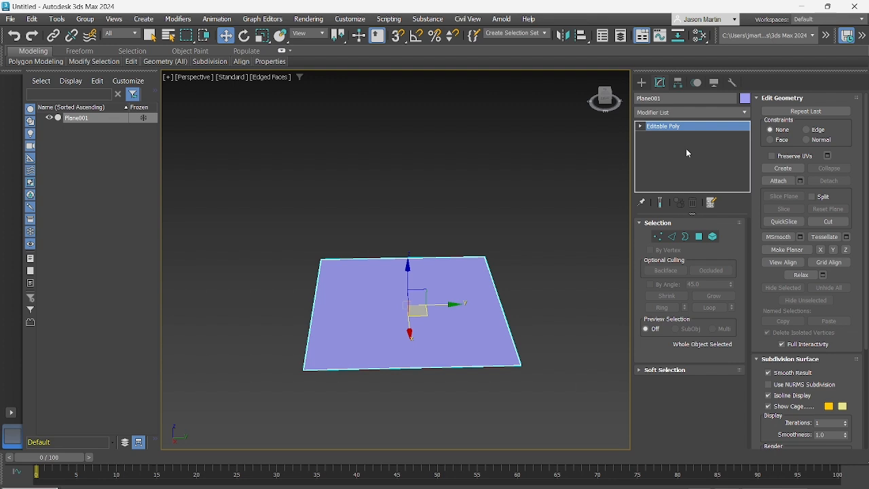
alt+middle_drag(430, 305, 448, 302)
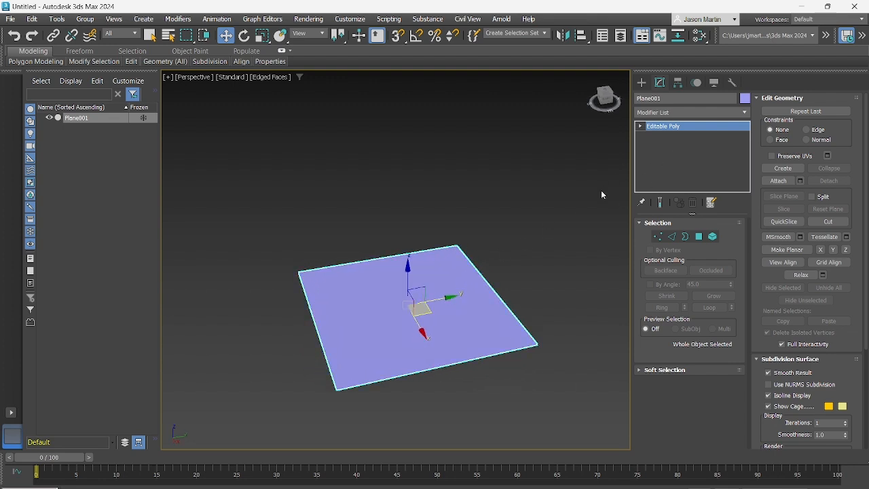
text(xsymm)
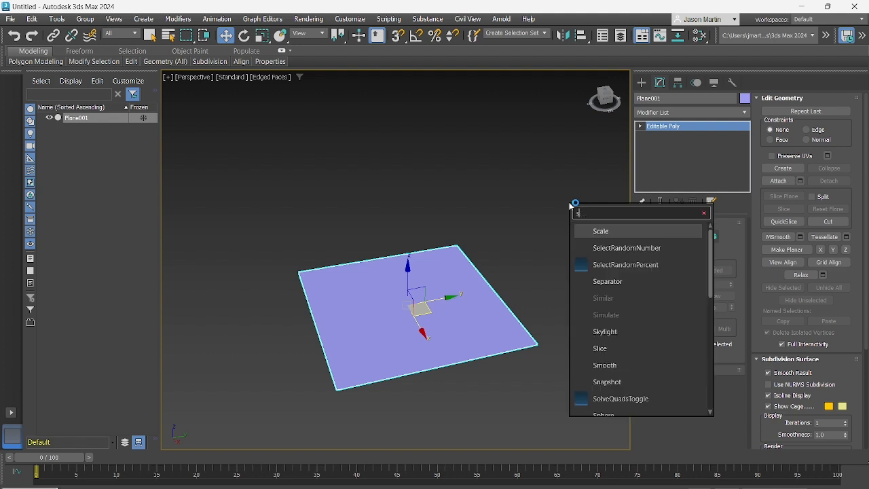
click(611, 266)
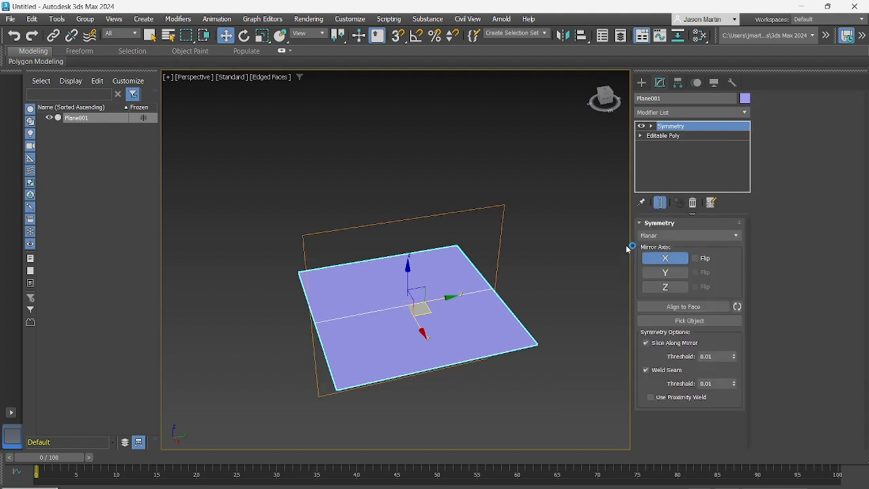
Try Radial symmetry on the plane around the Z axis with the count raised to 8
alt+middle_drag(439, 310, 472, 297)
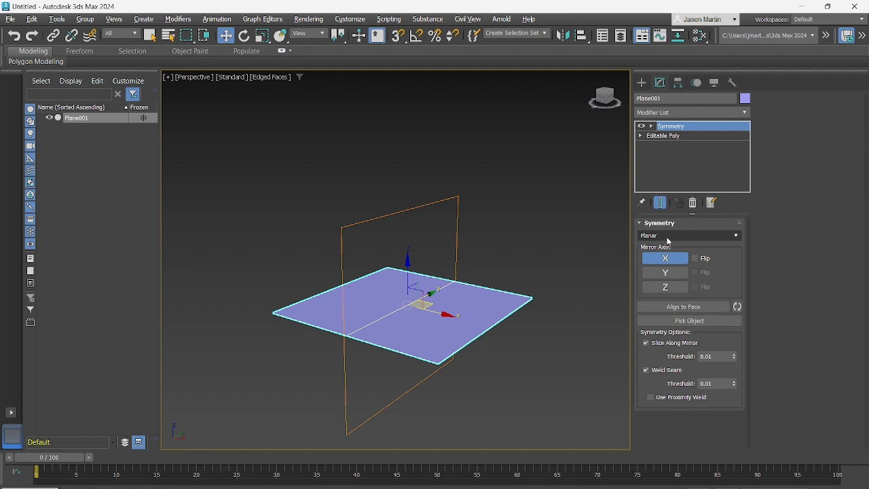
click(681, 236)
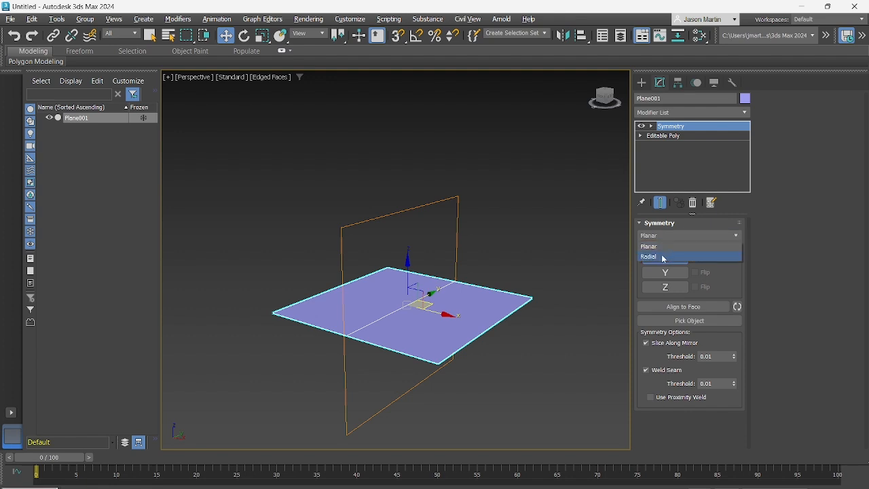
click(662, 256)
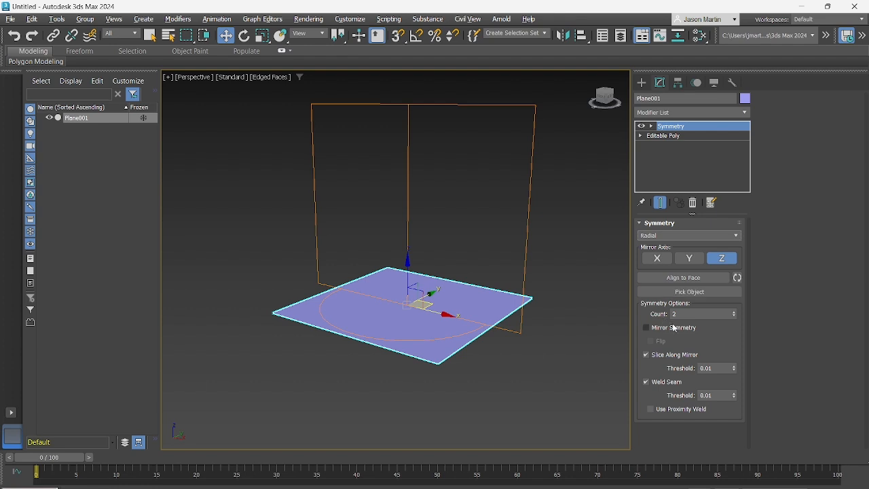
click(735, 312)
click(735, 311)
click(735, 312)
click(735, 311)
click(735, 311)
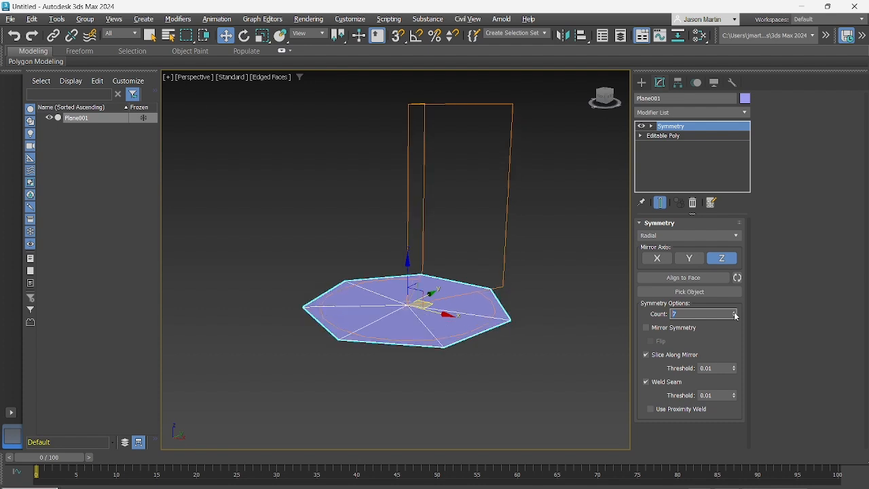
click(735, 312)
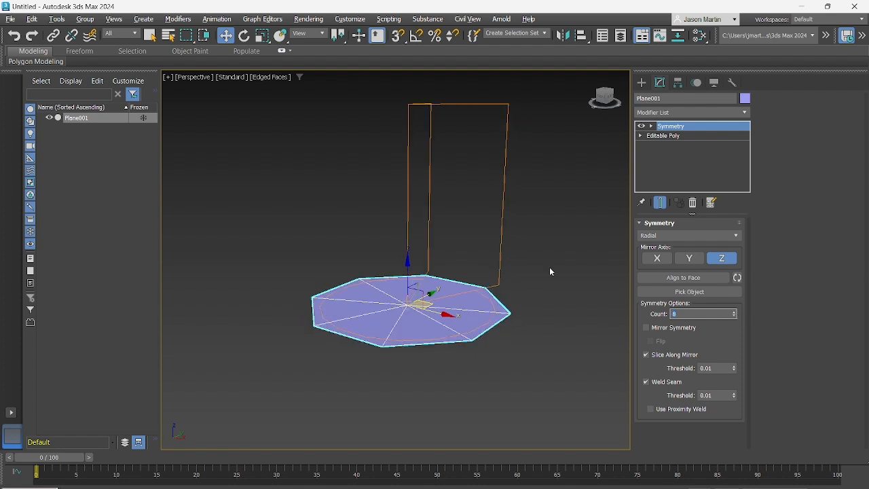
Reset the radial count to 2 and return the Symmetry modifier to Planar mode
right_click(736, 313)
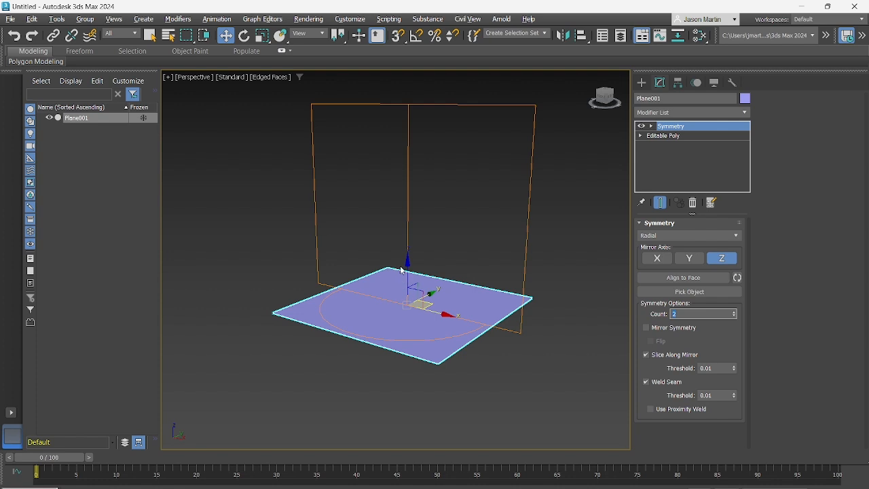
alt+middle_drag(401, 272, 390, 288)
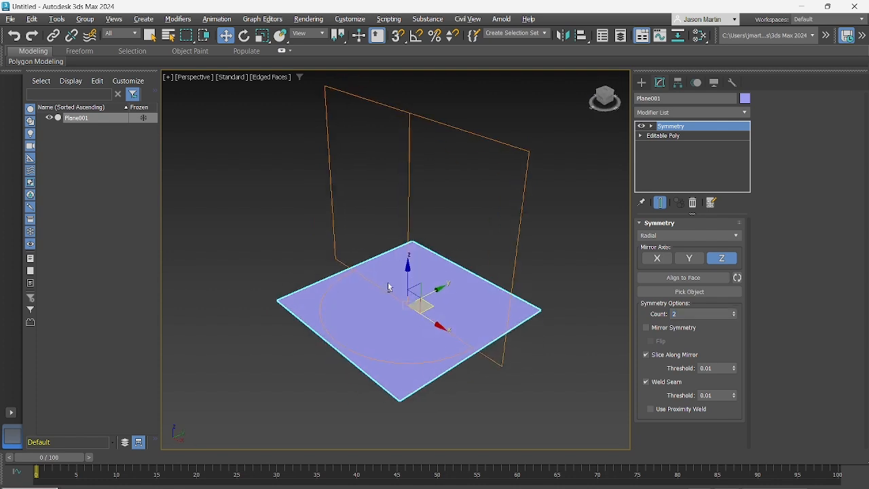
click(679, 238)
click(666, 250)
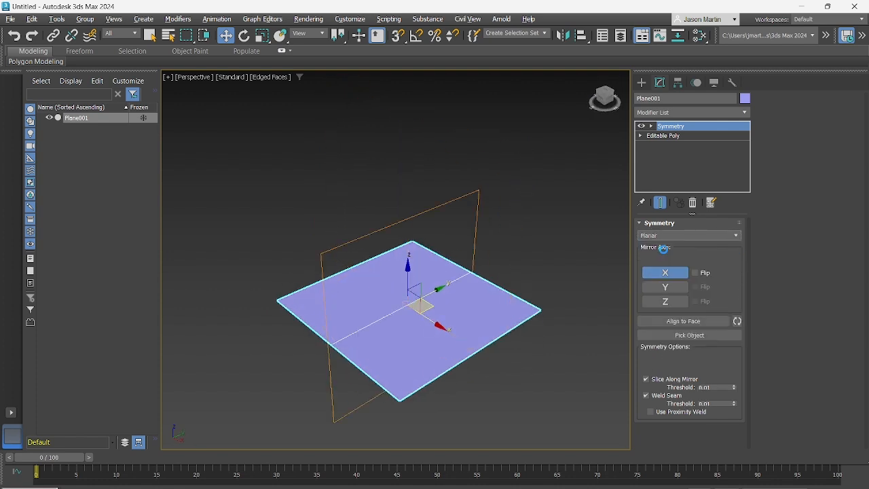
Try enabling the Y and Z mirror axes alongside X in the planar Symmetry modifier
alt+middle_drag(393, 267, 406, 302)
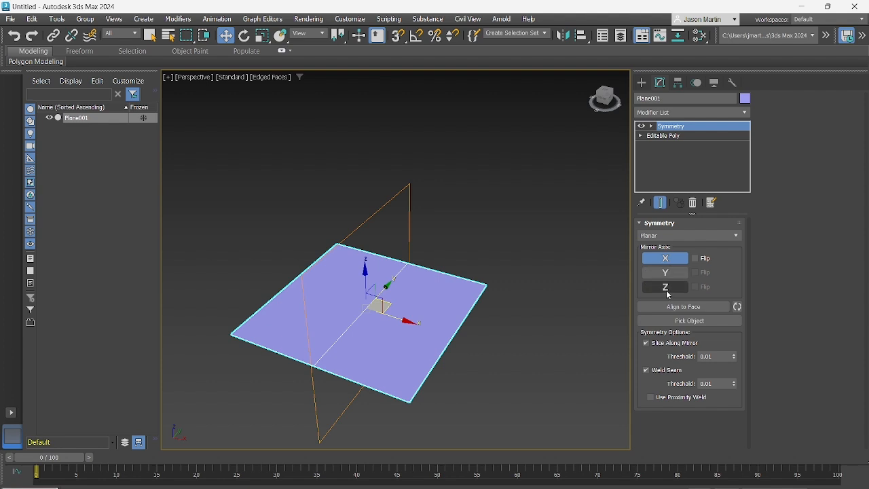
click(667, 273)
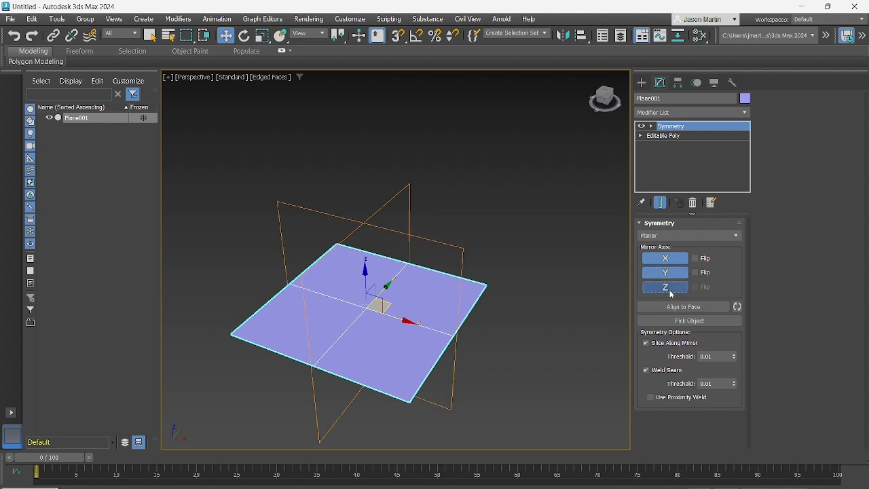
click(670, 287)
click(672, 287)
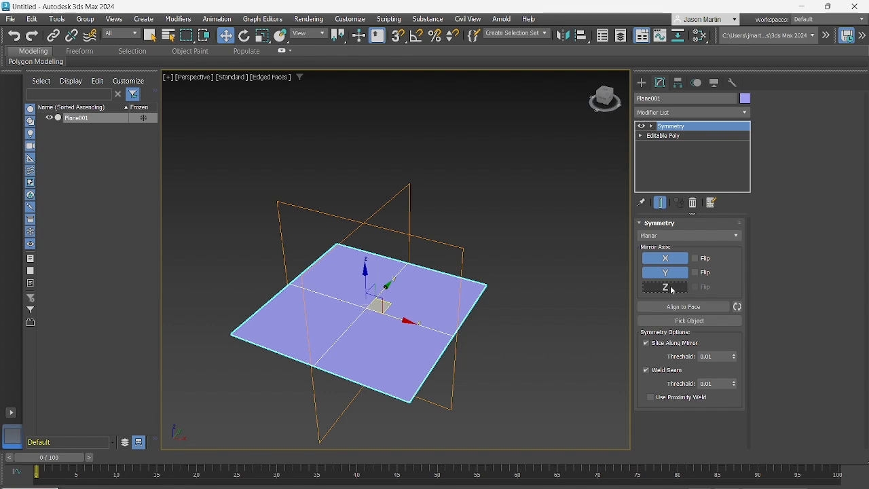
click(672, 291)
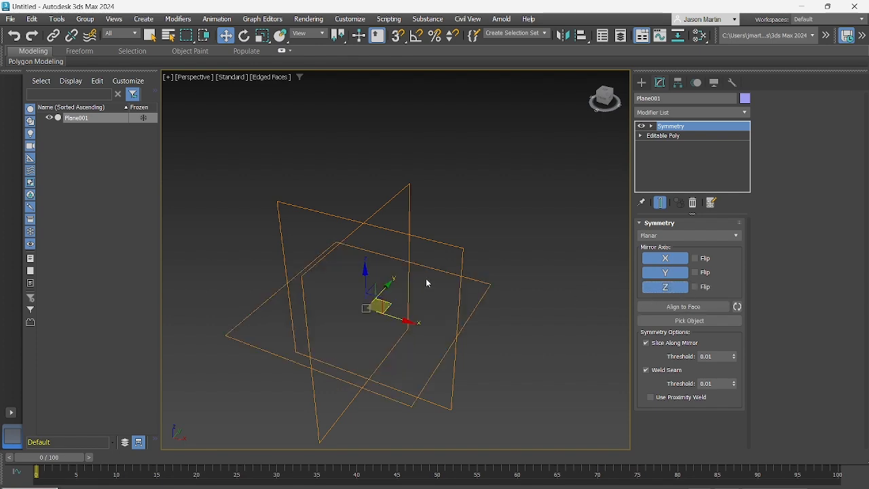
alt+middle_drag(426, 282, 373, 263)
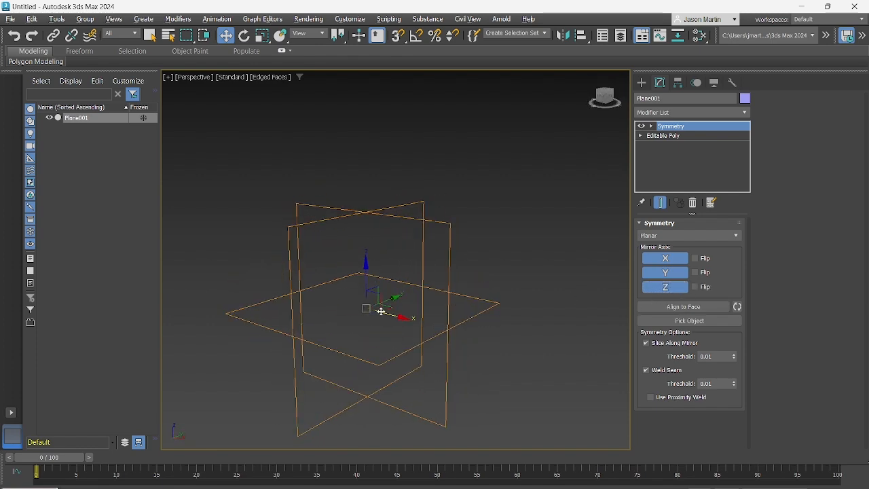
alt+middle_drag(382, 307, 406, 315)
Try the Flip option of the Z mirror axis and switch it back off
click(665, 289)
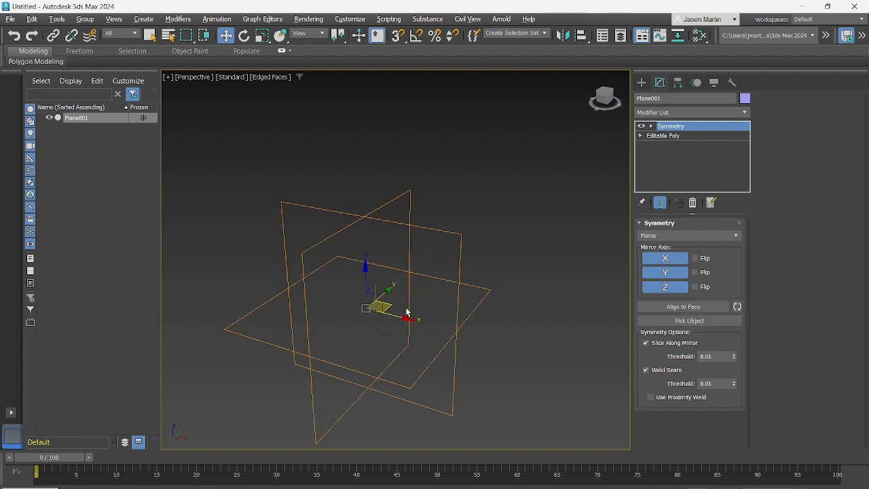
click(694, 287)
click(694, 287)
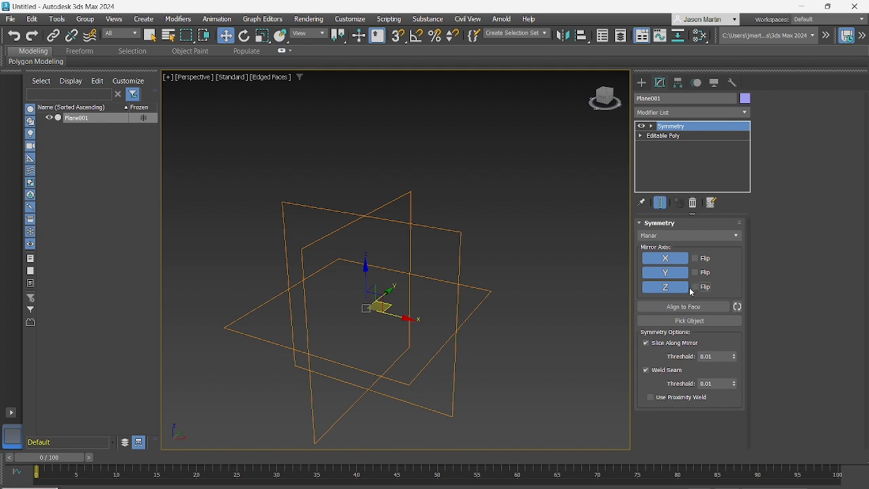
mouse_move(372, 306)
alt+middle_down()
mouse_move(380, 305)
mouse_move(368, 290)
alt+middle_up()
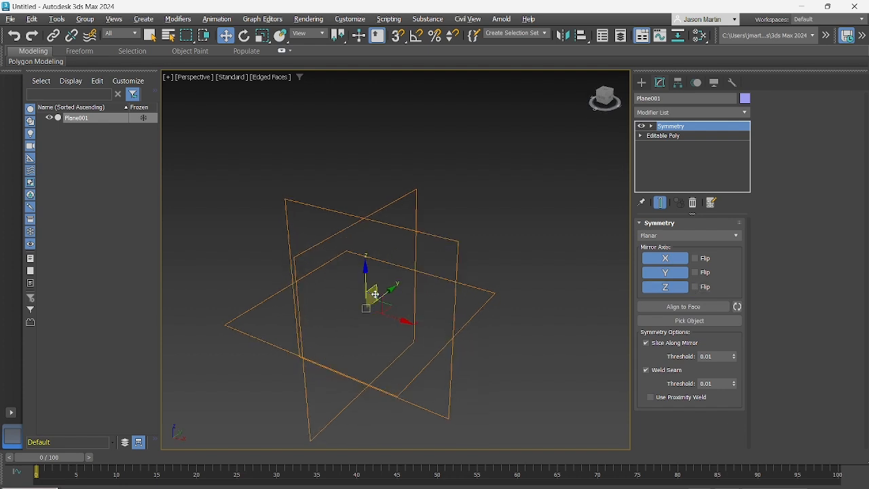
Turn off the Z and Y mirror axes so only X mirroring stays enabled
click(661, 290)
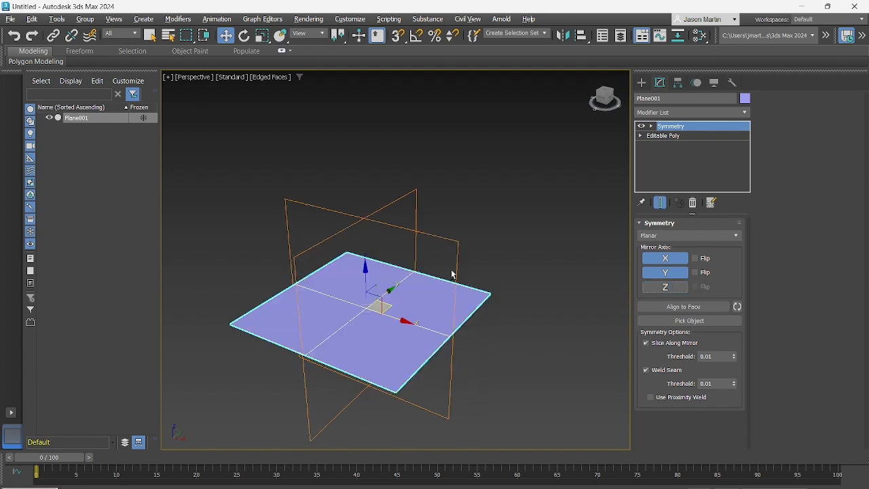
alt+middle_drag(456, 271, 628, 297)
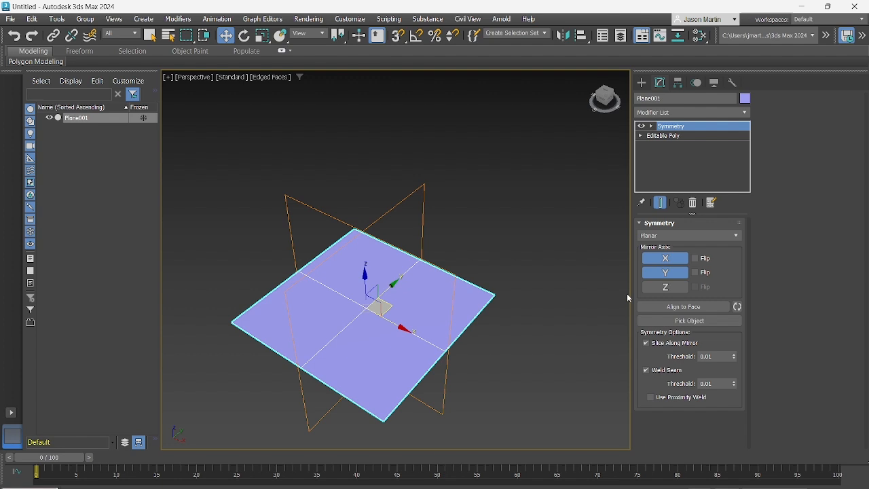
click(665, 272)
alt+middle_drag(388, 300, 390, 250)
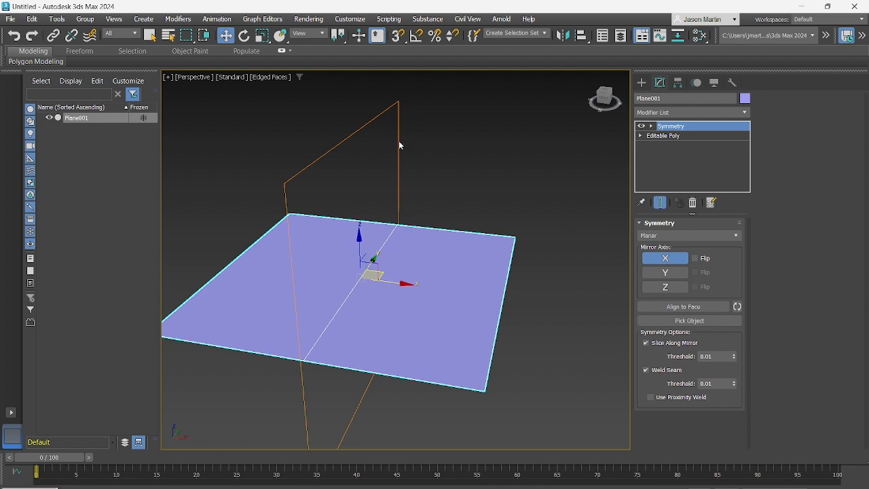
mouse_move(376, 197)
alt+middle_down()
mouse_move(397, 193)
mouse_move(376, 199)
alt+middle_up()
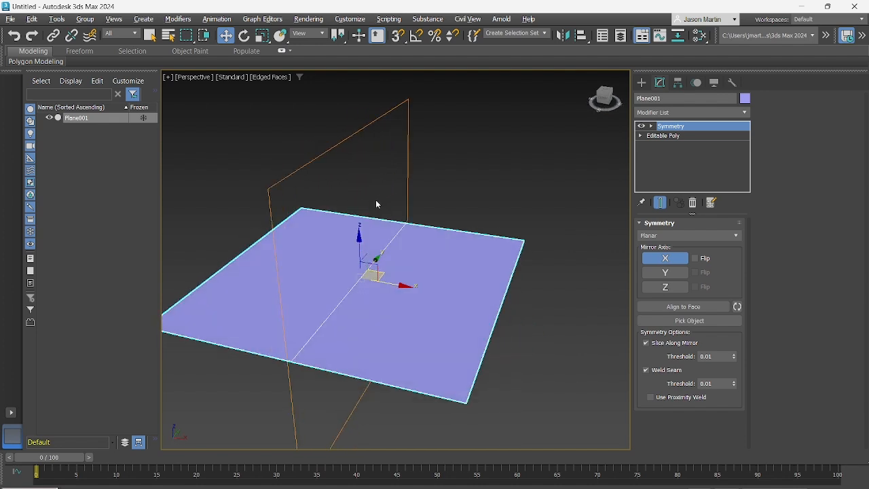
alt+middle_drag(353, 125, 390, 134)
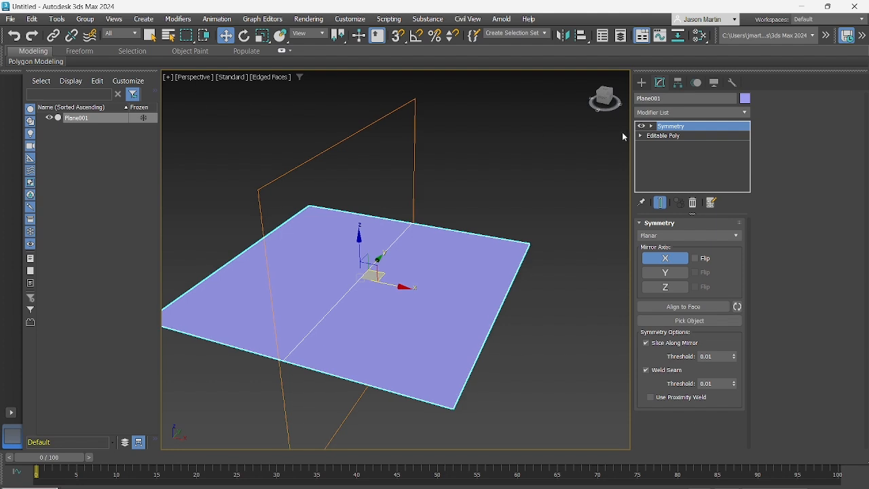
Select the Symmetry modifier's Mirror sub-object and try moving the mirror plane along X away from the plane's centre
click(653, 127)
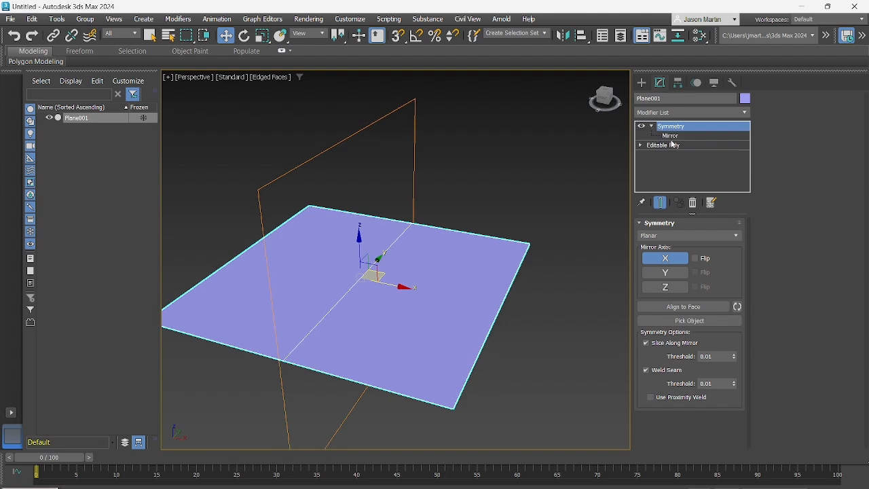
click(672, 137)
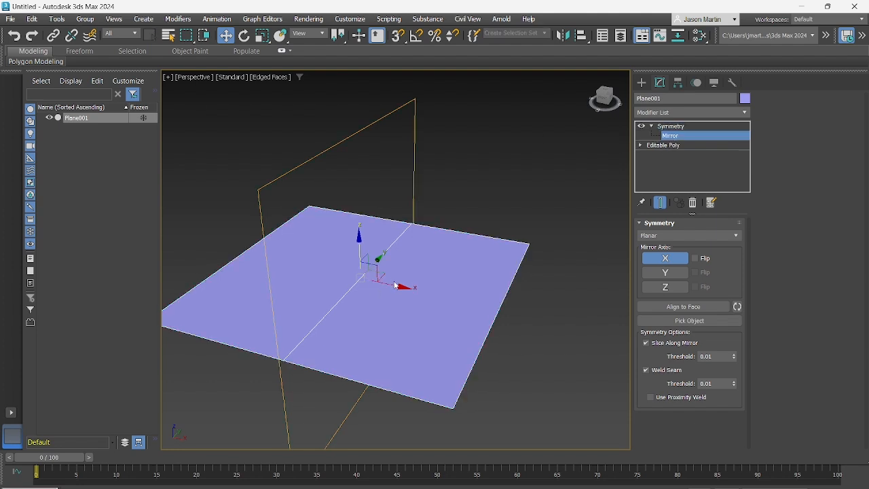
drag(396, 285, 413, 261)
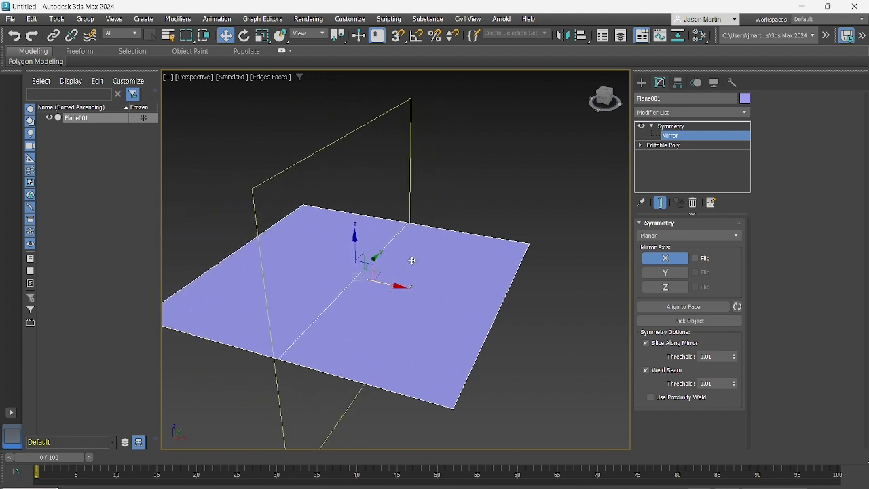
alt+middle_drag(394, 237, 437, 229)
scroll(433, 235, down, 3)
mouse_move(439, 262)
alt+middle_down()
mouse_move(430, 268)
mouse_move(442, 271)
alt+middle_up()
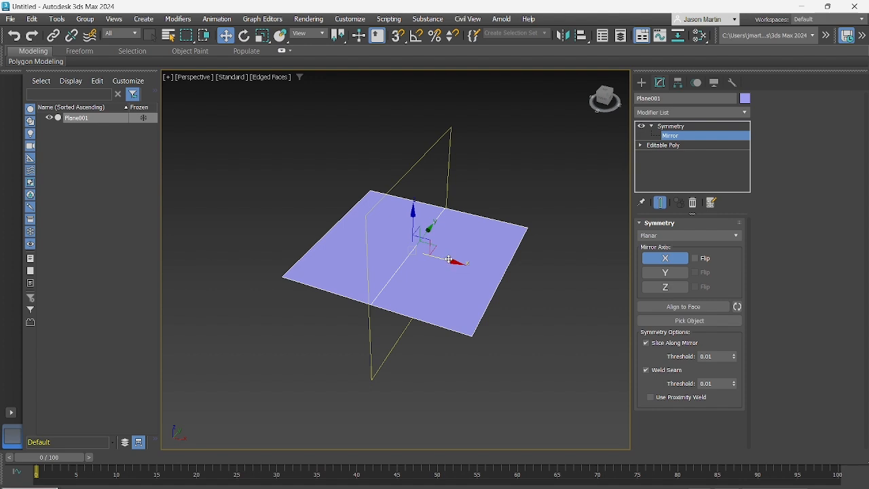
drag(451, 269, 297, 209)
middle_drag(306, 211, 354, 224)
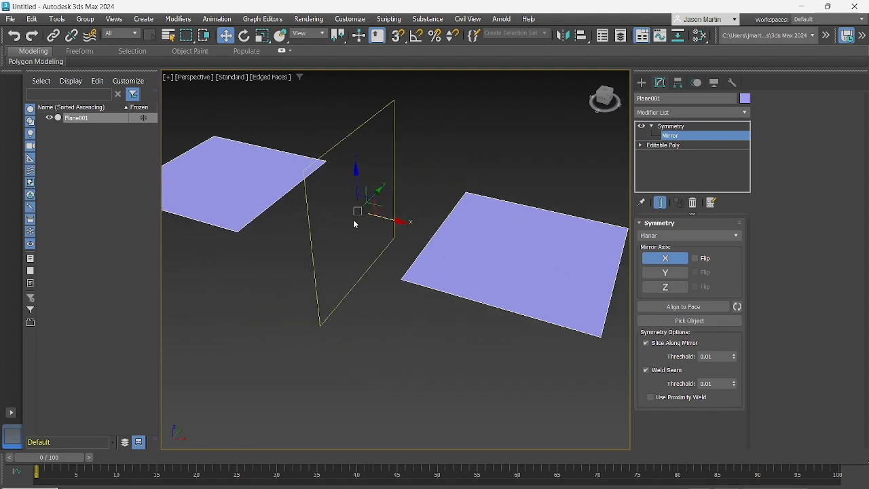
mouse_move(387, 217)
mouse_down()
mouse_move(362, 209)
mouse_move(454, 240)
mouse_move(389, 220)
mouse_up()
alt+middle_drag(392, 226, 474, 259)
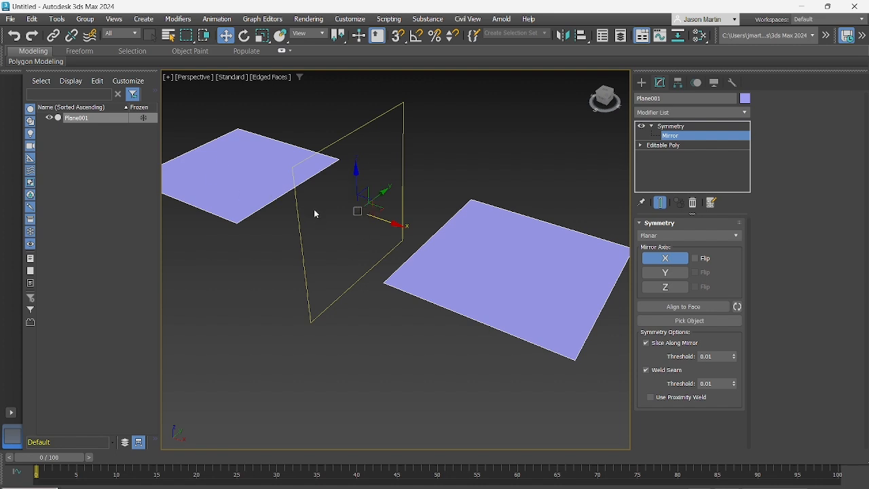
alt+middle_drag(314, 209, 339, 224)
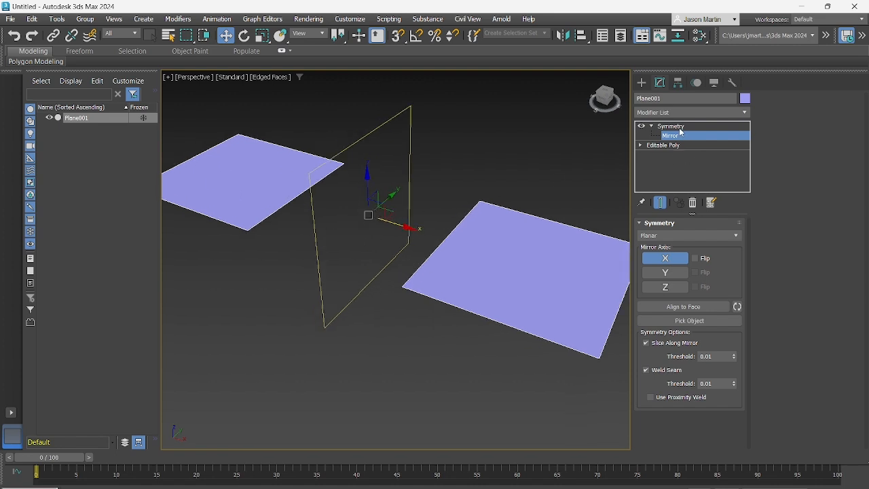
Undo the mirror plane moves and return to the collapsed Symmetry modifier level
click(675, 126)
click(676, 135)
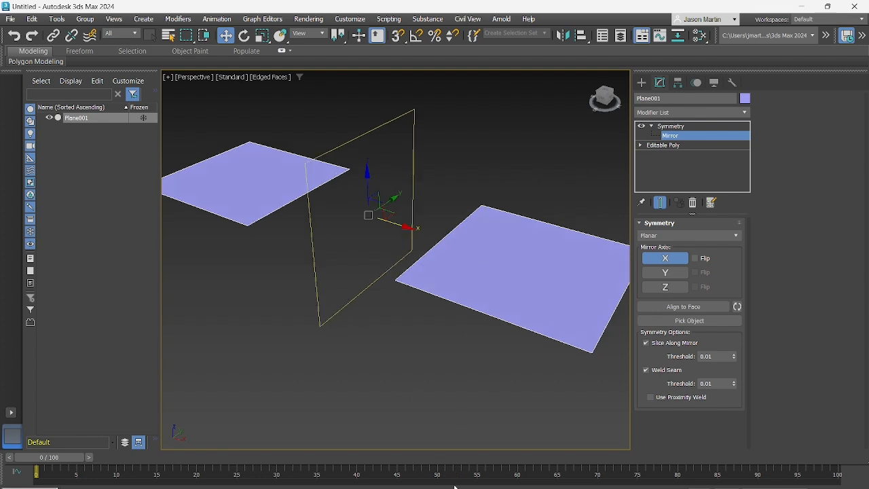
key(ctrl+z)
middle_drag(494, 305, 436, 319)
alt+middle_drag(436, 319, 450, 316)
click(672, 126)
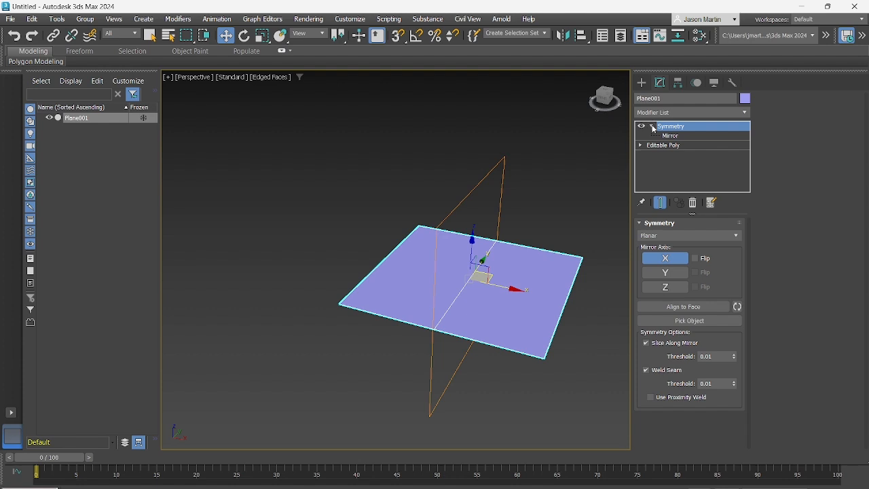
click(651, 127)
Select the Editable Poly base object beneath the Symmetry modifier in the stack and view the unmirrored plane
alt+middle_drag(555, 195, 485, 216)
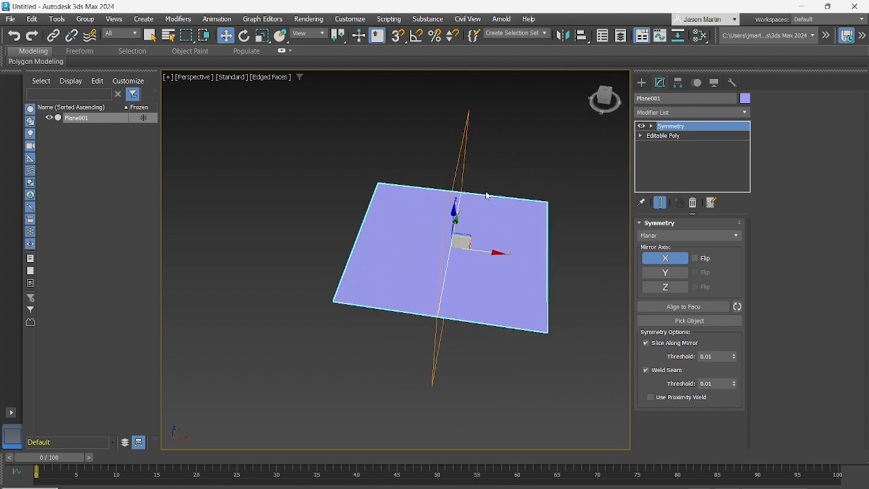
alt+middle_drag(476, 266, 415, 271)
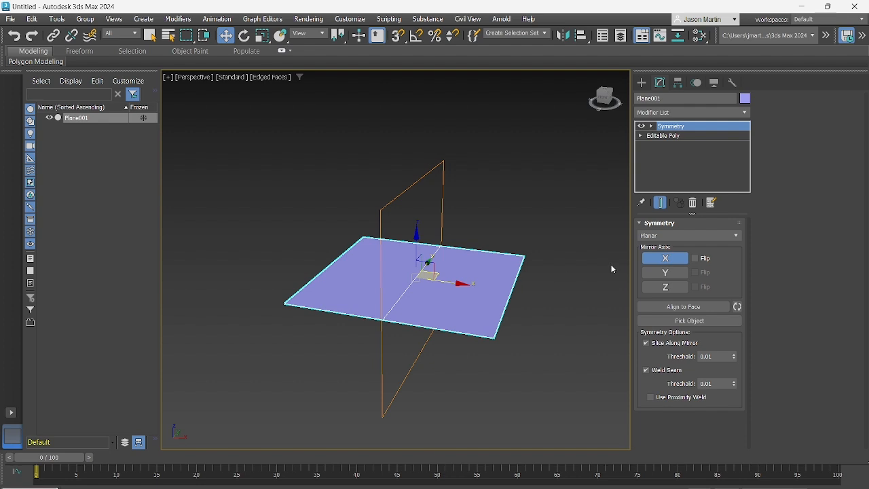
right_click(665, 141)
click(656, 135)
click(663, 136)
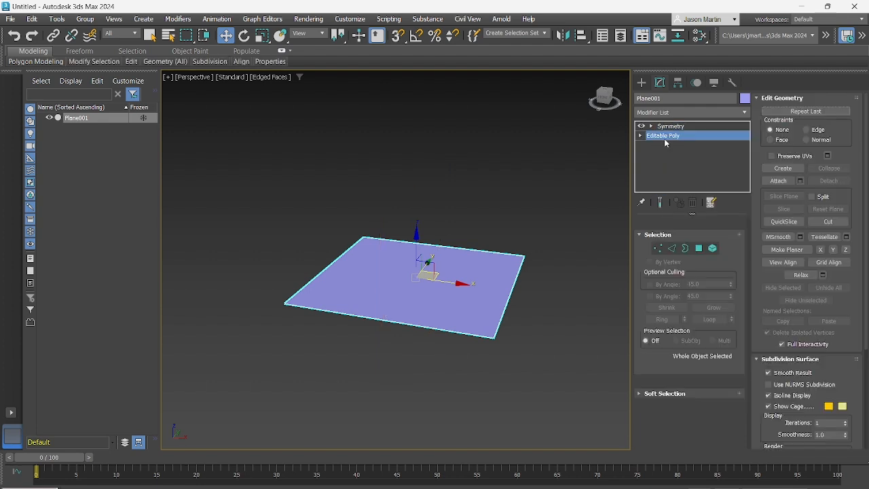
alt+middle_drag(400, 258, 389, 266)
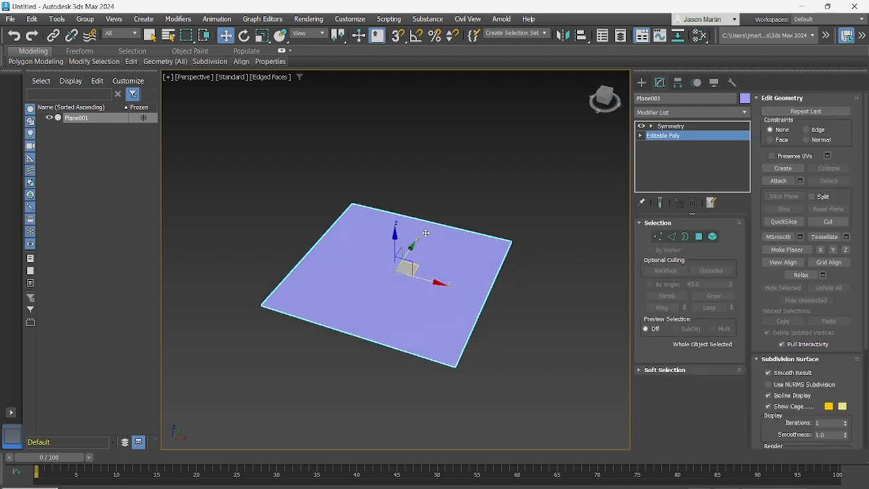
scroll(418, 237, up, 3)
alt+middle_drag(417, 237, 432, 223)
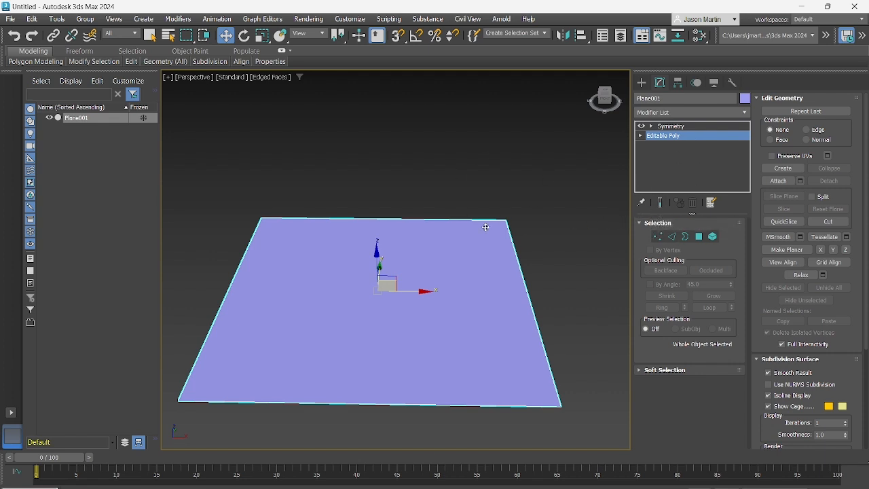
alt+middle_drag(479, 219, 473, 174)
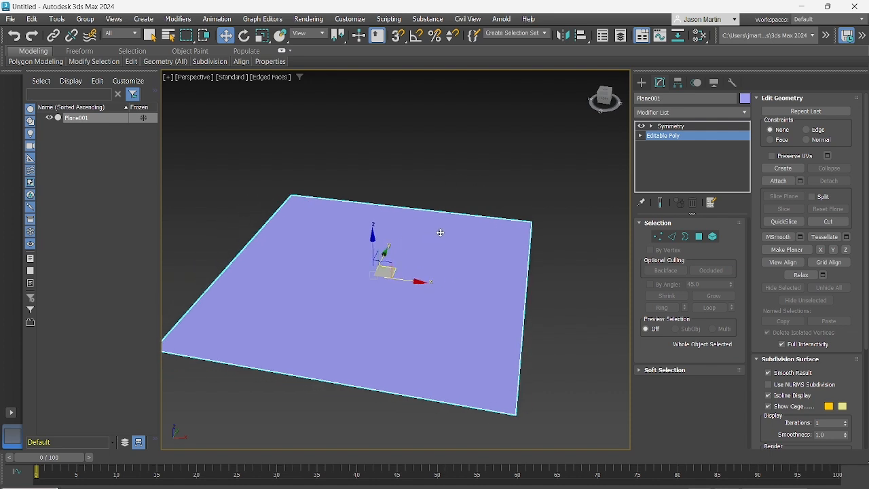
mouse_move(442, 235)
alt+middle_down()
mouse_move(442, 252)
mouse_move(434, 235)
mouse_move(448, 239)
alt+middle_up()
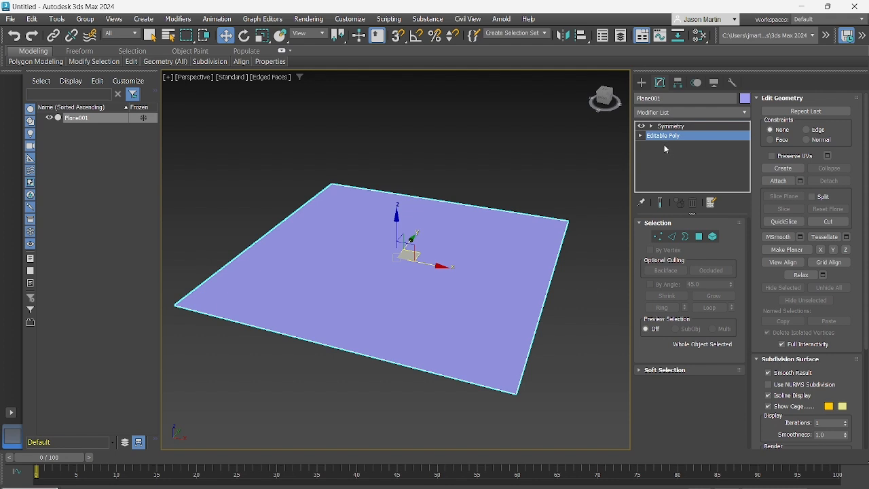
Compare the Editable Poly with Show End Result on and off, leaving it switched on
click(662, 205)
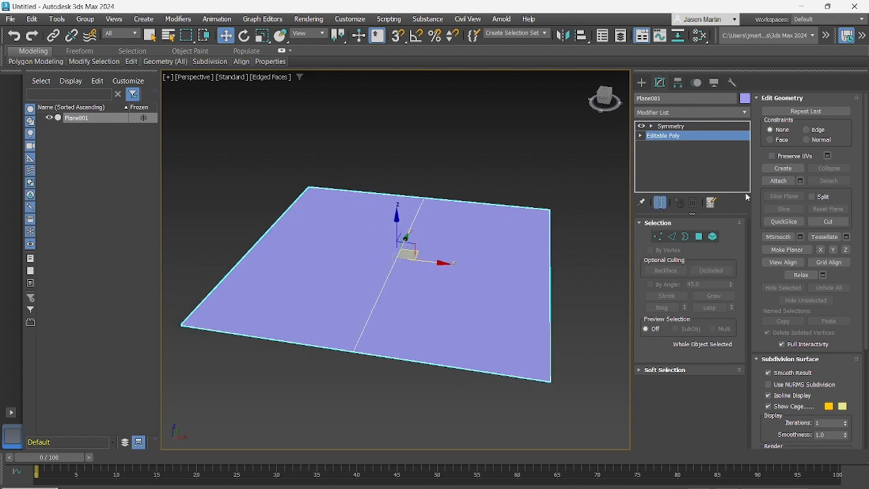
click(660, 203)
click(661, 203)
alt+middle_drag(374, 216, 368, 239)
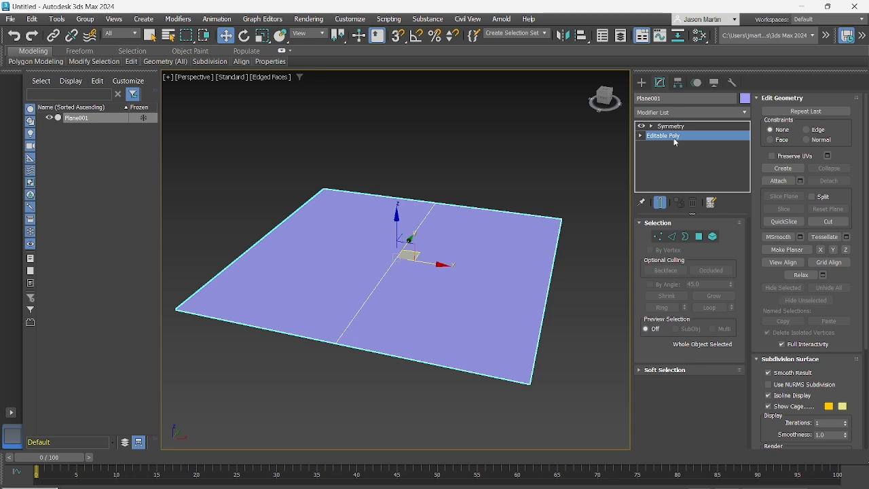
click(664, 203)
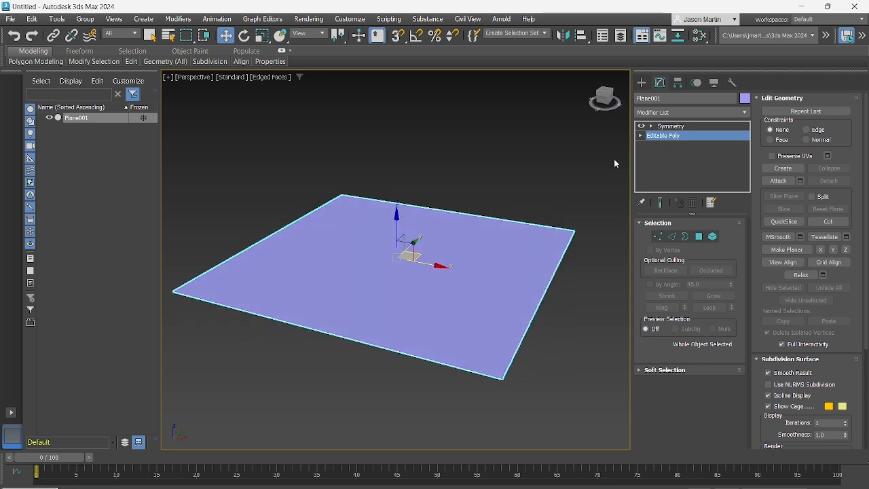
alt+middle_drag(438, 262, 462, 265)
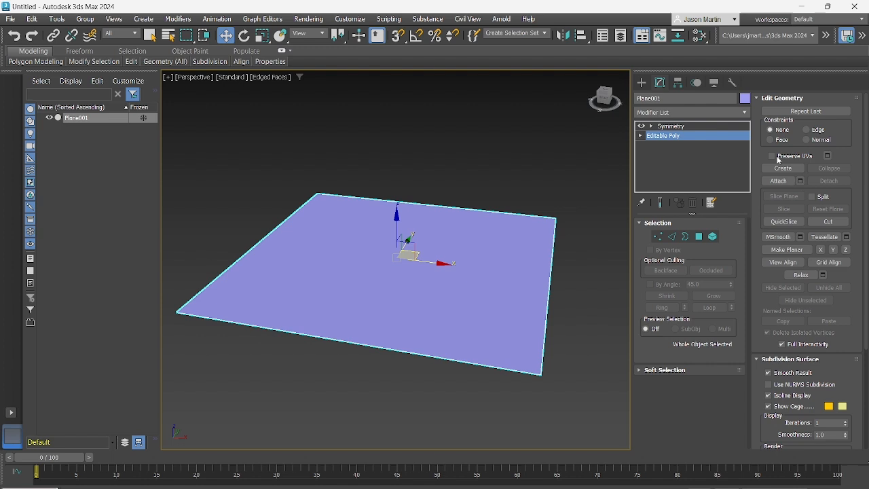
click(660, 203)
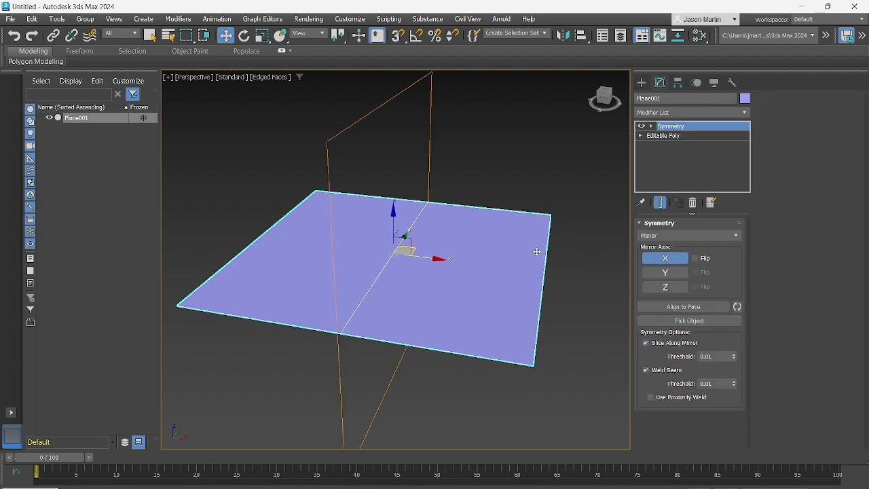
mouse_move(537, 251)
alt+middle_down()
mouse_move(523, 258)
mouse_move(533, 260)
alt+middle_up()
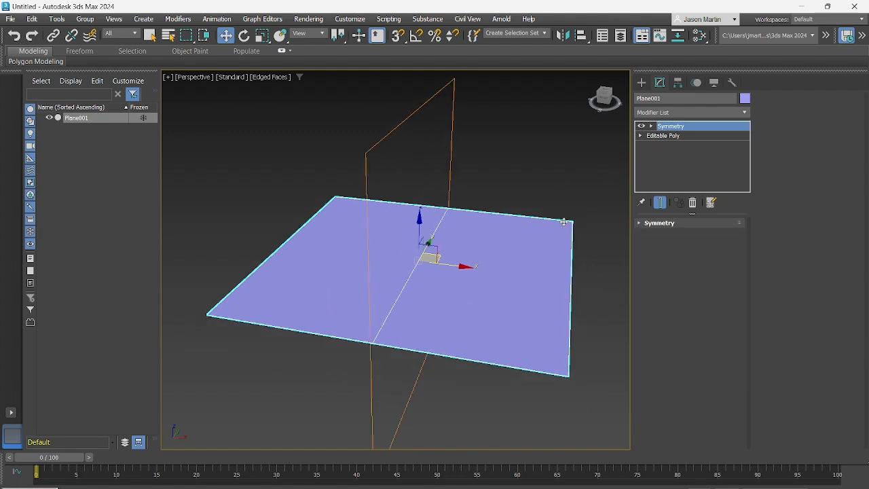
Return from the Symmetry modifier to the Editable Poly and enter Vertex sub-object level
click(546, 194)
alt+middle_drag(546, 194, 473, 218)
click(473, 217)
click(674, 138)
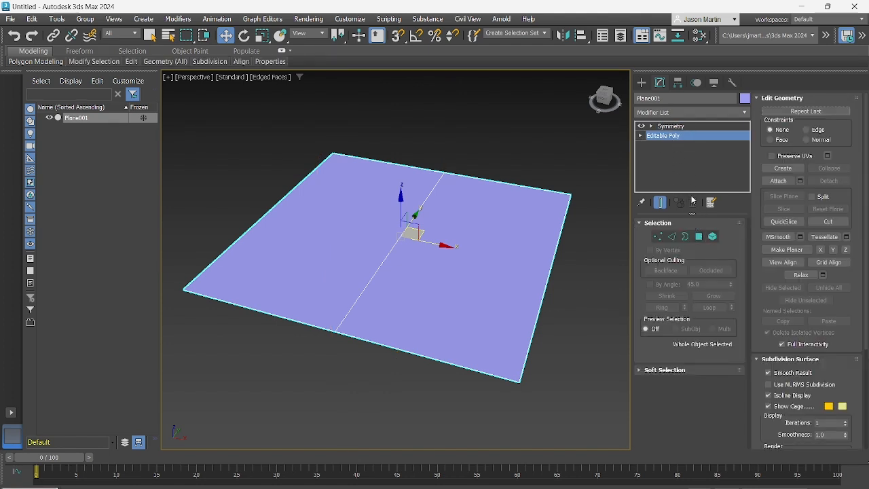
click(658, 236)
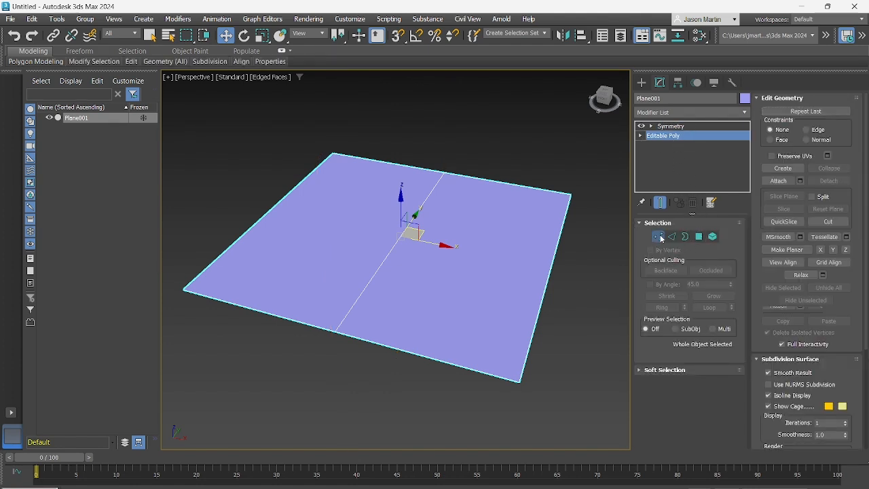
Try moving the plane's far corner vertex on the +X side inward along X and slightly in Z
click(570, 194)
drag(561, 196, 529, 188)
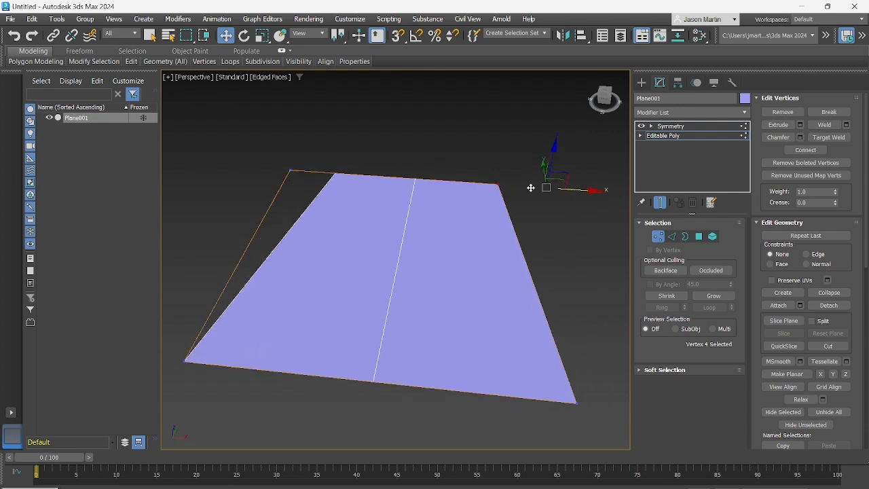
alt+middle_drag(530, 188, 522, 165)
drag(507, 157, 506, 187)
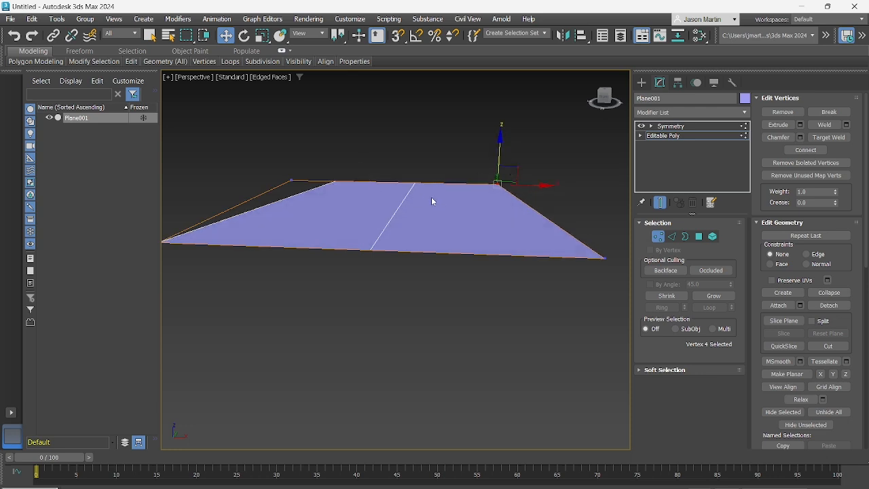
alt+middle_drag(432, 201, 330, 136)
middle_drag(412, 166, 386, 169)
drag(499, 160, 472, 160)
alt+middle_drag(470, 159, 463, 137)
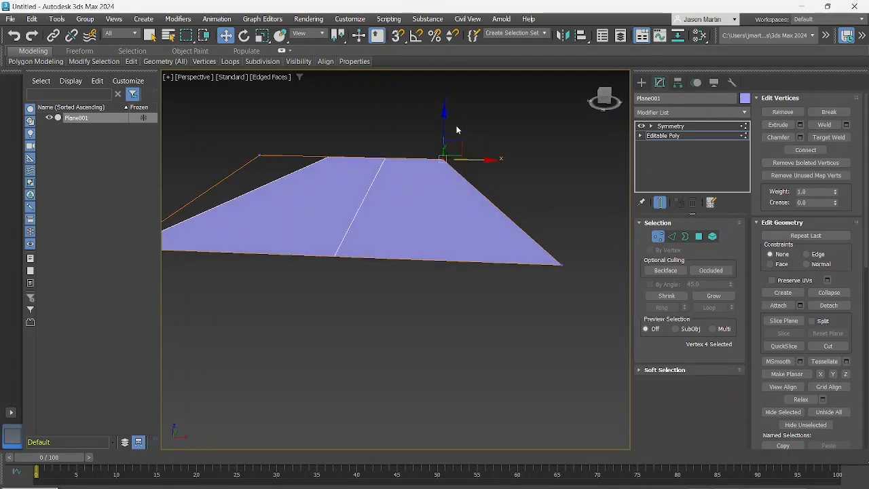
mouse_move(448, 129)
mouse_down()
mouse_move(450, 67)
mouse_move(436, 182)
mouse_move(447, 101)
mouse_move(448, 172)
mouse_move(463, 122)
mouse_up()
alt+middle_drag(381, 157, 396, 178)
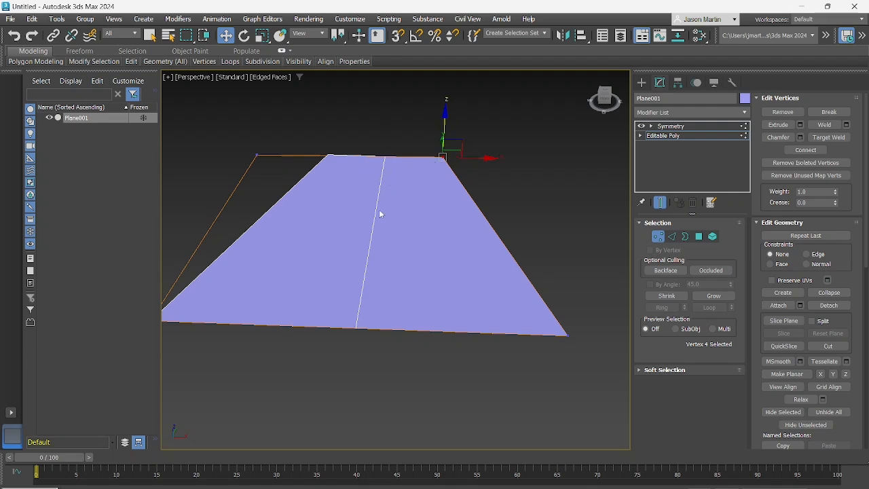
mouse_move(378, 206)
alt+middle_down()
mouse_move(373, 200)
mouse_move(390, 205)
alt+middle_up()
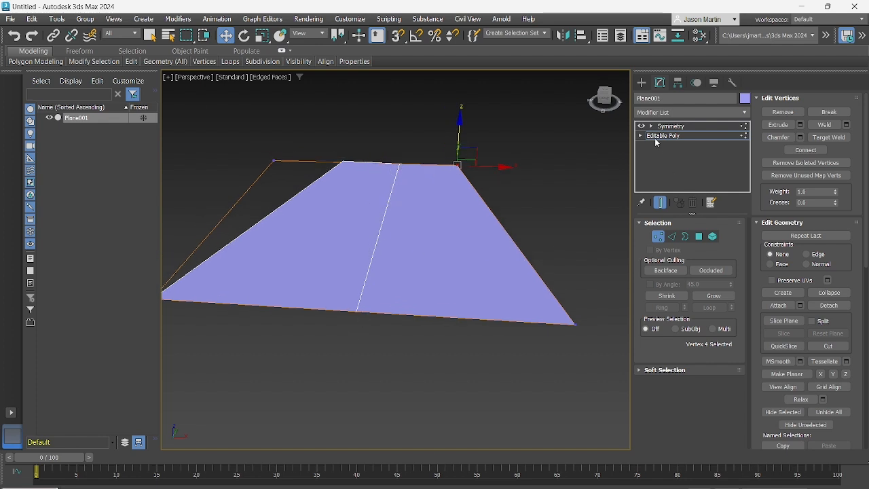
Turn off Show End Result and examine the edited plane without its mirrored half
click(661, 202)
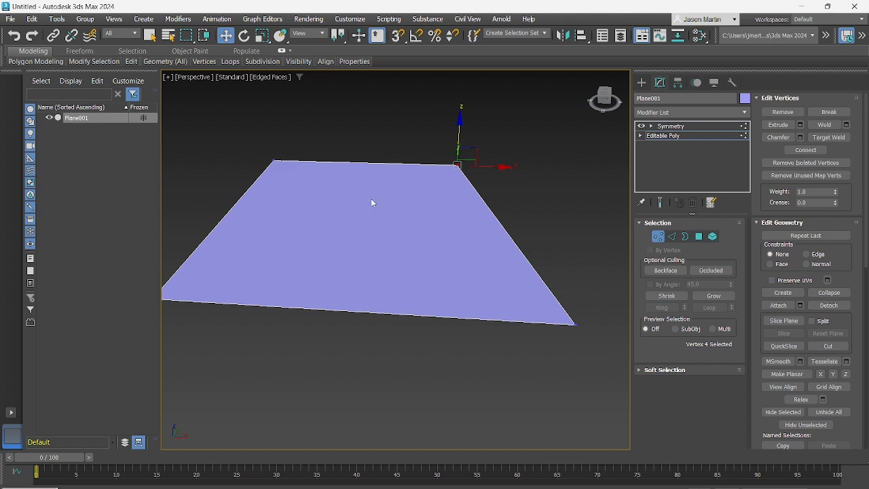
alt+middle_drag(371, 199, 392, 211)
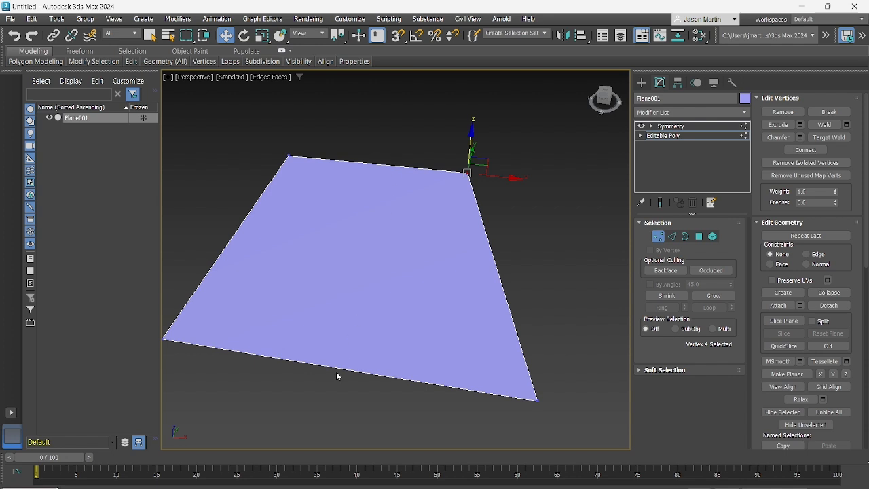
mouse_move(381, 262)
alt+middle_down()
mouse_move(371, 249)
mouse_move(370, 271)
alt+middle_up()
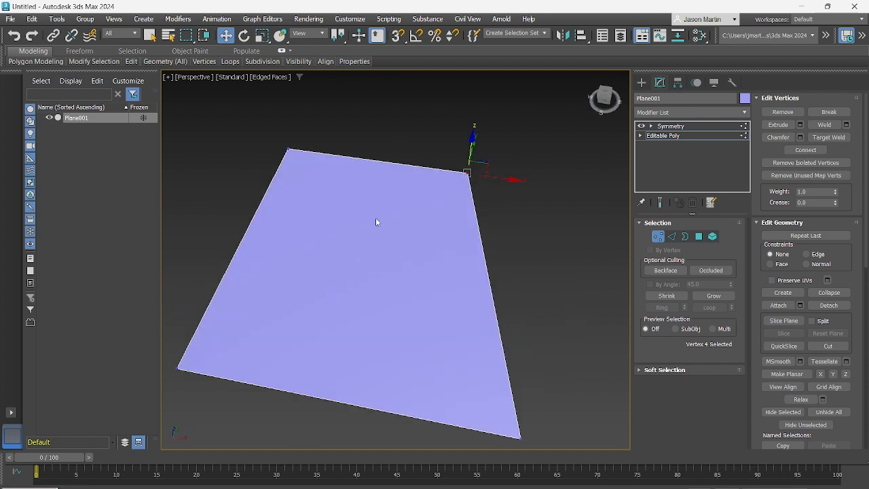
alt+middle_drag(377, 222, 388, 248)
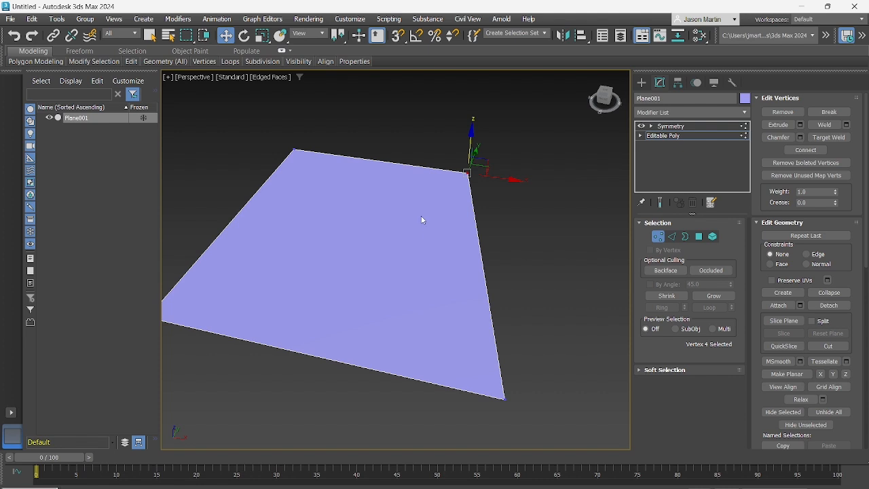
alt+middle_drag(423, 220, 427, 212)
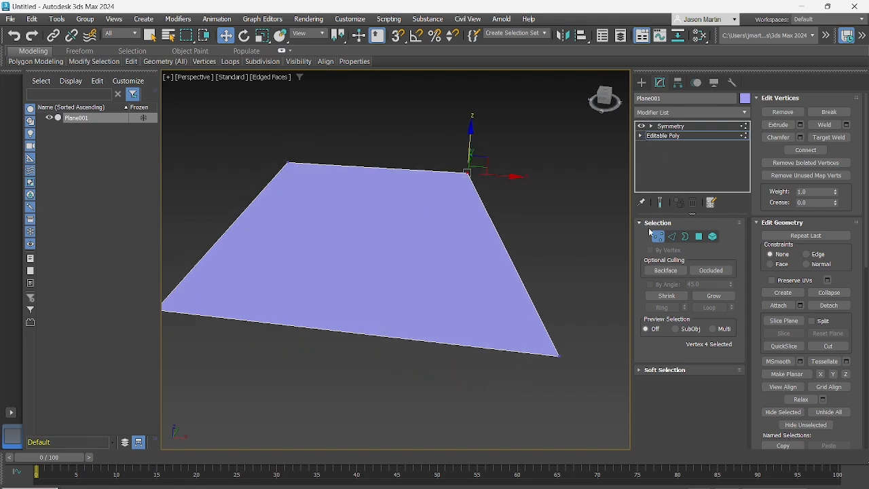
Undo the corner vertex moves on the Editable Poly plane
click(555, 239)
key(ctrl+z)
key(ctrl+z)
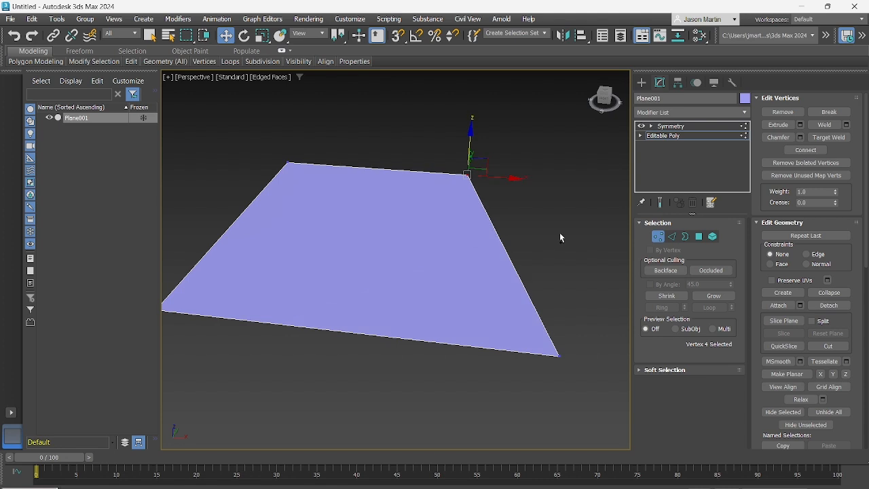
key(ctrl+z)
key(ctrl+z)
key(ctrl+z)
alt+middle_drag(453, 233, 438, 190)
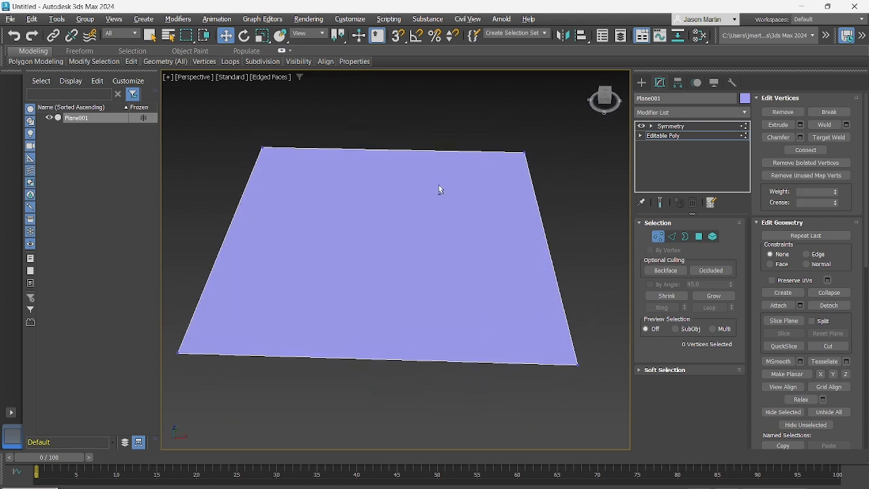
Connect the plane's near and far edges with one edge running along Y through the middle of the Editable Poly
click(673, 236)
drag(376, 379, 377, 378)
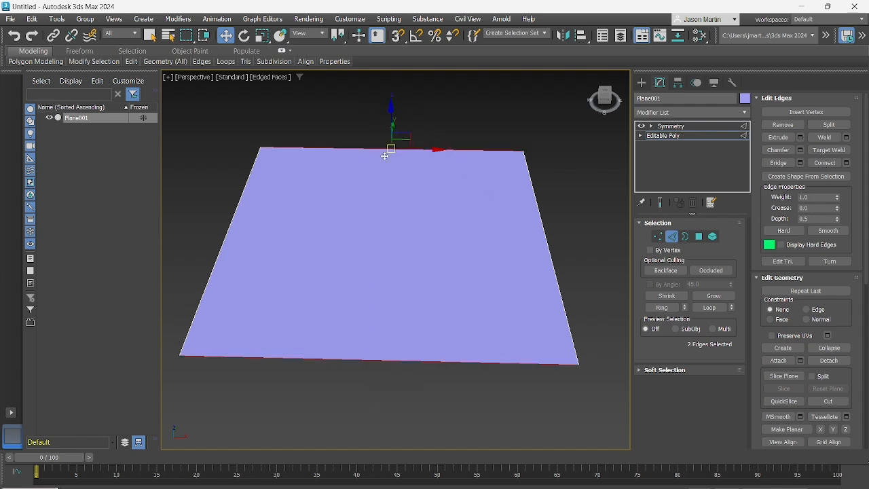
click(825, 170)
alt+middle_drag(434, 173, 383, 181)
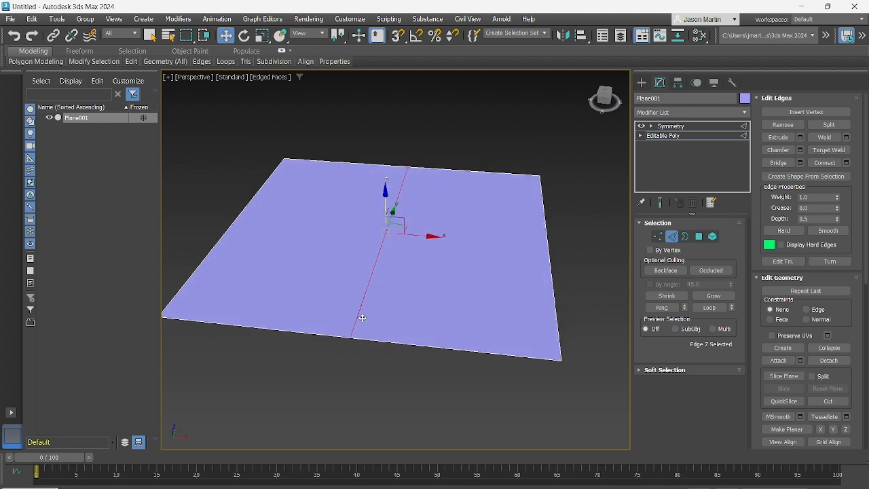
mouse_move(383, 252)
alt+middle_down()
mouse_move(385, 234)
mouse_move(394, 261)
alt+middle_up()
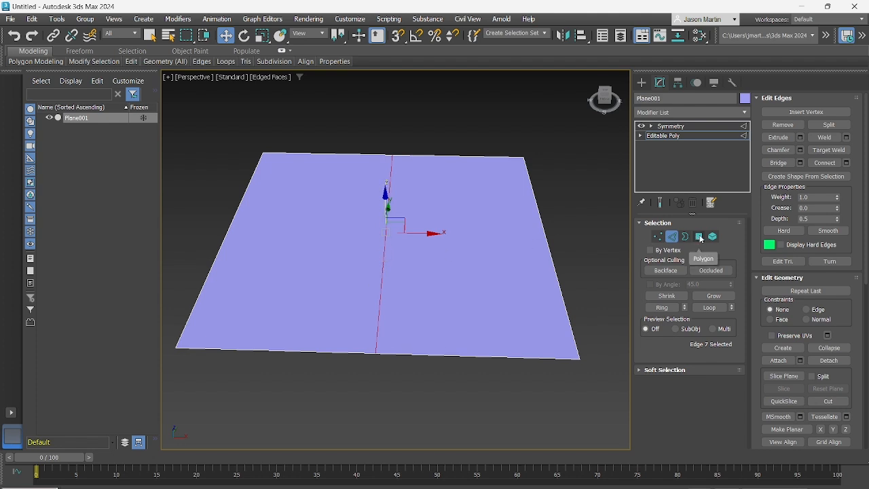
Check the Symmetry modifier's mirror plane against the new centre edge and return to the Editable Poly
alt+middle_drag(387, 190, 394, 151)
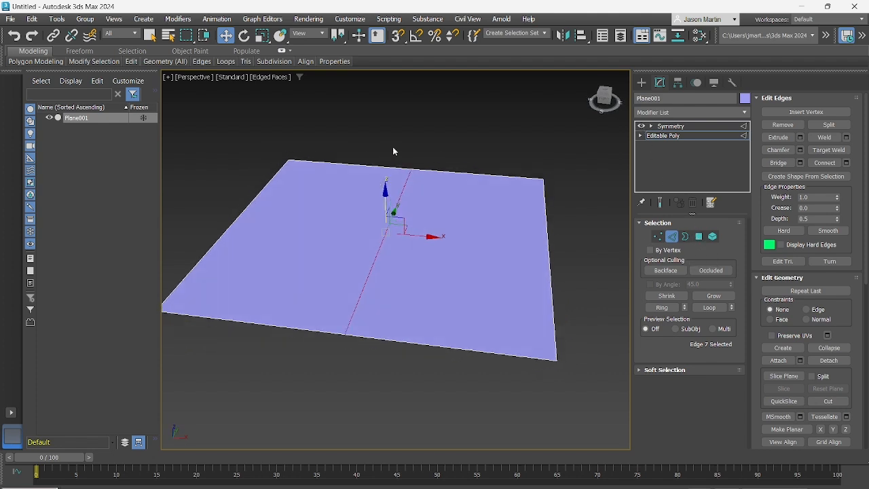
alt+middle_drag(408, 230, 439, 214)
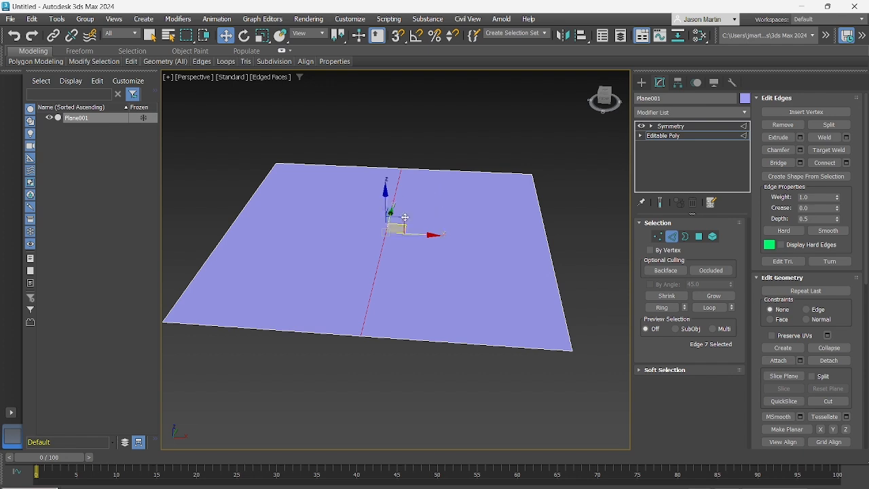
click(695, 129)
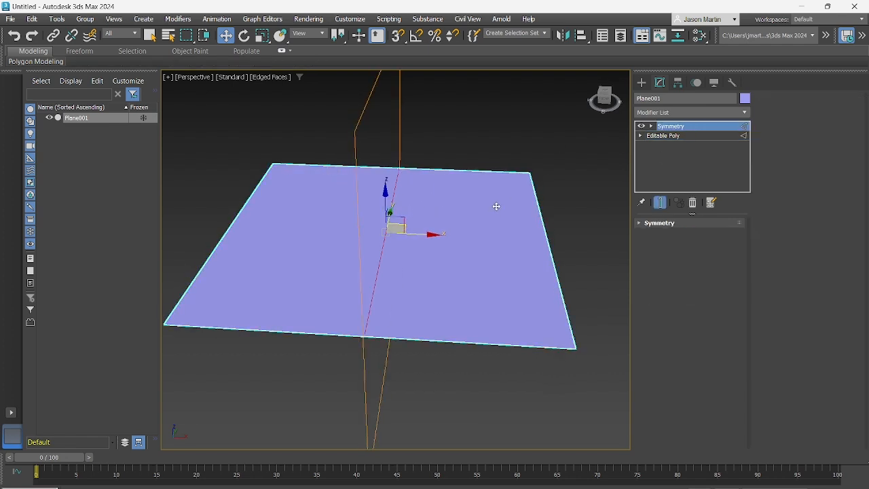
click(660, 137)
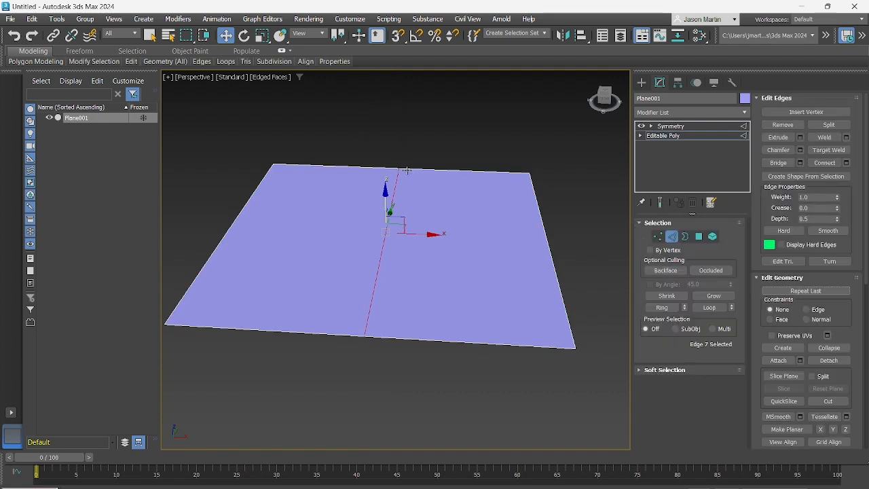
Turn on Show End Result and turn off Isoline Display and Show Cage on the Editable Poly
key(1)
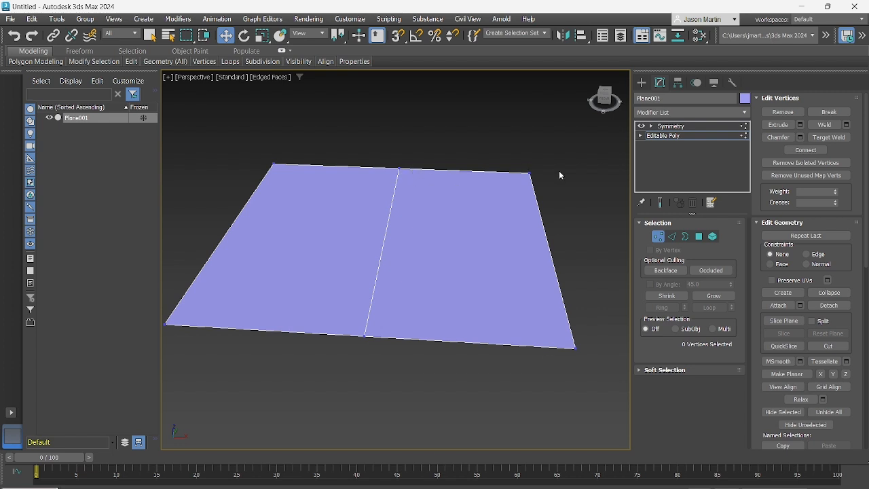
click(660, 202)
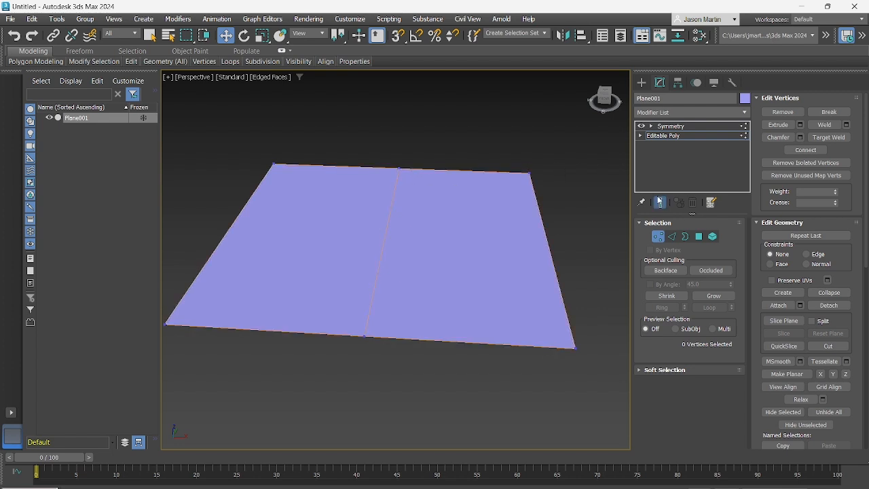
click(674, 138)
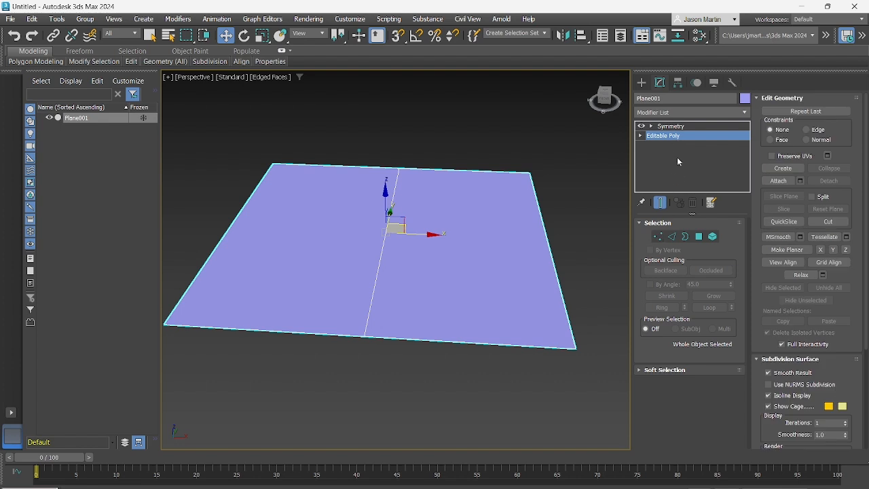
click(770, 394)
drag(551, 171, 480, 230)
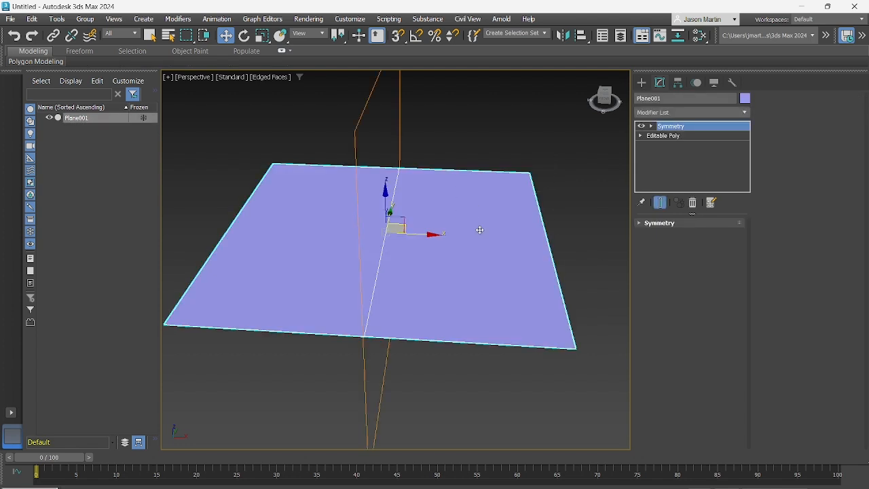
Try moving the far +X corner vertex and the far centre vertex of the plane in Vertex level, and undo the moves
click(664, 135)
click(658, 236)
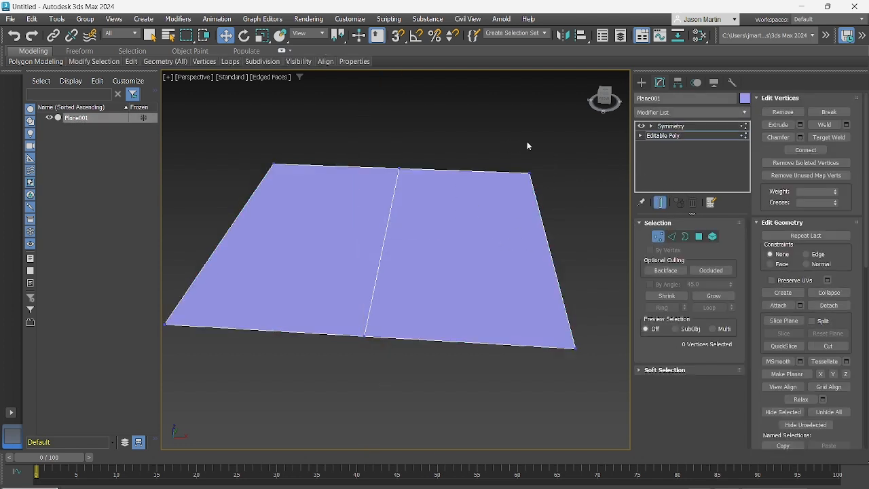
click(531, 173)
drag(533, 139, 536, 74)
right_click(535, 73)
drag(399, 168, 398, 177)
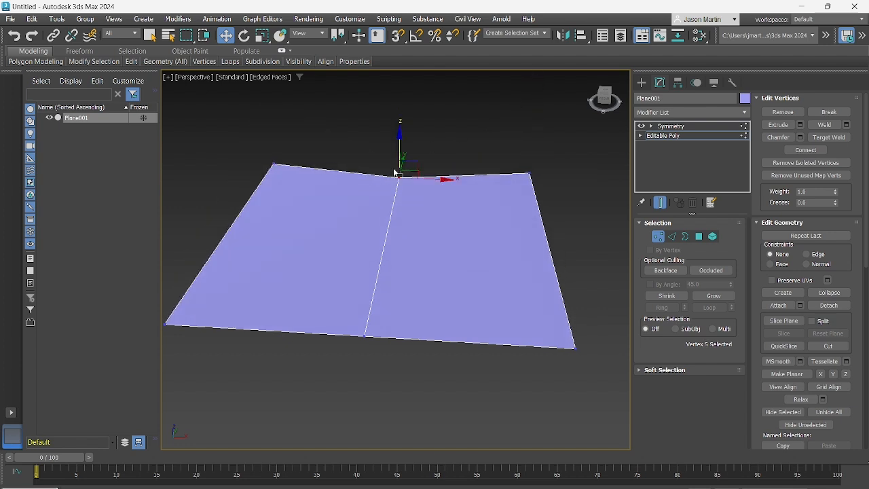
key(ctrl+z)
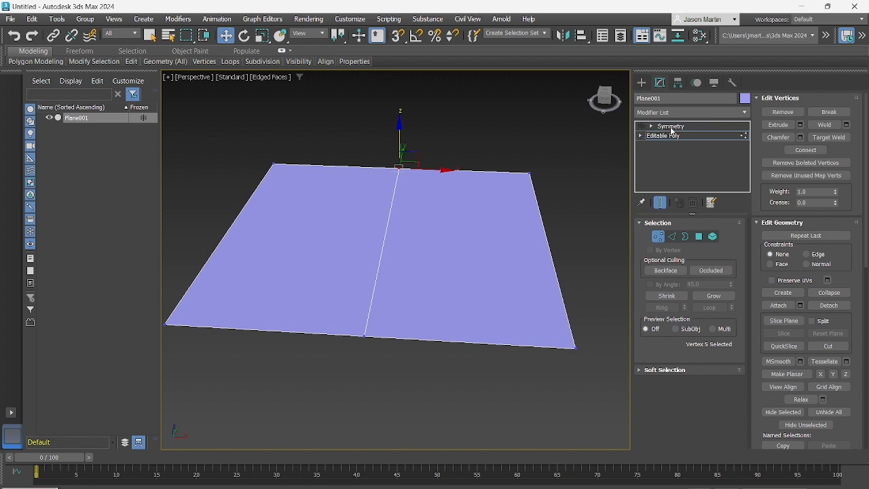
Delete the Editable Poly's polygon on the -X side with Symmetry disabled, and re-enable the Symmetry modifier
click(699, 236)
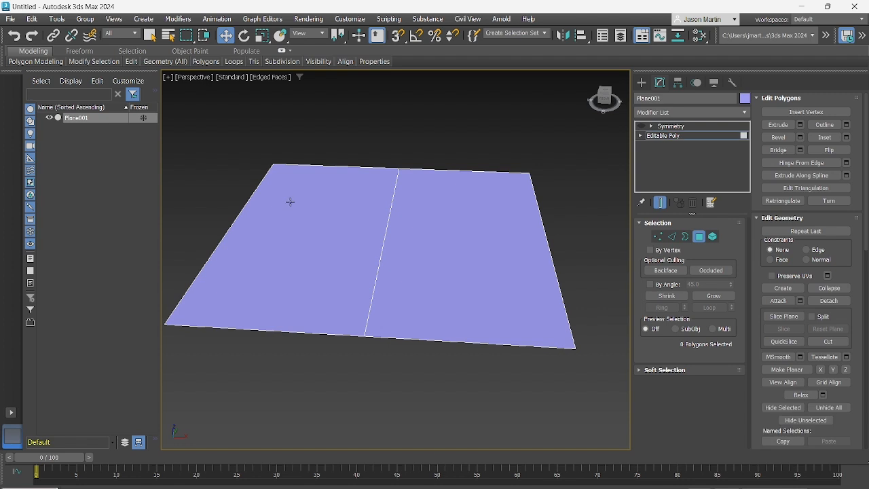
click(290, 202)
key(Delete)
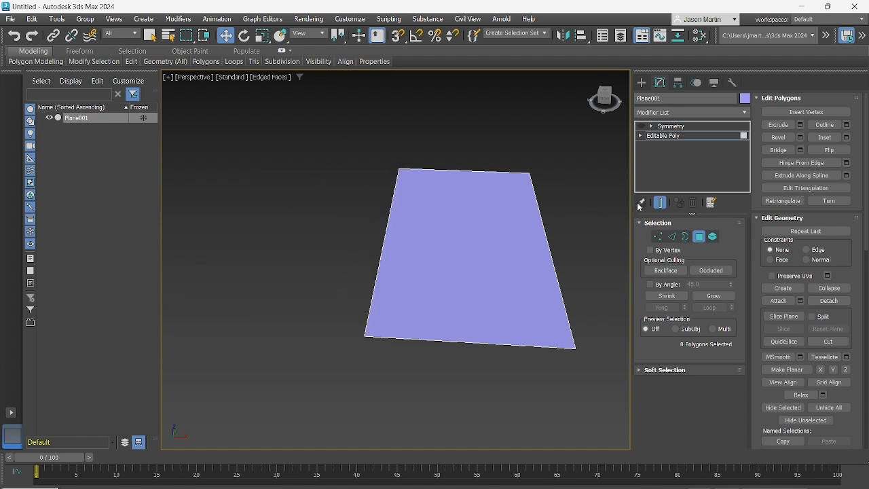
click(641, 127)
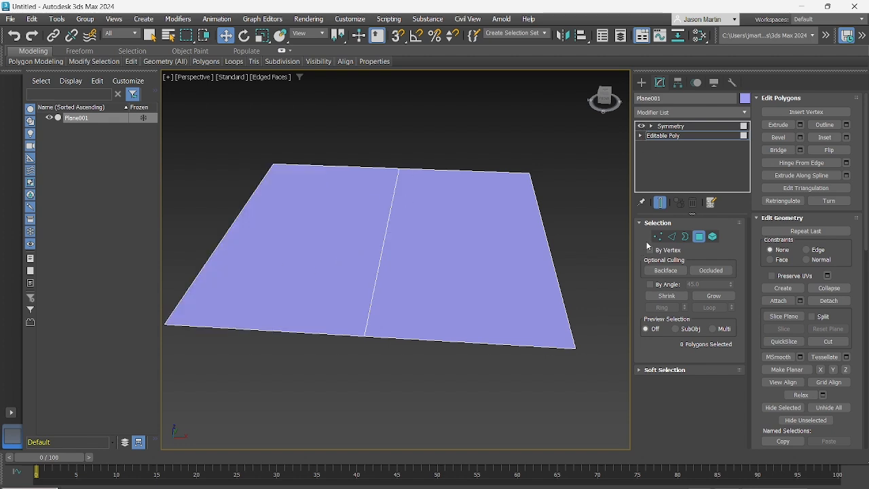
Move the far corner vertex on the +X side inward along X and slightly down in Z
click(658, 237)
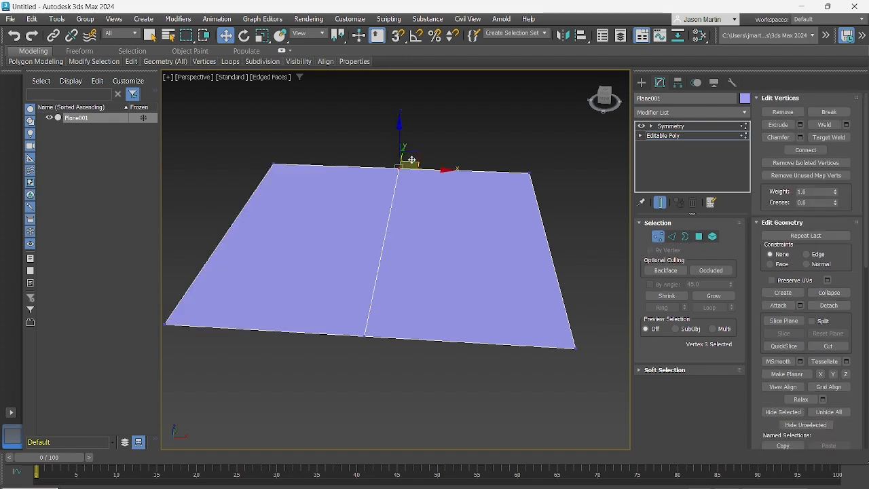
click(514, 169)
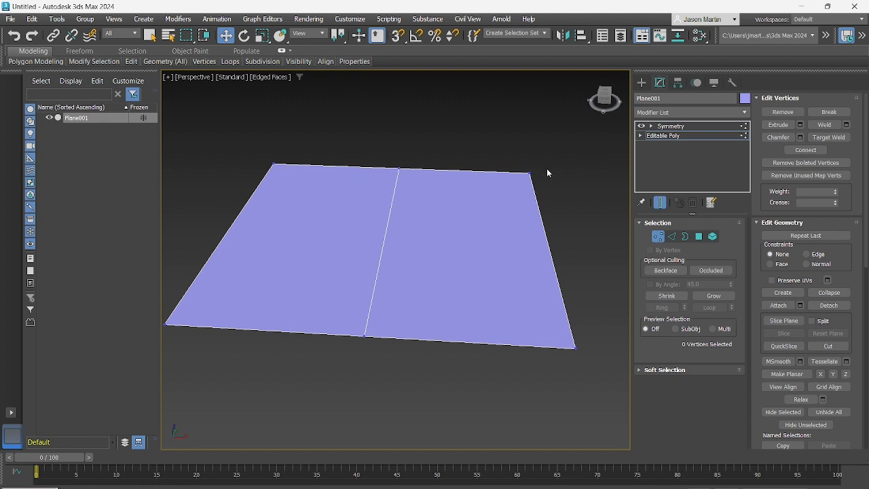
drag(546, 169, 505, 165)
drag(482, 130, 501, 145)
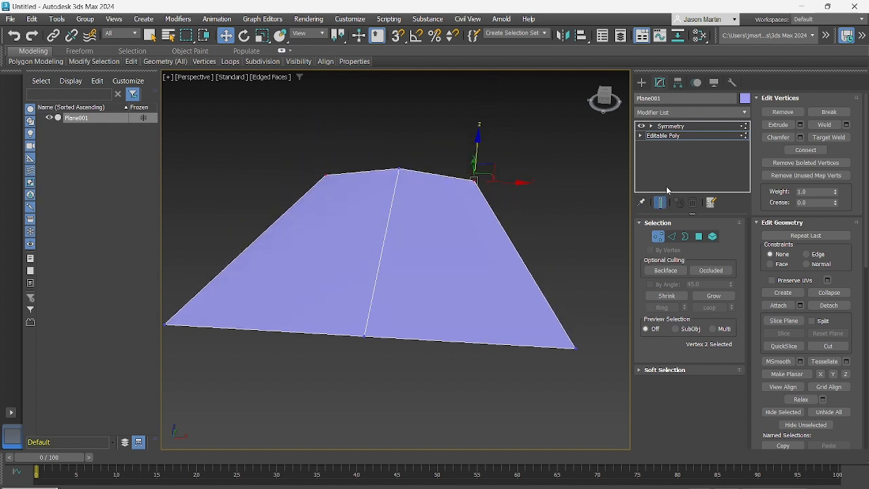
Expand the Symmetry modifier's parameters and try flipping its X mirror axis
click(683, 128)
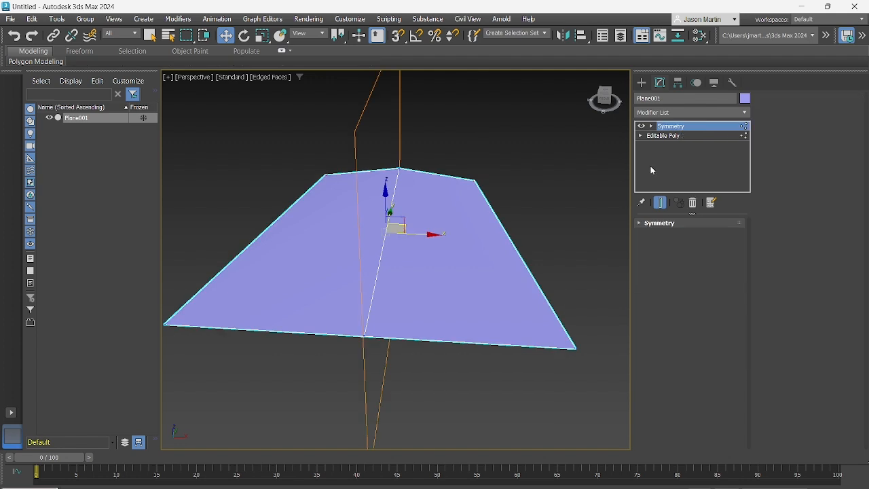
click(641, 224)
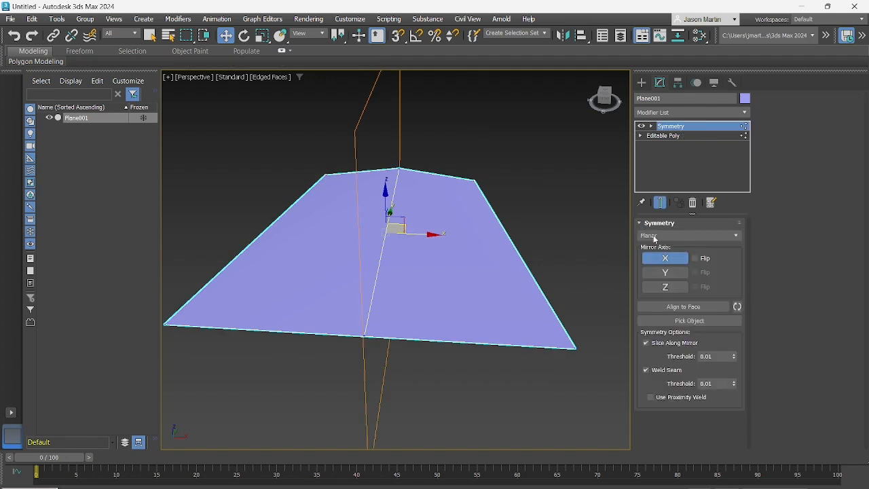
click(696, 259)
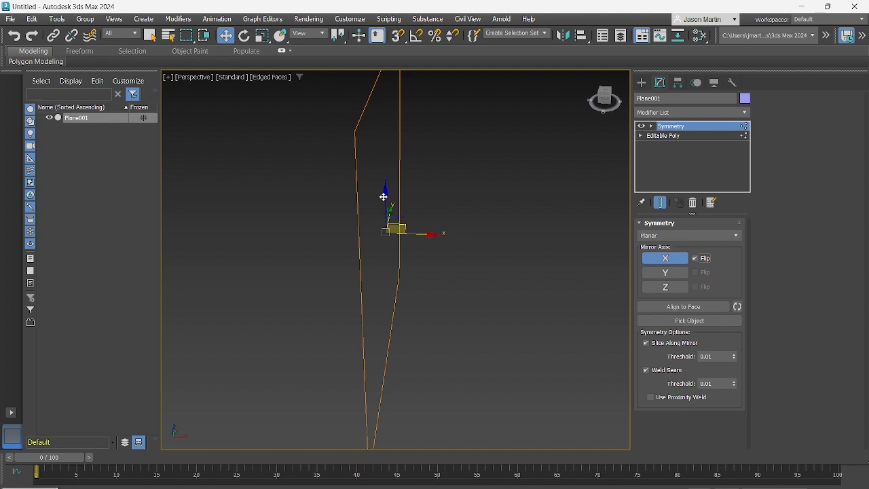
Compare the remaining half plane on the Editable Poly with the flipped Symmetry modifier disabled and enabled
click(656, 137)
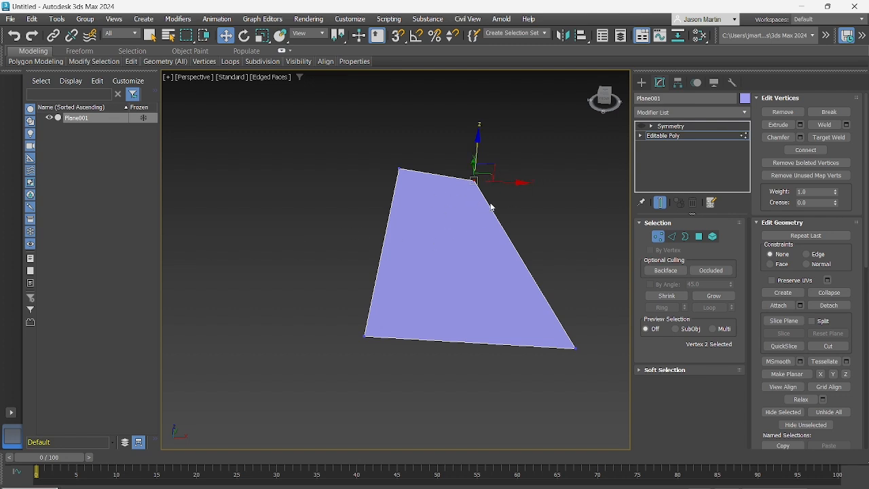
click(643, 127)
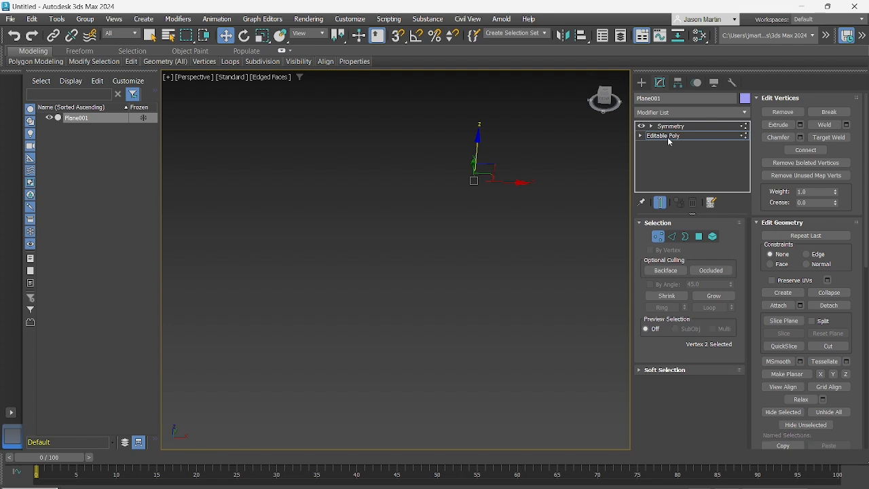
click(667, 138)
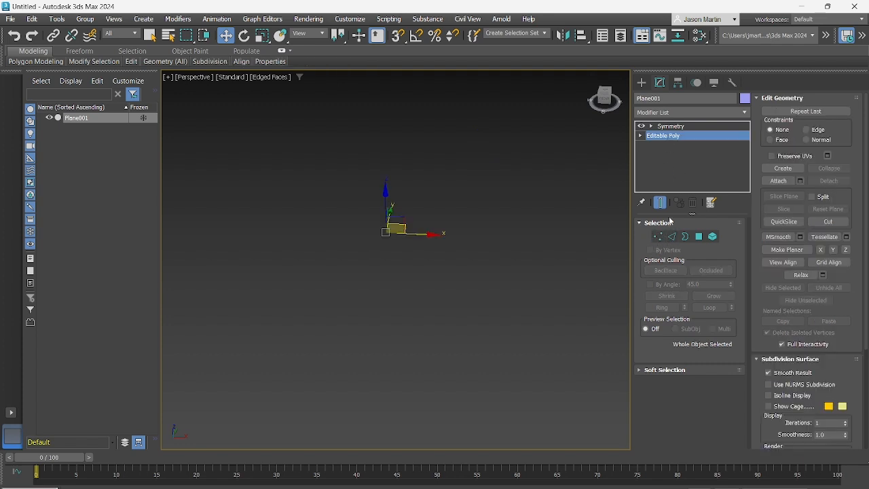
Turn off Flip for the Symmetry modifier's X axis and enable Y as a second mirror axis
click(671, 126)
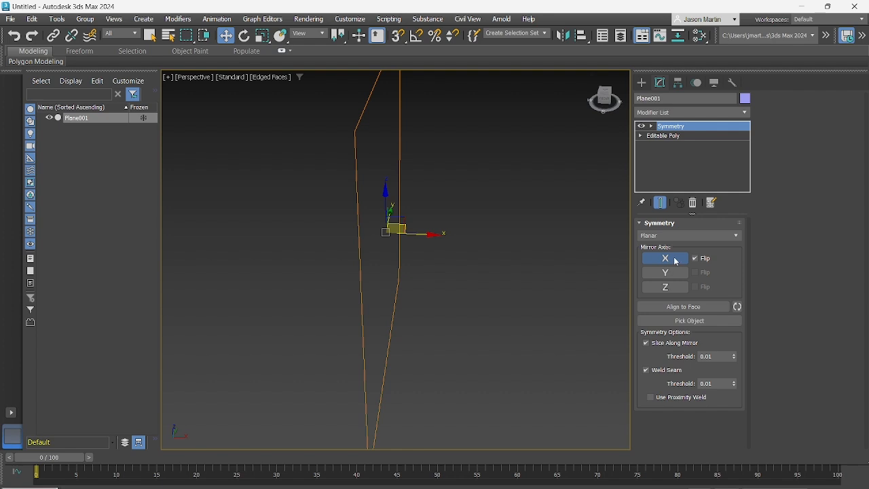
click(674, 261)
mouse_move(519, 260)
alt+middle_down()
mouse_move(477, 251)
mouse_move(491, 237)
mouse_move(544, 241)
mouse_move(493, 228)
mouse_move(441, 231)
alt+middle_up()
click(677, 264)
click(665, 272)
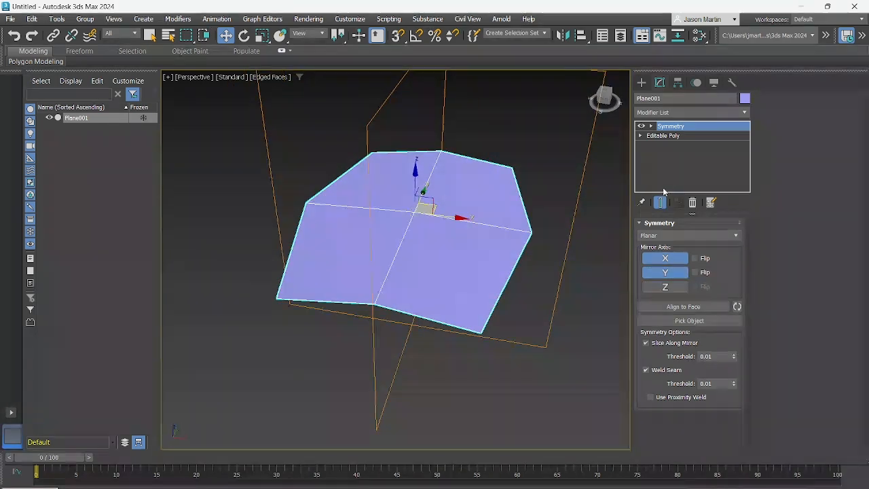
Return to the Editable Poly's Vertex level and lower the far +X corner vertex in Z
click(669, 138)
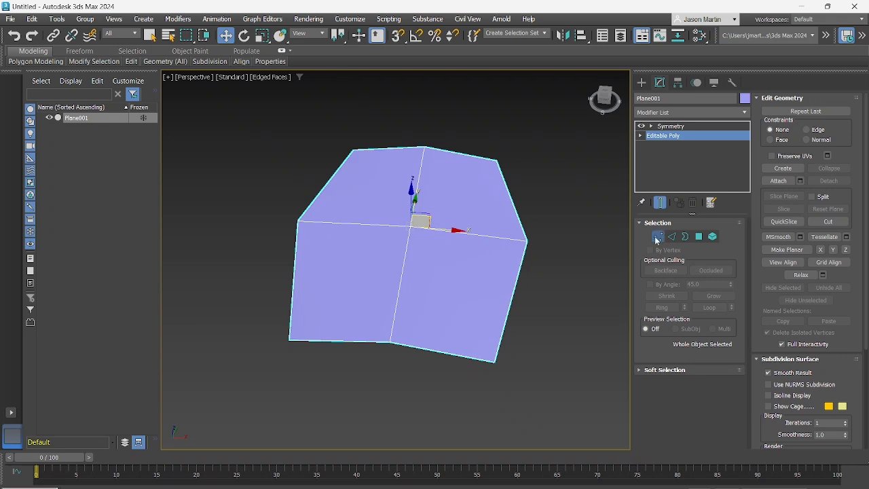
click(658, 236)
alt+middle_drag(487, 180, 470, 166)
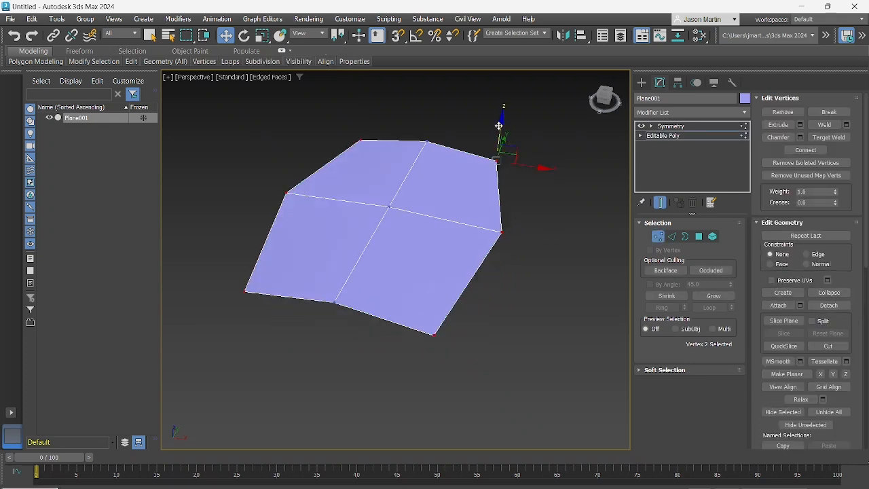
mouse_move(499, 126)
mouse_down()
mouse_move(491, 147)
mouse_move(499, 110)
mouse_move(490, 140)
mouse_up()
alt+middle_drag(490, 140, 449, 171)
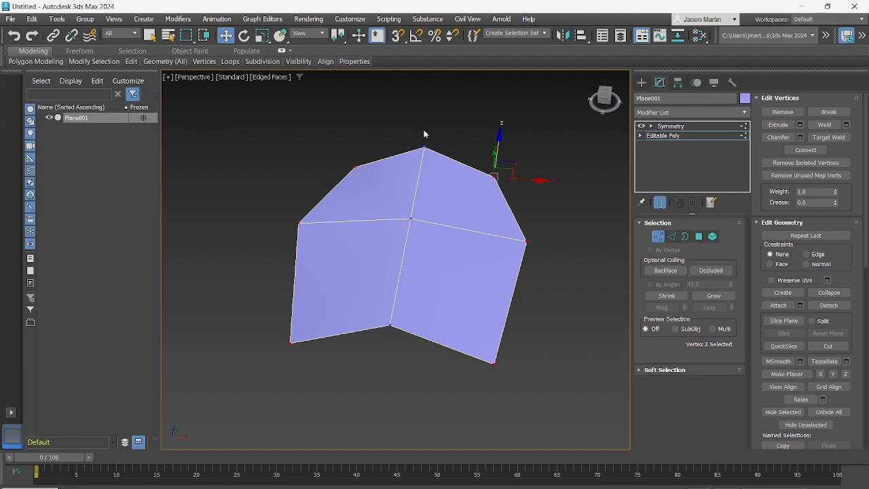
Move the near centre vertex slightly toward -X and turn off Show End Result to examine the base polygon
click(388, 127)
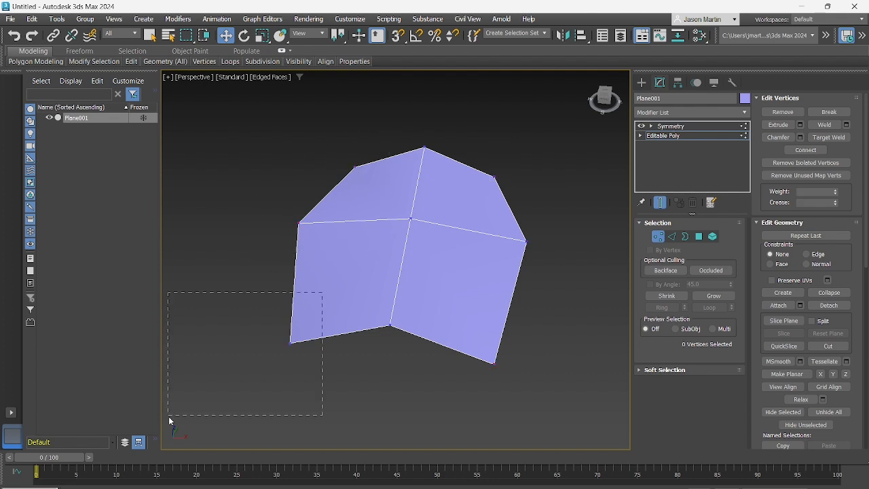
drag(414, 431, 415, 432)
mouse_move(410, 341)
alt+middle_down()
mouse_move(398, 334)
mouse_move(415, 340)
alt+middle_up()
drag(416, 339, 398, 336)
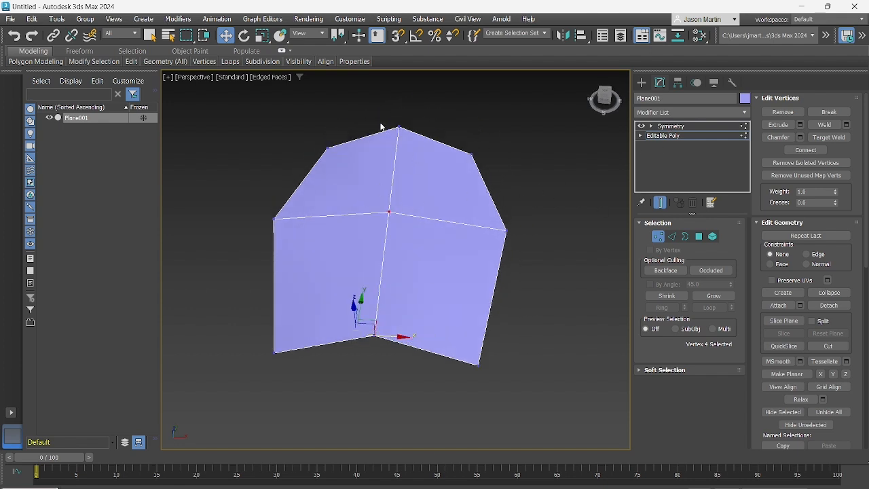
middle_drag(355, 193, 399, 211)
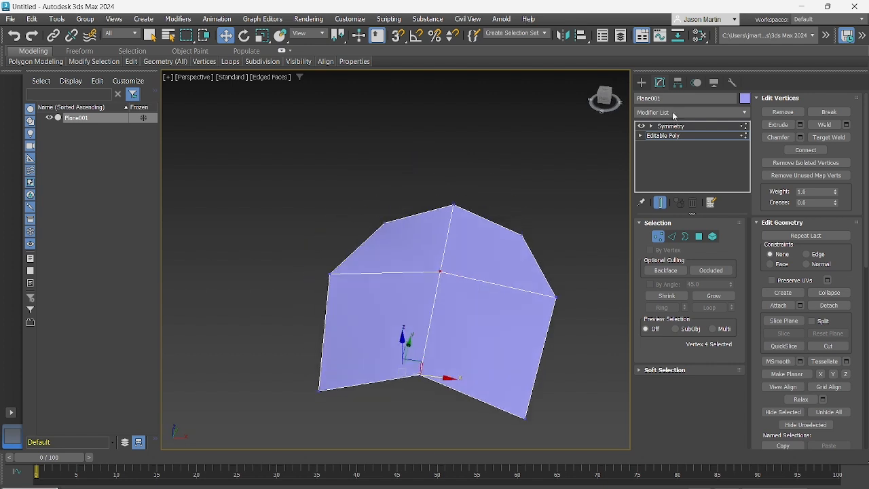
click(660, 202)
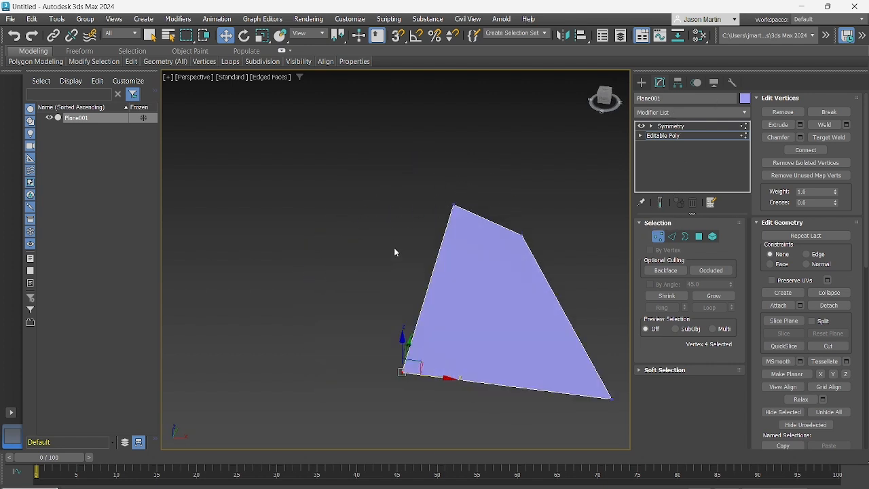
Leave the Editable Poly's Vertex level and return to the Symmetry modifier to view the mirrored plane
middle_drag(440, 315, 417, 310)
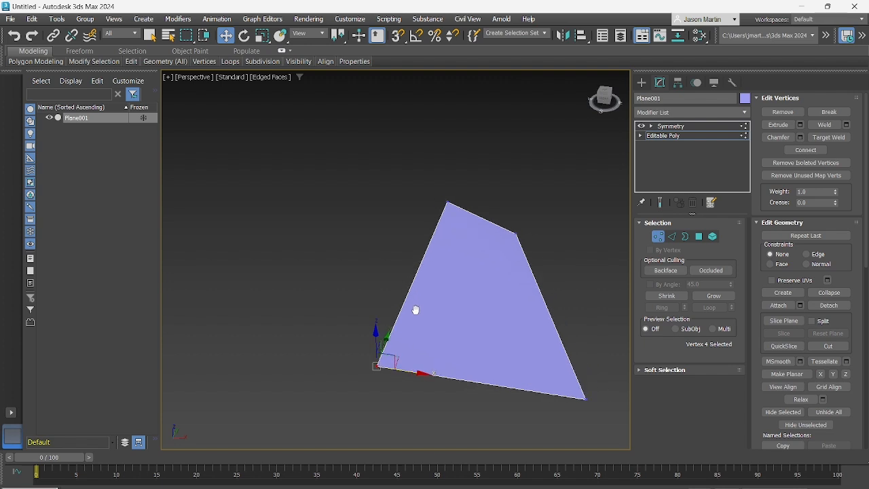
click(659, 237)
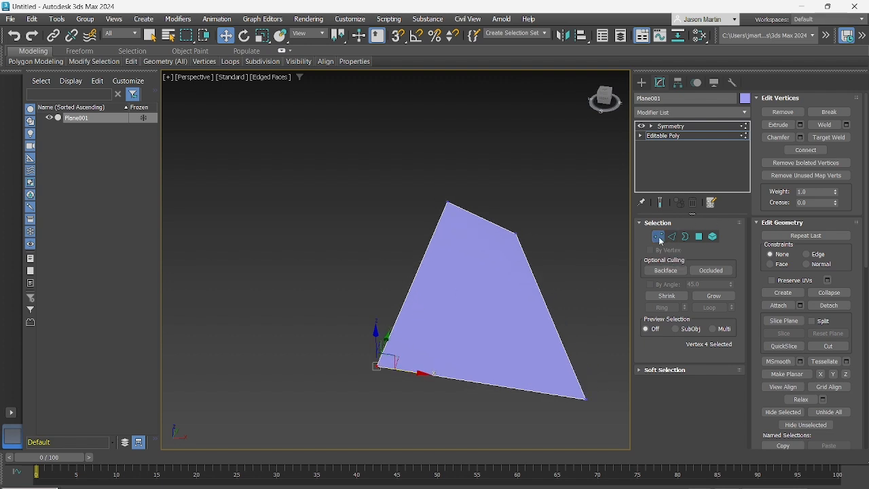
click(675, 129)
alt+middle_drag(519, 180, 545, 233)
click(544, 234)
Delete the plane from the scene and show the home grid in the Perspective viewport
click(438, 243)
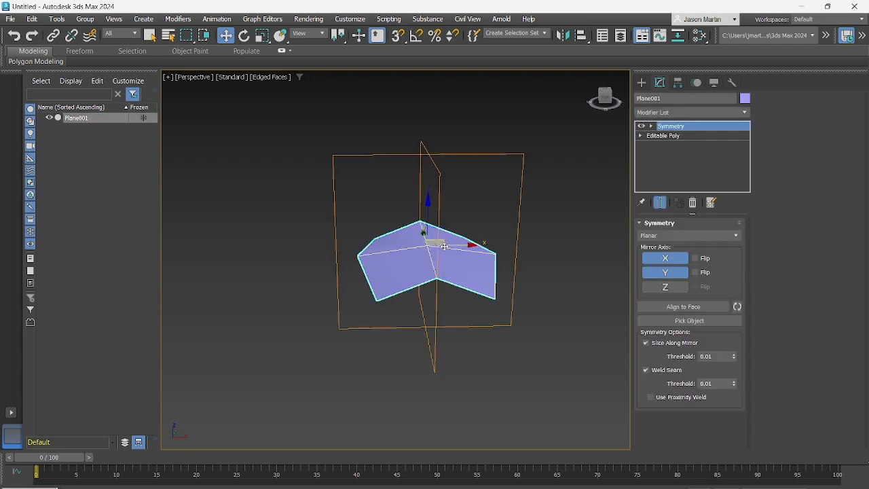
key(Delete)
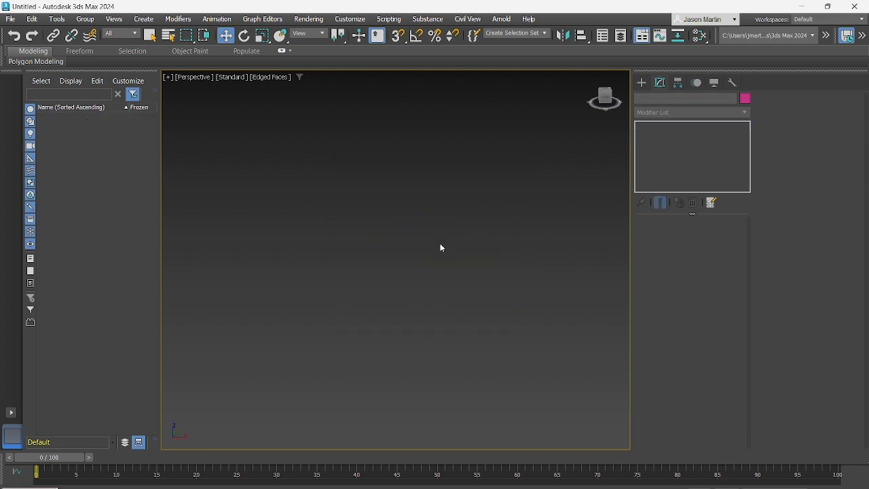
key(g)
mouse_move(440, 247)
alt+middle_down()
mouse_move(419, 239)
mouse_move(405, 256)
mouse_move(442, 249)
mouse_move(434, 246)
alt+middle_up()
Create a standard box near the grid's centre, about 52 long, 32 wide and 36 high
click(643, 84)
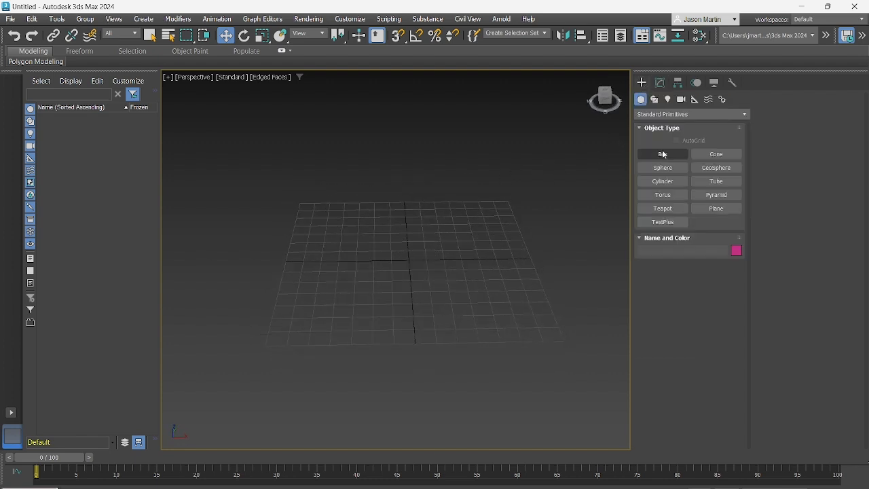
click(662, 155)
drag(388, 243, 453, 295)
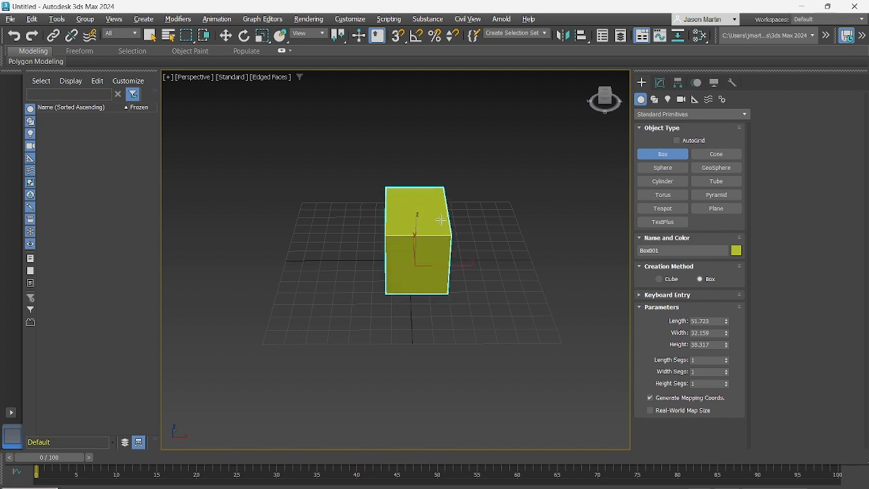
click(436, 231)
alt+middle_drag(436, 230, 434, 211)
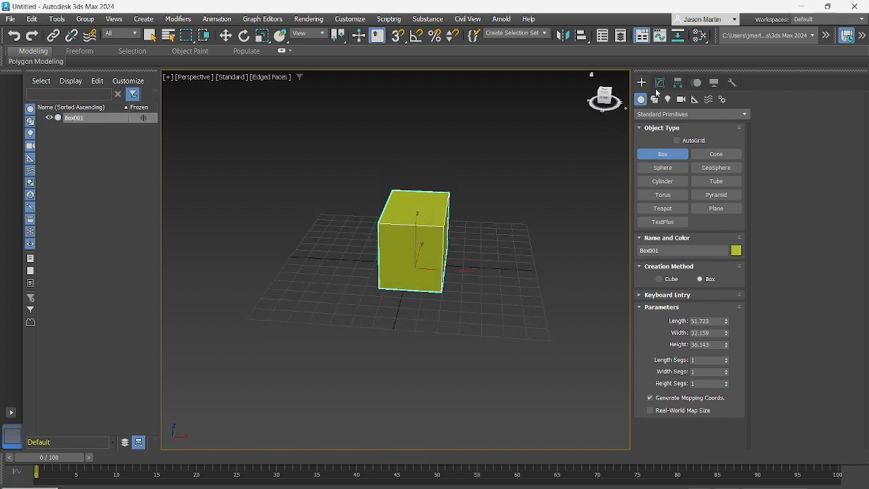
Open the box for modification and shift it slightly in the XY plane near the grid's centre
click(660, 83)
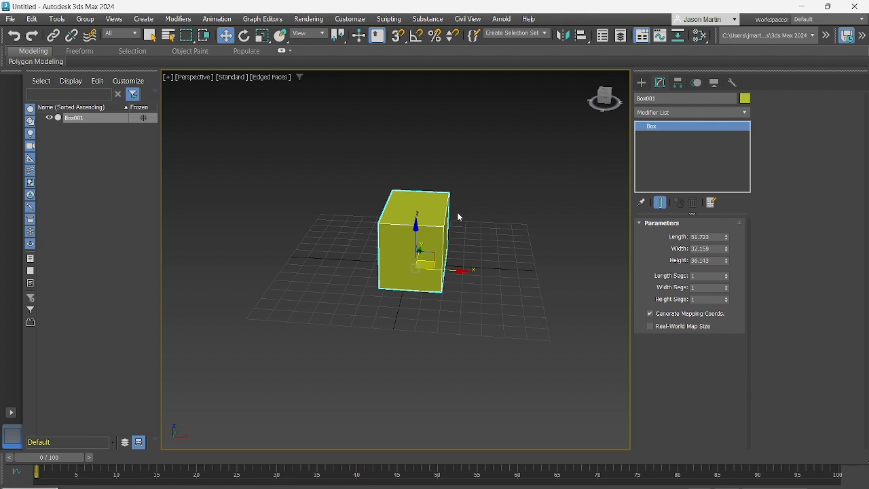
alt+middle_drag(415, 246, 438, 207)
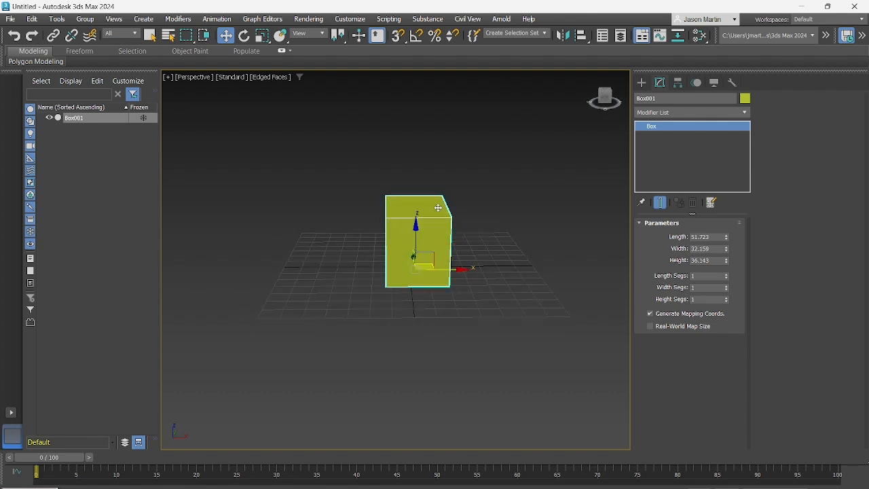
mouse_move(454, 293)
alt+middle_down()
mouse_move(446, 286)
mouse_move(423, 295)
mouse_move(451, 274)
mouse_move(440, 289)
mouse_move(458, 282)
alt+middle_up()
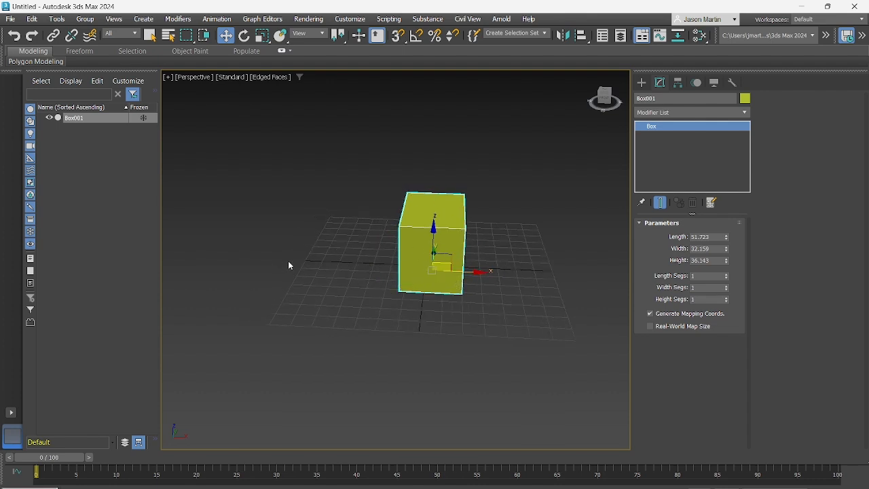
alt+middle_drag(388, 274, 425, 260)
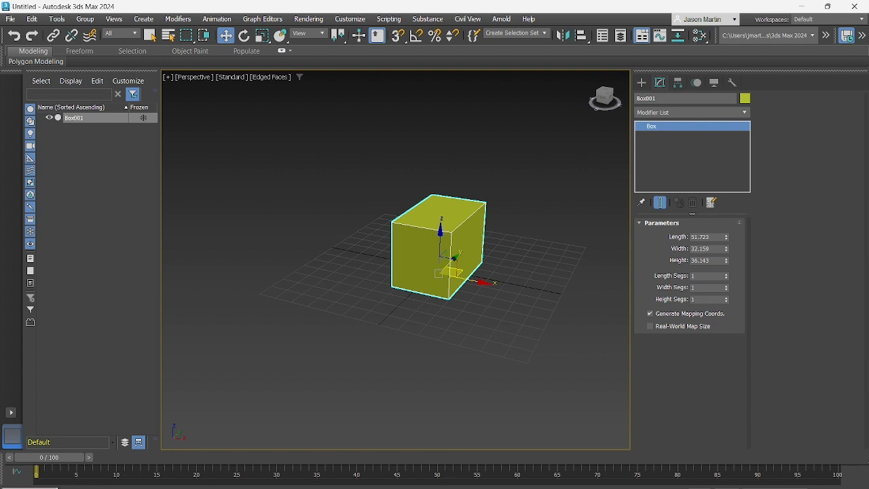
drag(454, 273, 454, 268)
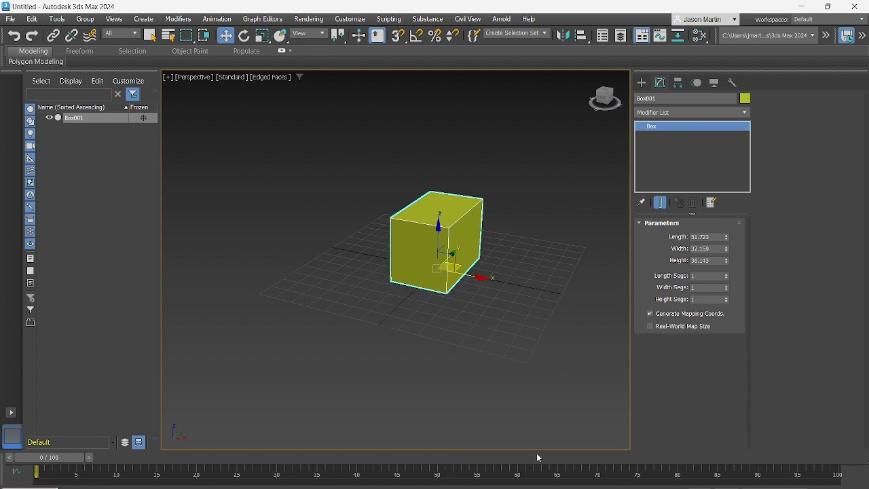
alt+middle_drag(511, 262, 510, 275)
Add an Edit Poly modifier on top of the box, leaving the parametric Box in the stack
right_click(682, 129)
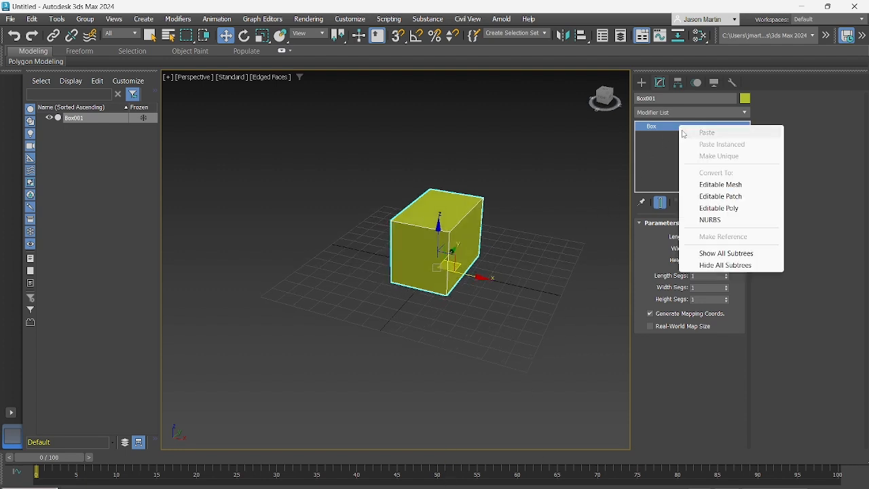
click(666, 153)
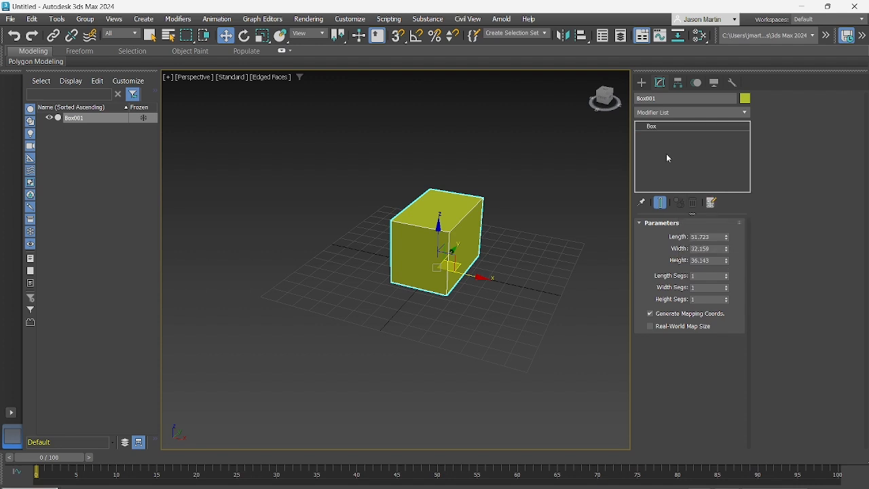
text(edit p)
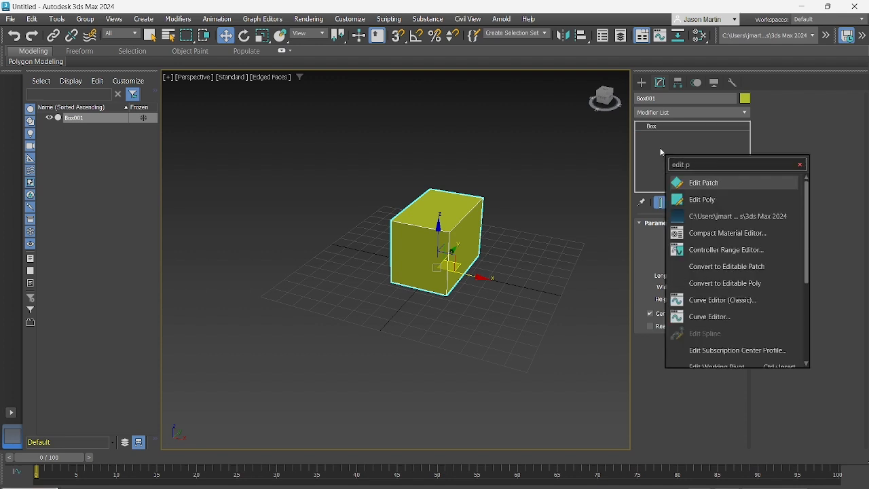
click(702, 199)
middle_drag(428, 241, 435, 242)
alt+middle_drag(436, 242, 445, 237)
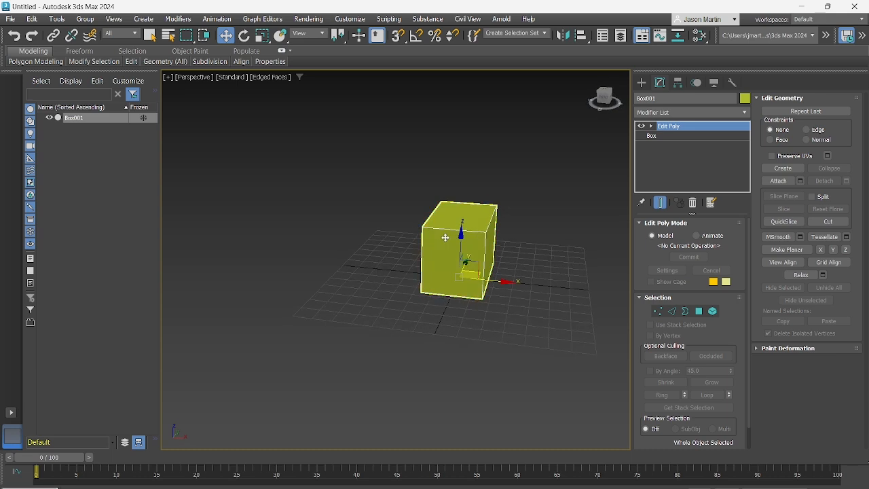
Clone the box a short distance toward -X as a single Reference named Subdivided
middle_drag(552, 249, 542, 268)
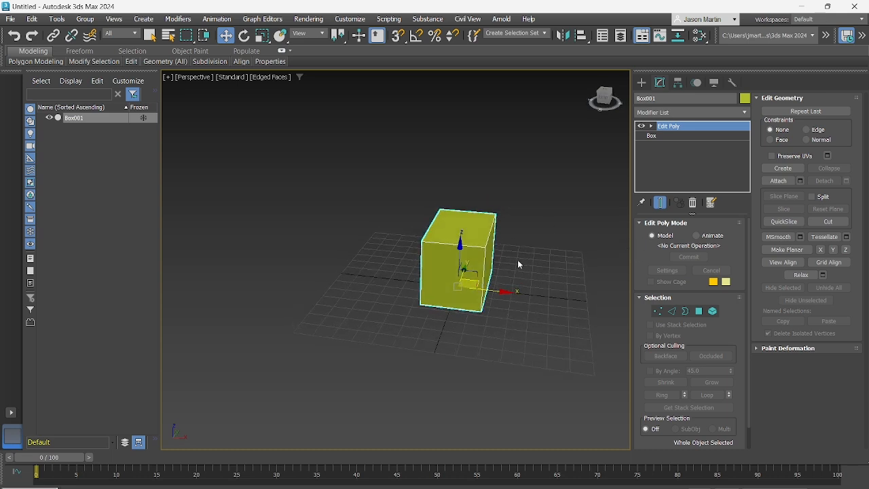
click(528, 252)
click(457, 231)
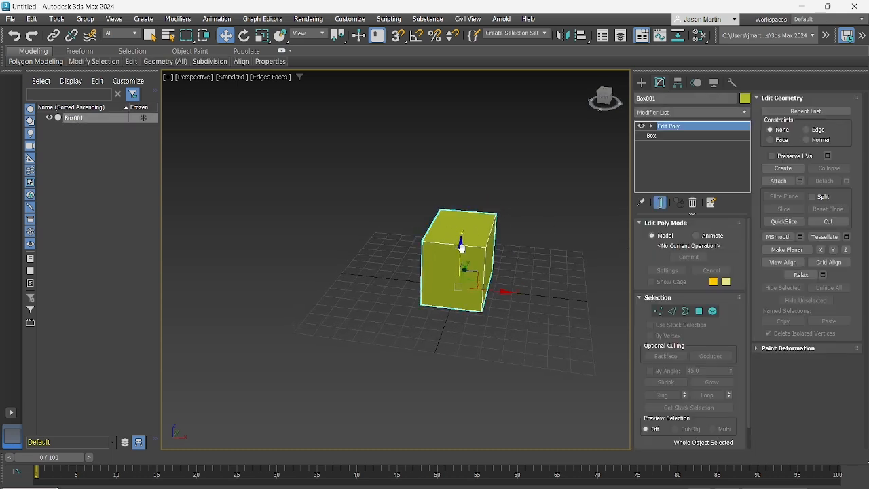
middle_drag(460, 246, 506, 260)
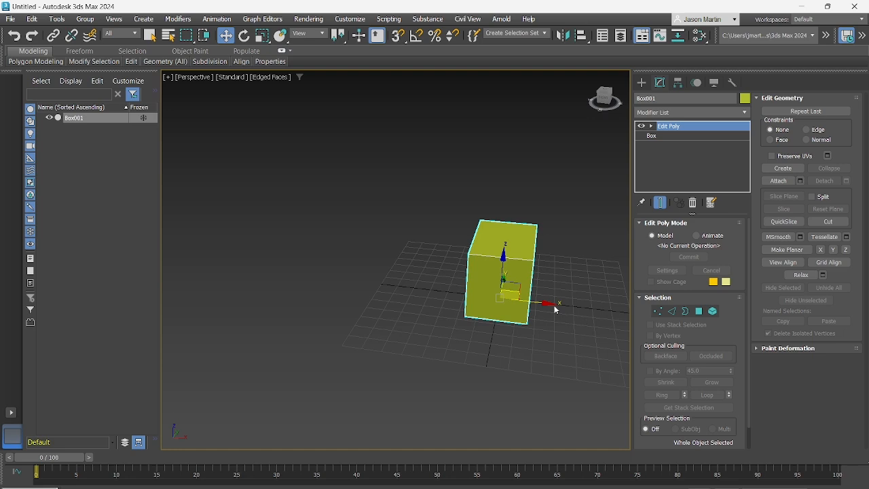
mouse_move(551, 305)
shift+mouse_down()
mouse_move(270, 257)
mouse_move(293, 260)
shift+mouse_up()
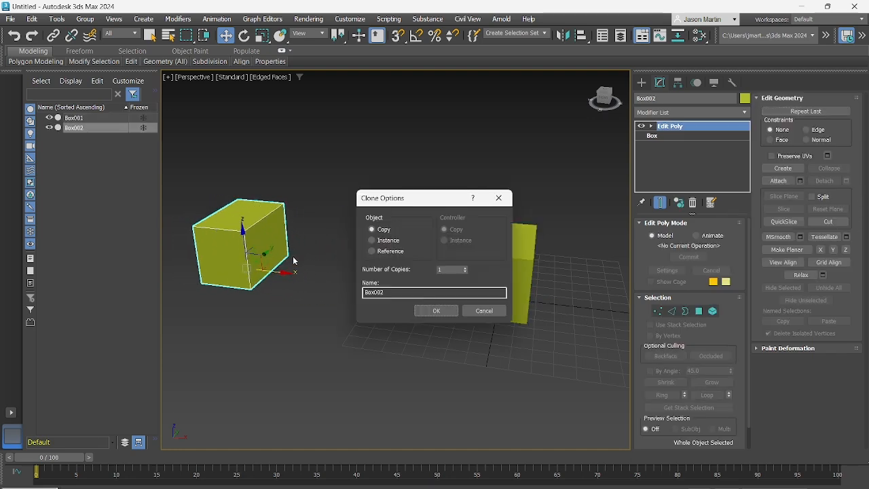
click(391, 252)
drag(395, 294, 291, 287)
text(Sl)
text(bdivided)
key(Return)
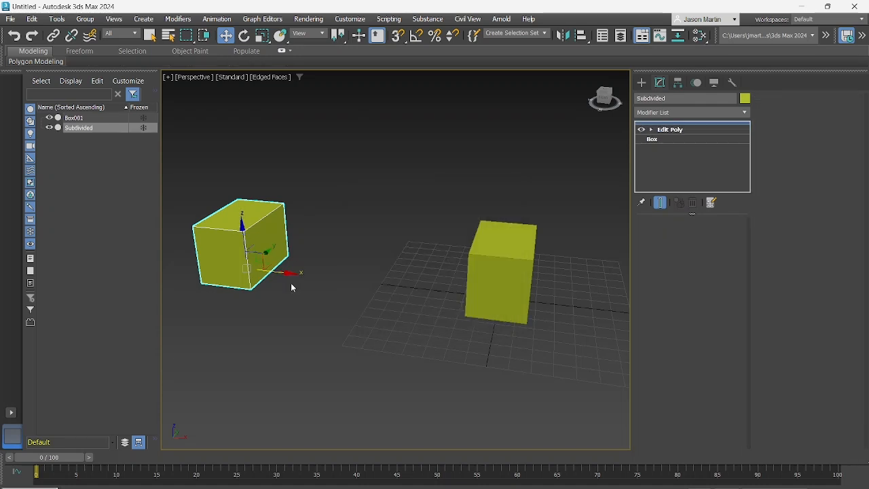
Rename the original box as base and deselect it
click(510, 285)
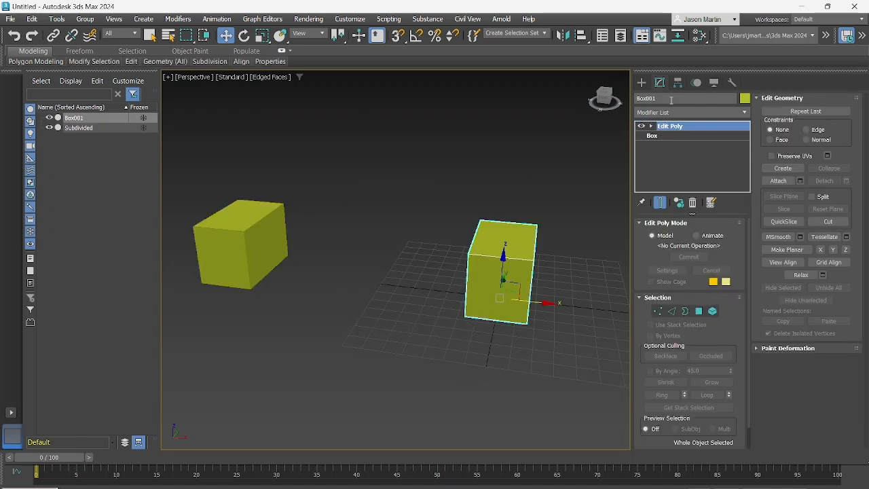
click(672, 100)
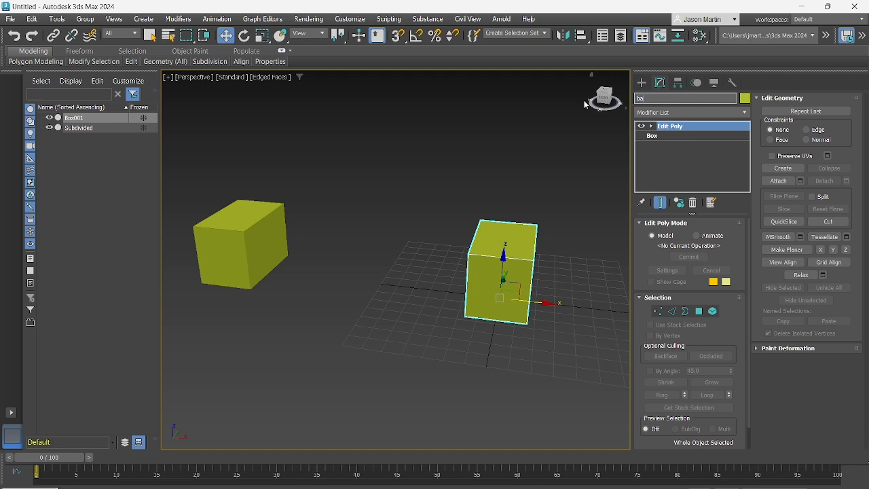
key(Return)
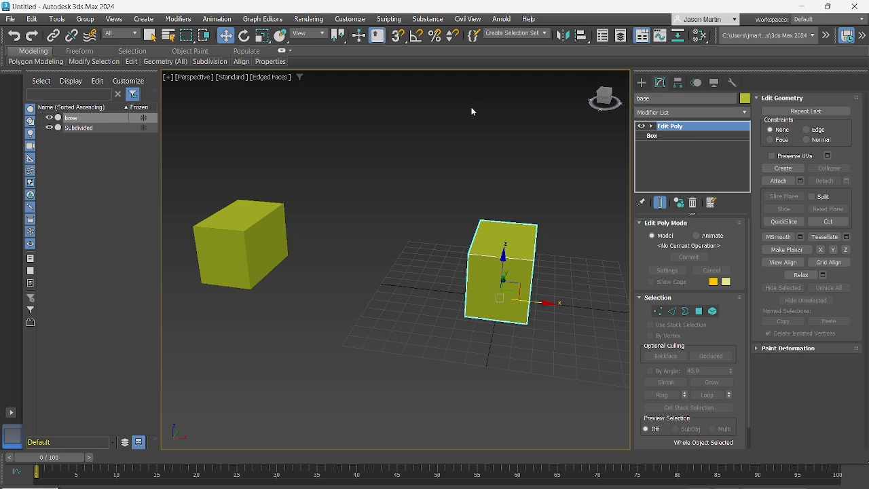
alt+middle_drag(397, 250, 379, 255)
click(379, 255)
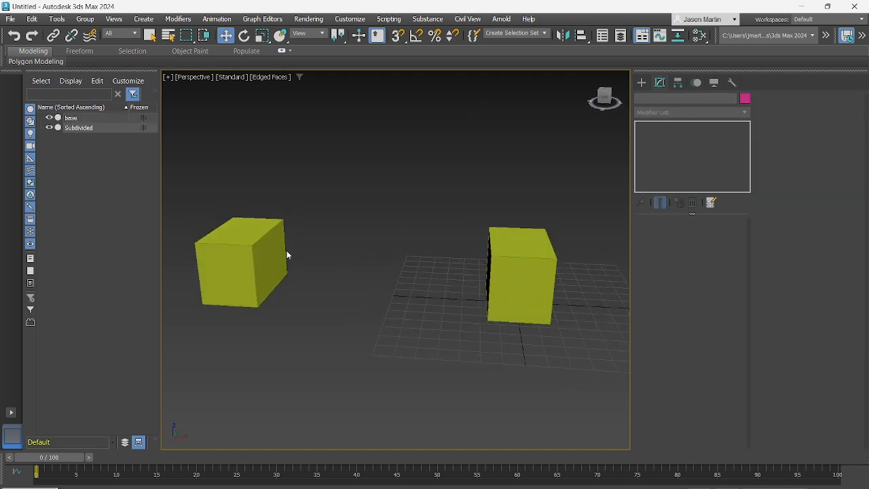
Move the Subdivided box along +X closer to the base box
click(274, 251)
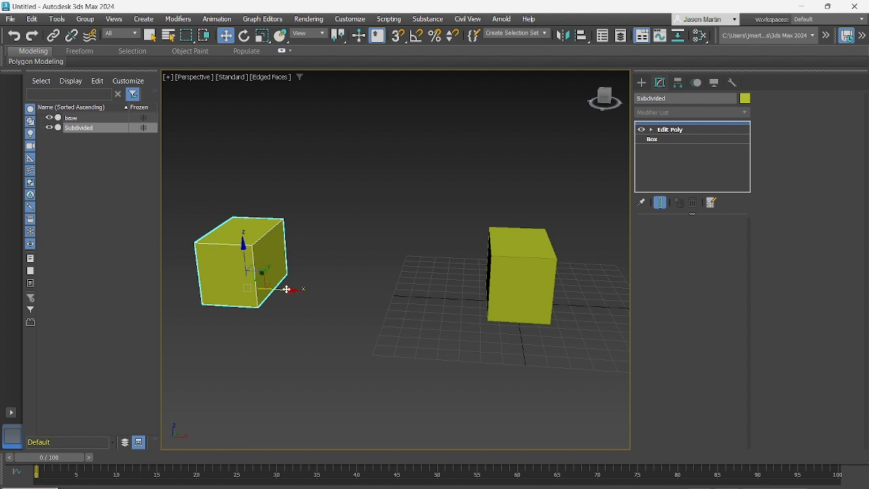
drag(287, 289, 355, 293)
right_click(349, 285)
drag(282, 289, 360, 297)
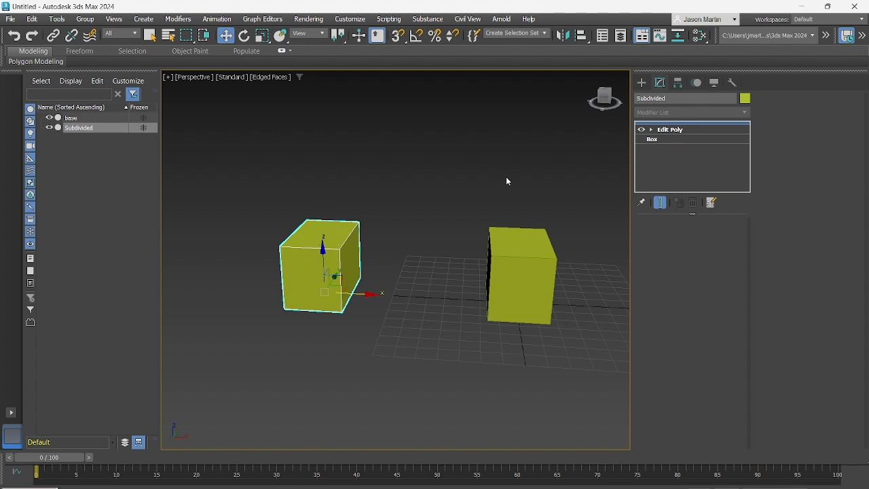
Add a planar Symmetry modifier mirrored on X above the referenced Edit Poly of the Subdivided box
click(344, 203)
click(327, 246)
text(xsy)
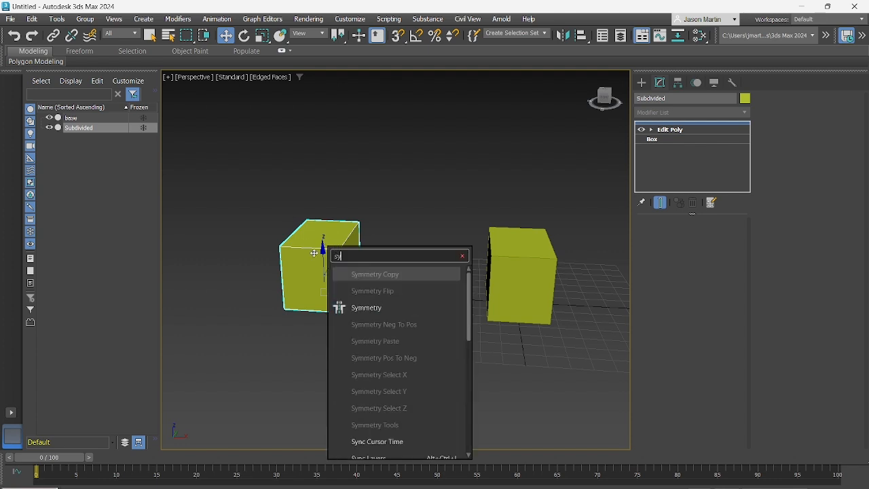
click(375, 309)
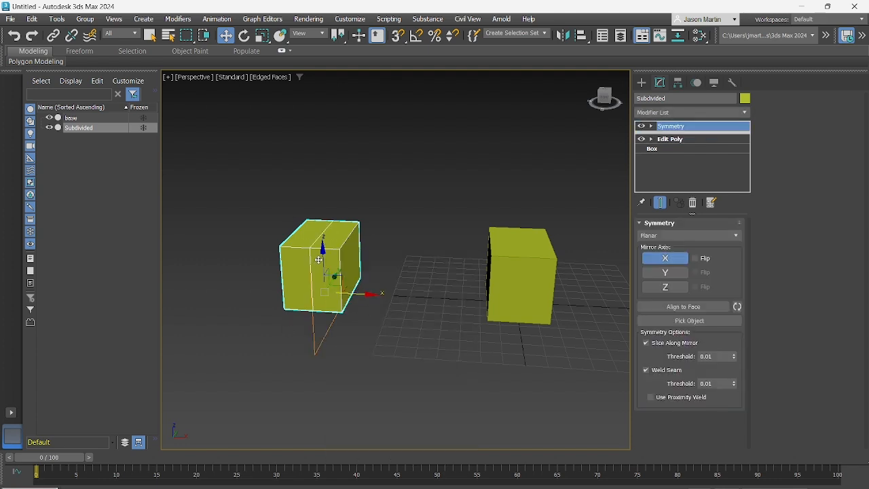
mouse_move(331, 273)
alt+middle_down()
mouse_move(317, 284)
mouse_move(333, 272)
alt+middle_up()
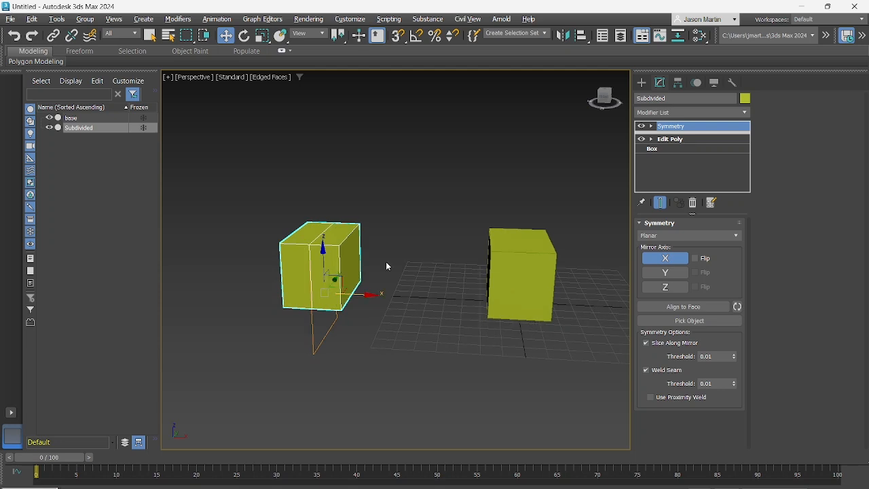
Add a TurboSmooth modifier above Symmetry on the Subdivided box
text(xtu)
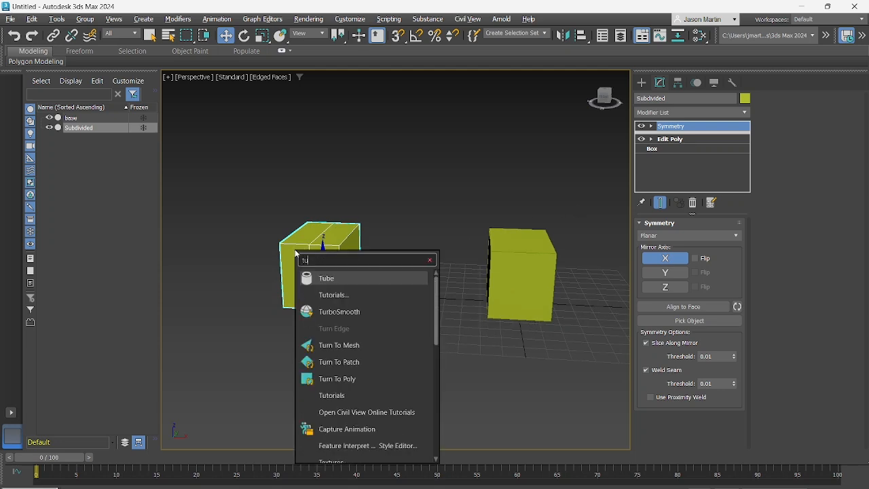
click(358, 311)
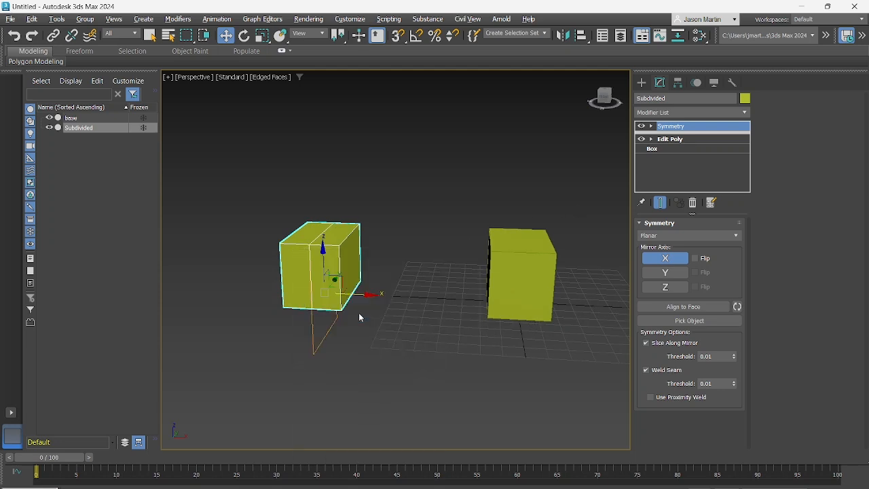
alt+middle_drag(317, 292, 346, 266)
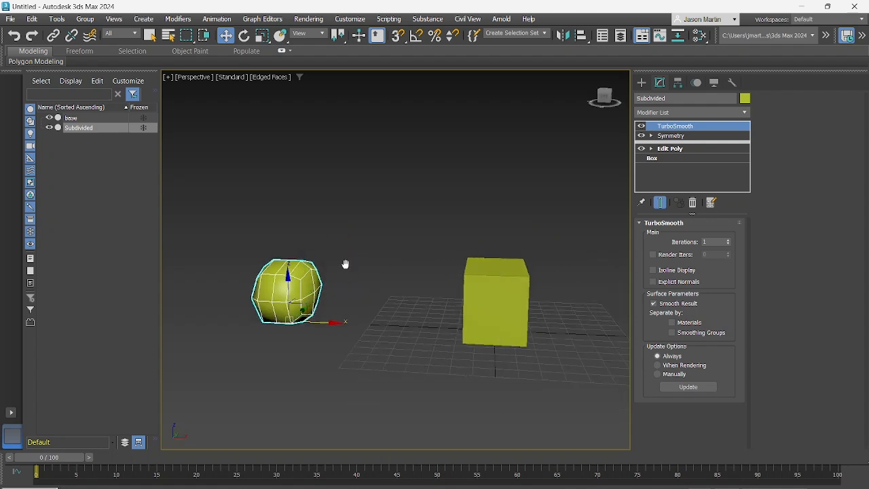
Select the base box and examine the smoothed Subdivided reference up close from an angled view
click(490, 292)
alt+middle_drag(285, 280, 301, 290)
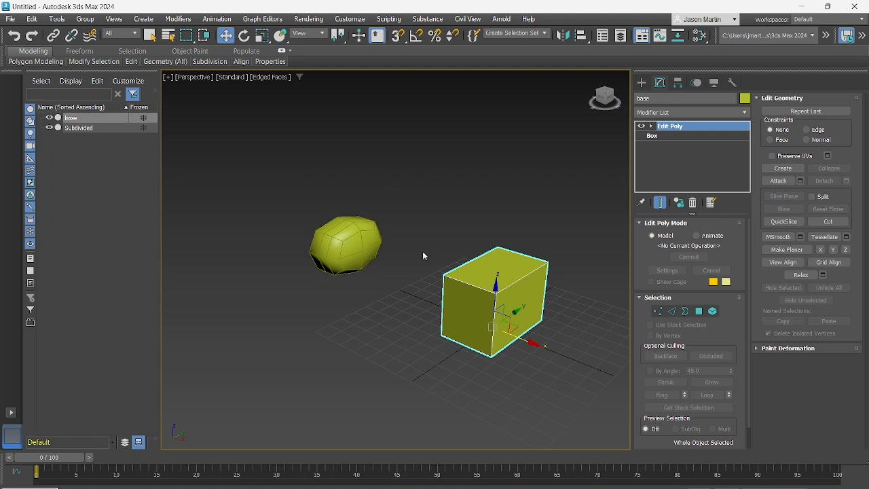
scroll(359, 248, up, 5)
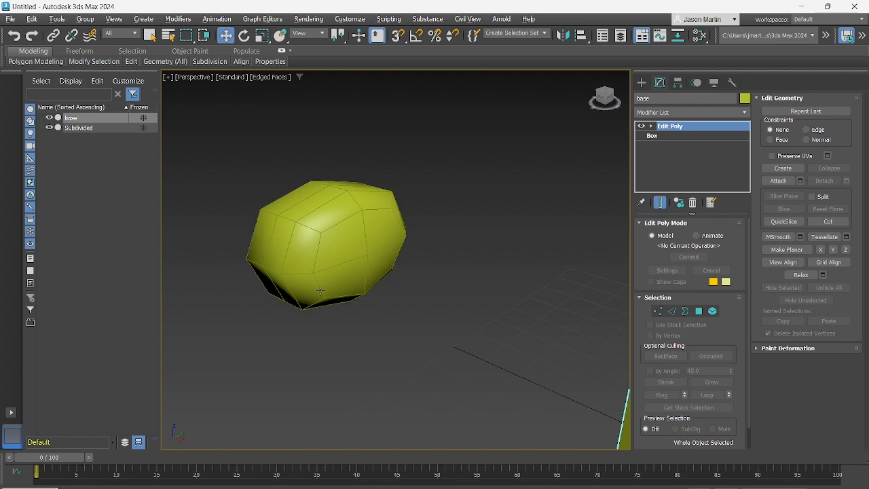
Lower the base box's top polygon along Z in Edit Poly to flatten the box
alt+middle_drag(322, 291, 363, 261)
scroll(367, 265, down, 4)
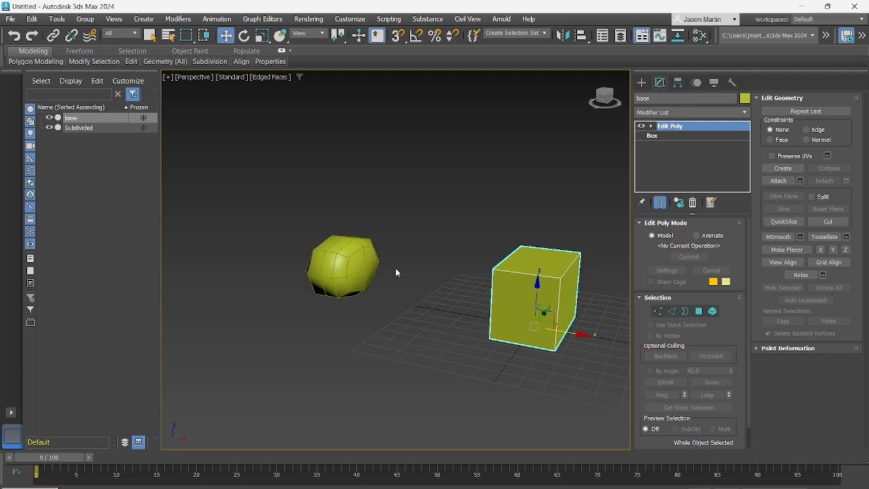
alt+middle_drag(379, 257, 369, 249)
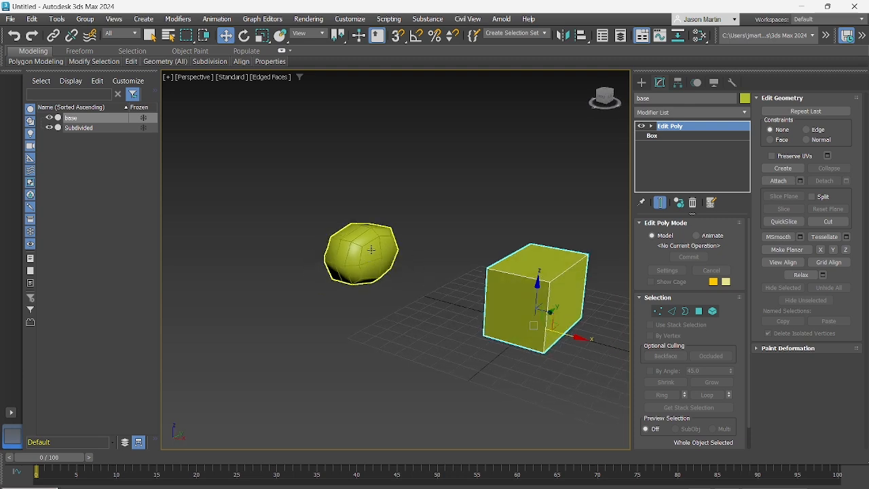
scroll(369, 248, up, 3)
alt+middle_drag(441, 284, 351, 259)
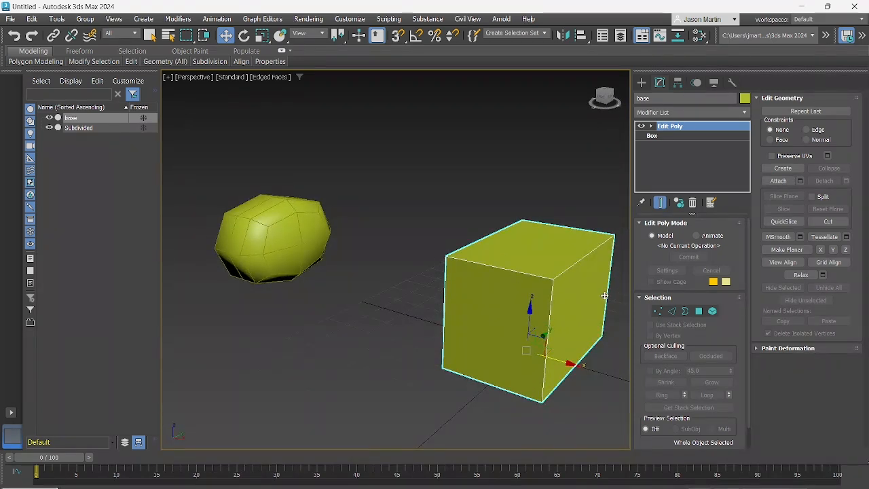
alt+middle_drag(543, 276, 522, 268)
middle_drag(521, 268, 470, 248)
alt+middle_drag(470, 247, 483, 258)
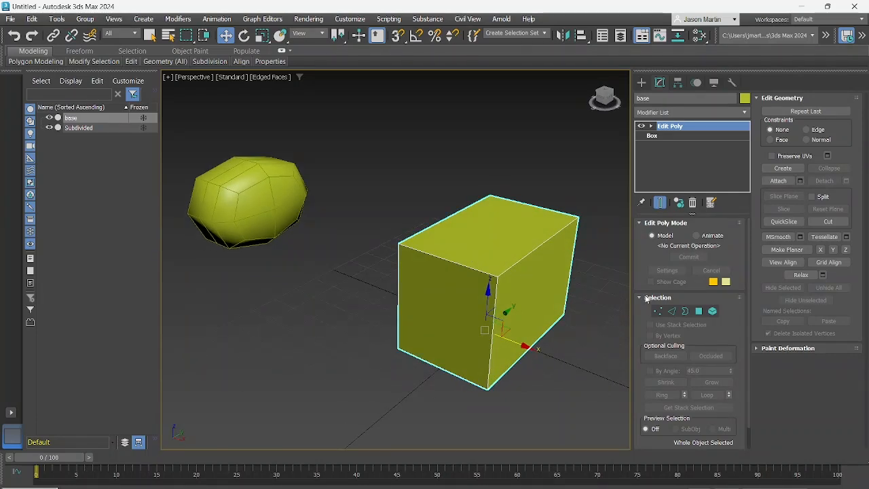
click(698, 311)
click(486, 217)
alt+middle_drag(486, 217, 494, 227)
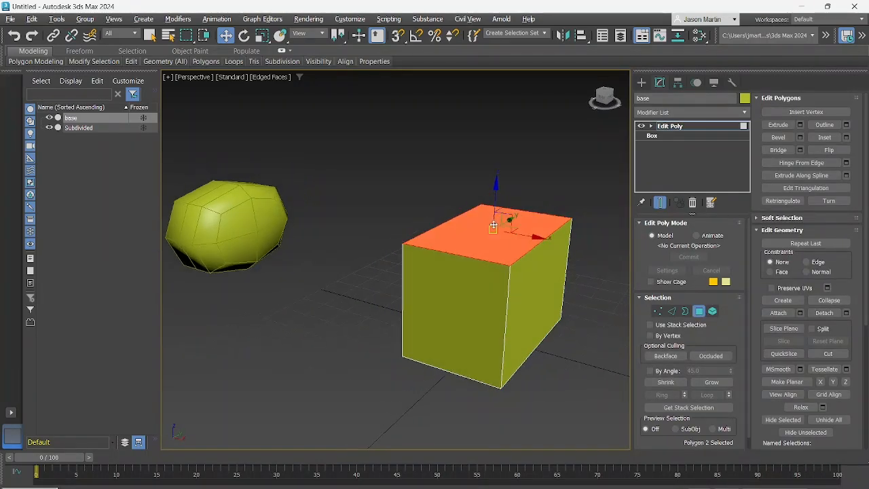
drag(495, 198, 490, 258)
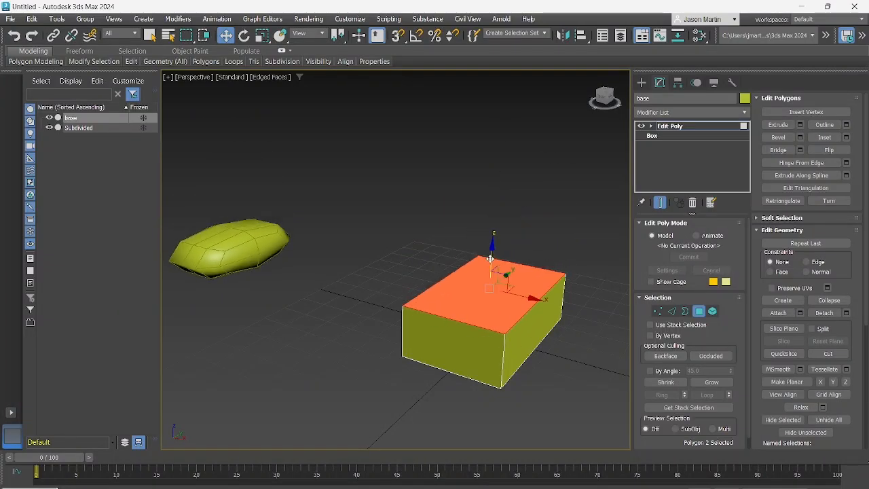
Move the base box's front end polygon along Y to adjust the box's length
alt+middle_drag(490, 258, 411, 333)
click(408, 338)
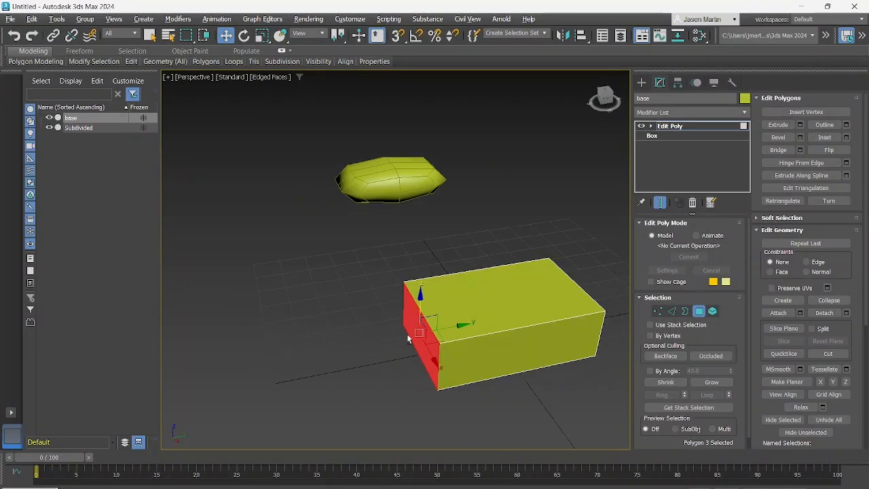
drag(454, 331, 413, 337)
click(413, 337)
alt+middle_drag(427, 333, 413, 340)
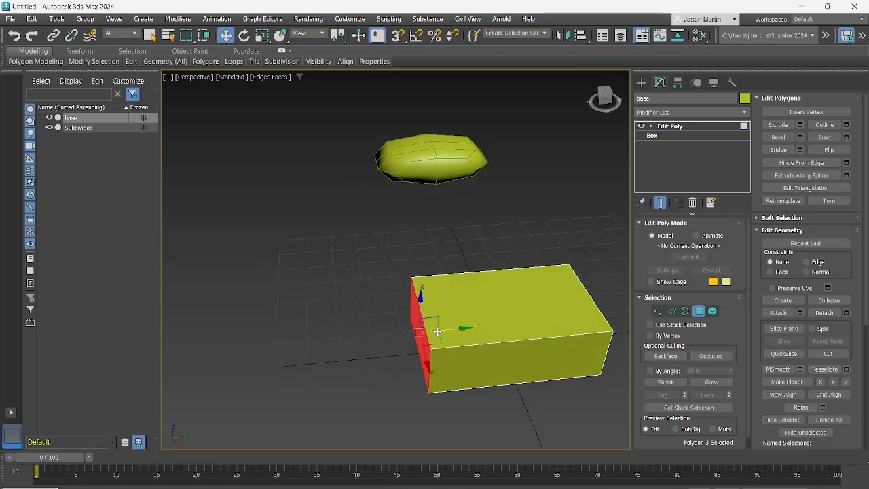
mouse_move(447, 331)
mouse_down()
mouse_move(434, 332)
mouse_move(455, 330)
mouse_up()
alt+middle_drag(475, 287, 371, 277)
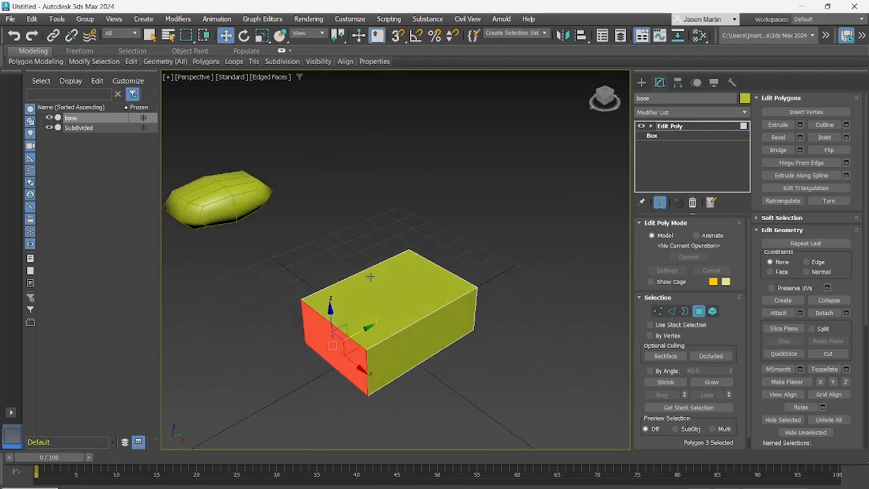
middle_drag(326, 222, 441, 230)
scroll(356, 243, down, 2)
scroll(443, 234, up, 3)
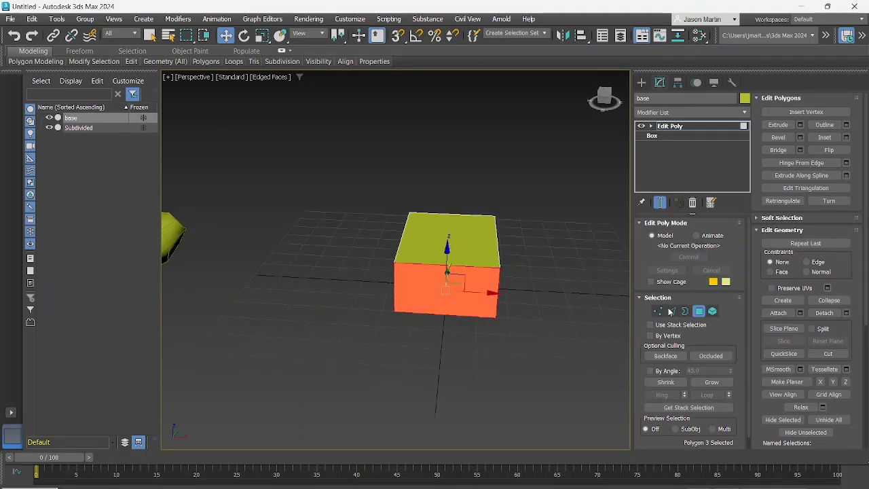
Try moving the base box's whole element a short way along +X, undo the move and leave the Element level
click(710, 312)
click(478, 254)
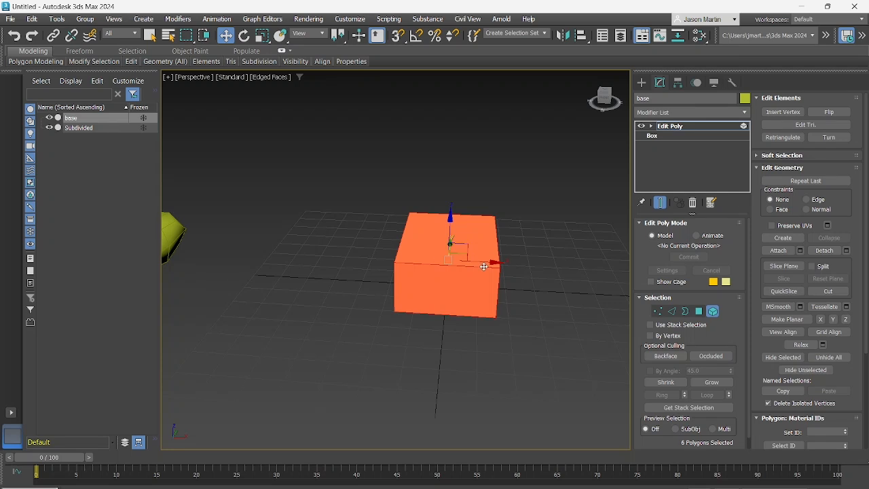
drag(484, 267, 503, 266)
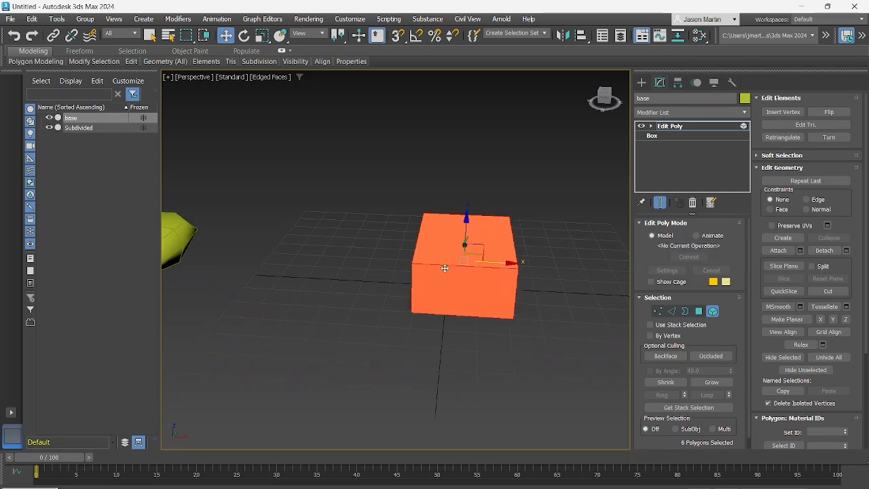
key(ctrl+z)
scroll(444, 269, down, 3)
mouse_move(444, 269)
alt+middle_down()
mouse_move(404, 262)
mouse_move(459, 267)
alt+middle_up()
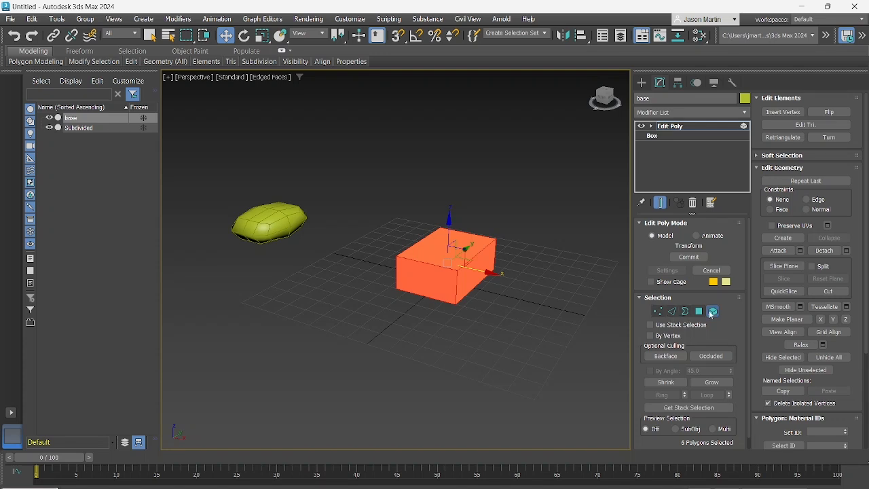
click(712, 312)
Select the Subdivided reference to review its modifier stack, and reselect the base box
click(465, 211)
click(440, 253)
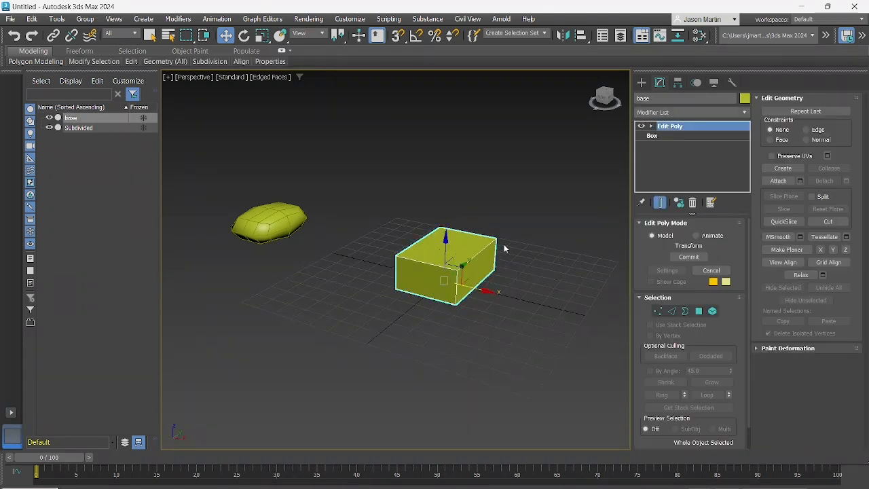
alt+middle_drag(459, 229, 451, 234)
click(275, 237)
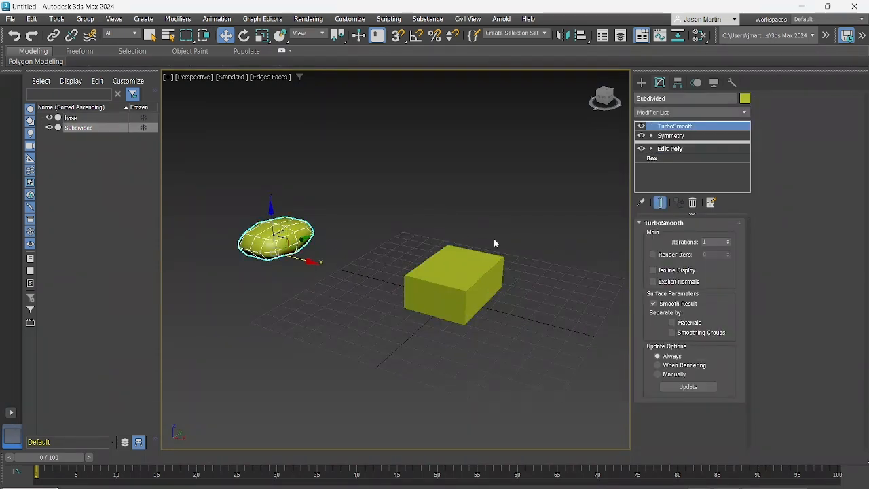
click(531, 236)
click(459, 267)
alt+middle_drag(459, 267, 459, 278)
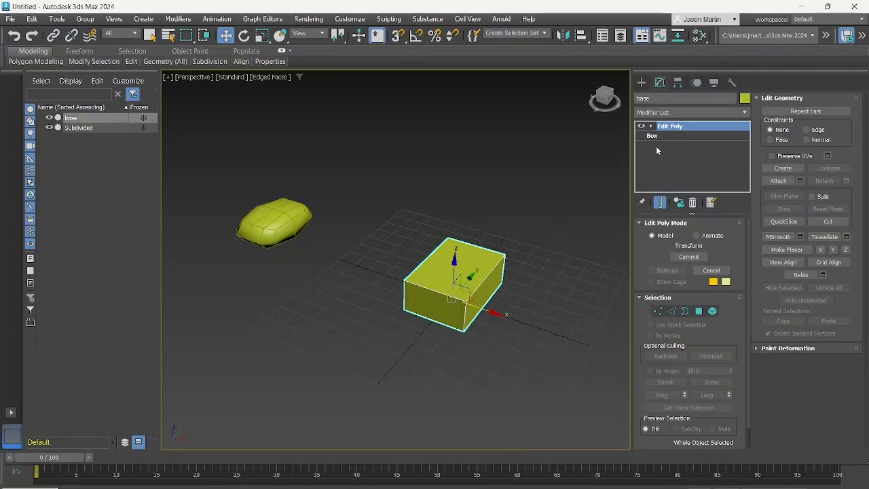
Move the base box's whole element along +X at Element level, well away from the object's pivot
scroll(473, 257, up, 3)
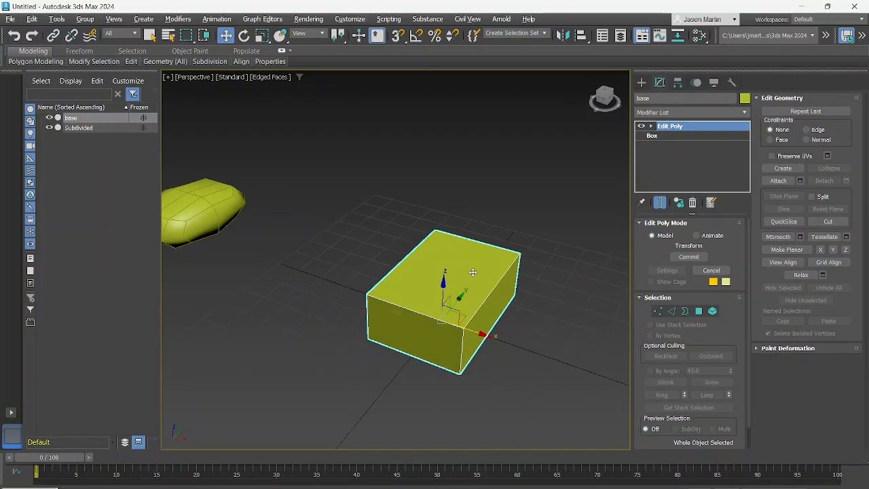
mouse_move(471, 273)
alt+middle_down()
mouse_move(479, 247)
mouse_move(469, 269)
alt+middle_up()
click(712, 311)
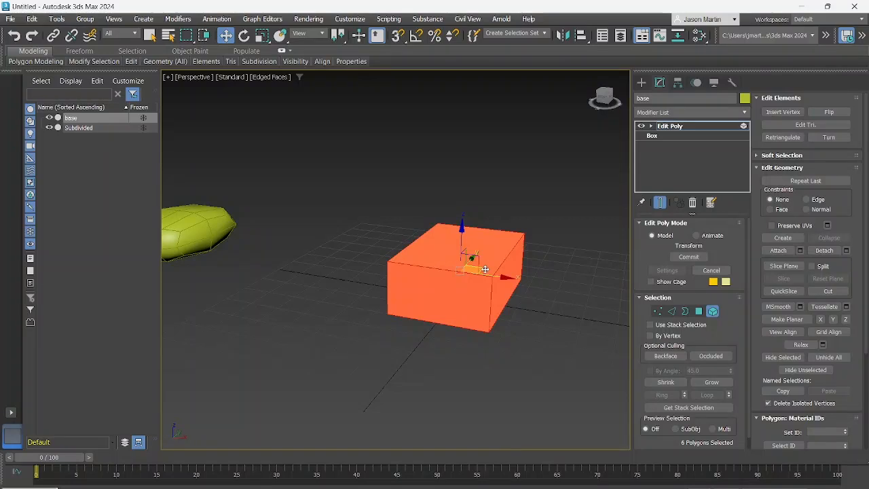
click(698, 311)
click(523, 281)
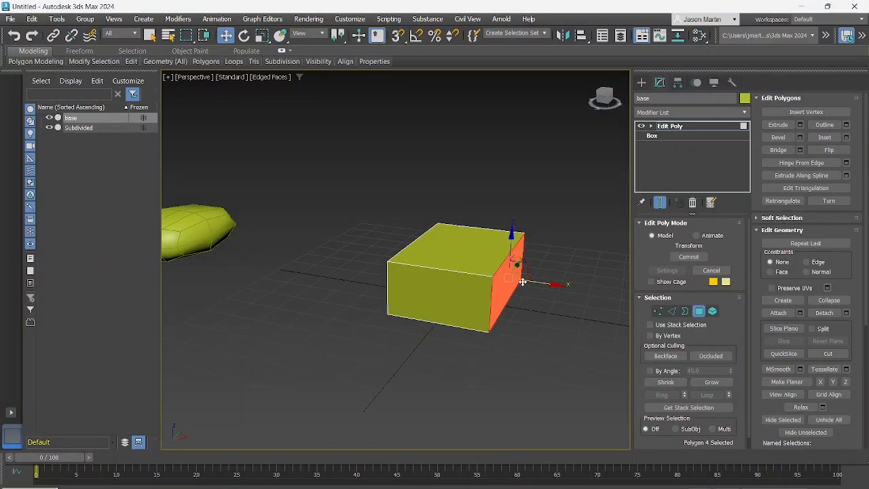
mouse_move(523, 281)
mouse_down()
mouse_move(617, 297)
mouse_move(517, 290)
mouse_up()
scroll(512, 288, down, 4)
middle_drag(501, 288, 494, 304)
alt+middle_drag(494, 304, 528, 308)
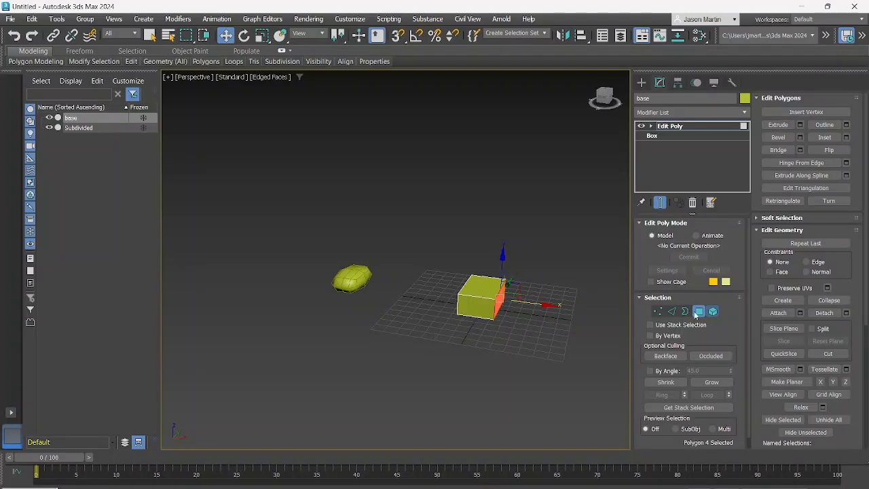
click(713, 311)
click(482, 298)
drag(508, 298, 561, 304)
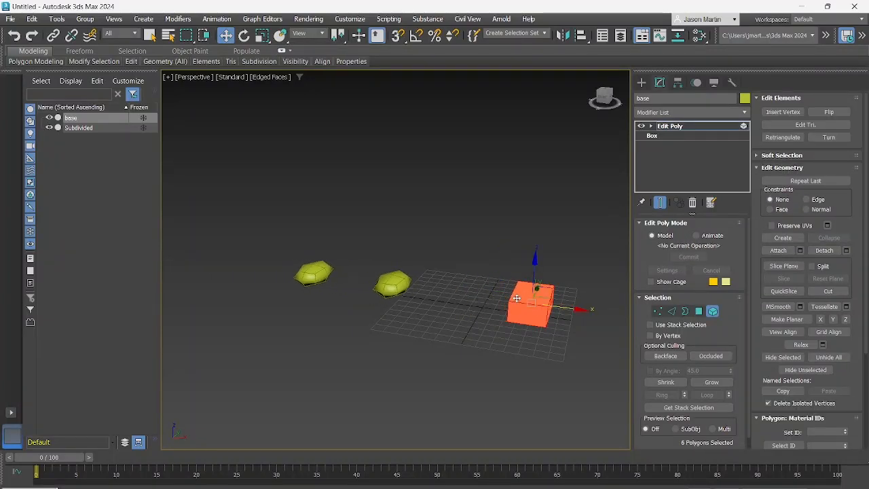
Leave the Element level to check the base object's pivot against the moved box, and return to Element level
scroll(516, 298, up, 6)
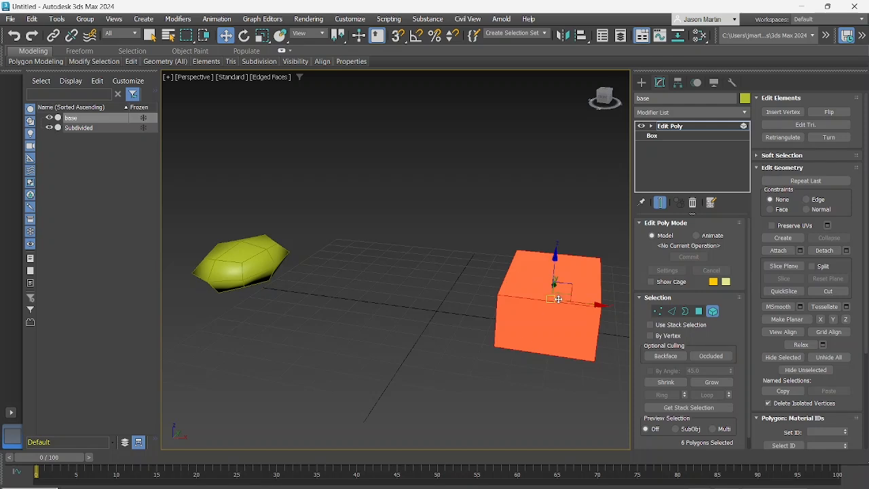
alt+middle_drag(558, 299, 479, 298)
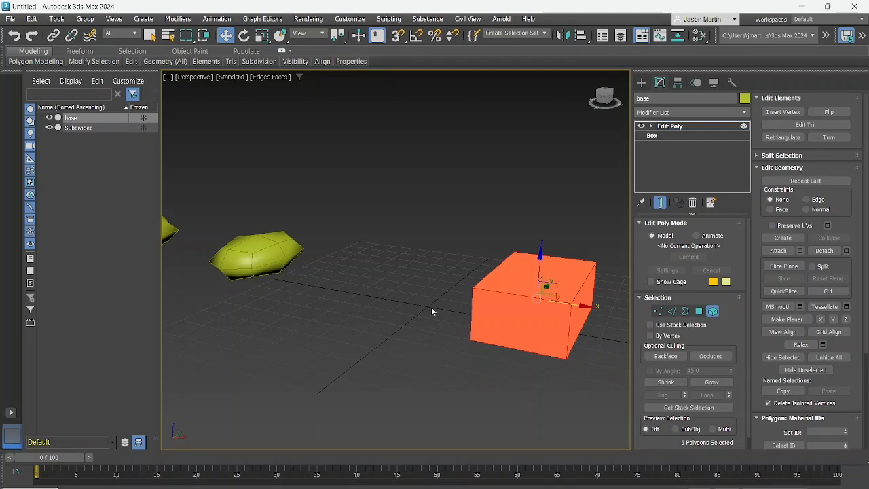
click(712, 310)
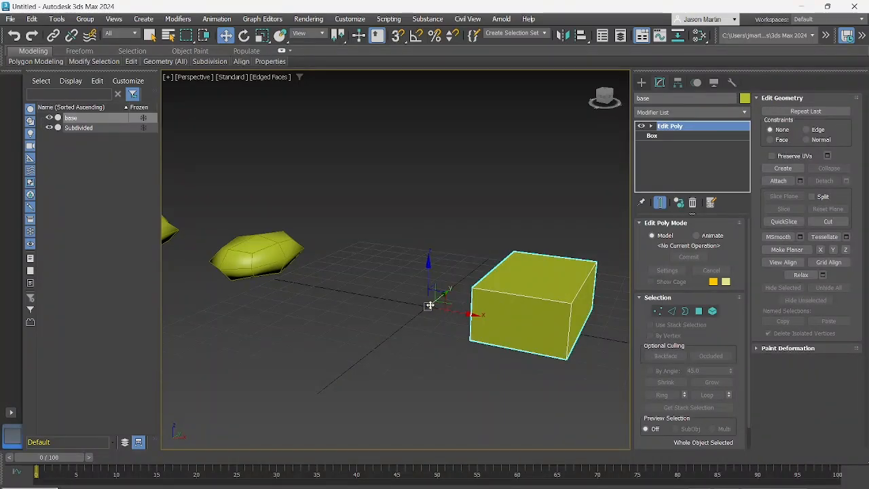
mouse_move(429, 304)
alt+middle_down()
mouse_move(440, 306)
mouse_move(428, 315)
mouse_move(433, 291)
alt+middle_up()
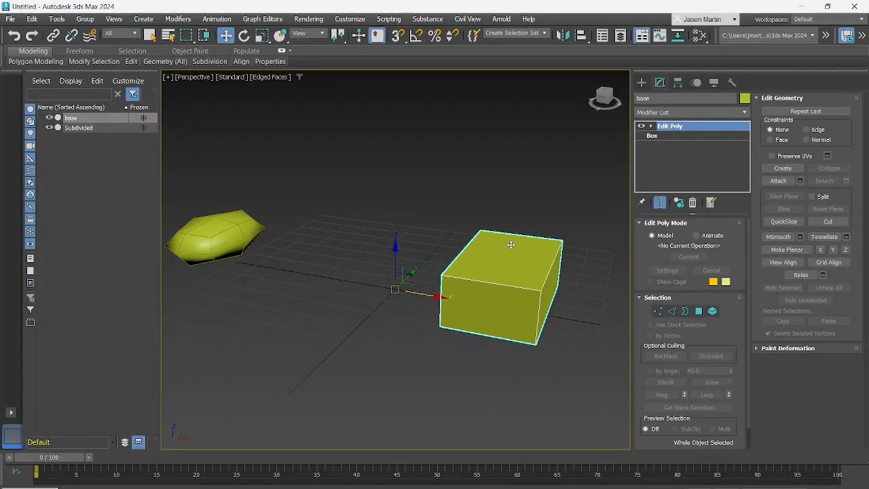
click(716, 313)
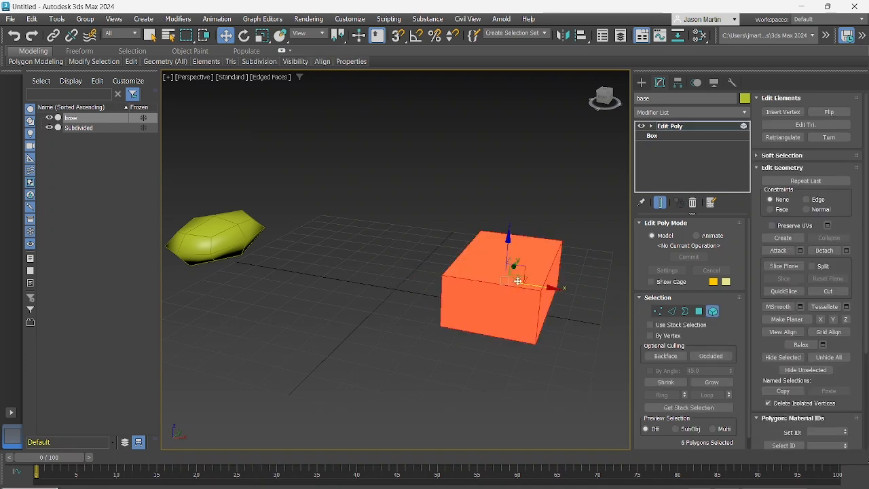
Slide the base box's element back and forth along X to change the gap between the mirrored Subdivided shapes
drag(534, 286, 549, 297)
scroll(506, 275, down, 3)
middle_drag(502, 274, 570, 296)
alt+middle_drag(571, 296, 533, 290)
middle_drag(533, 290, 491, 324)
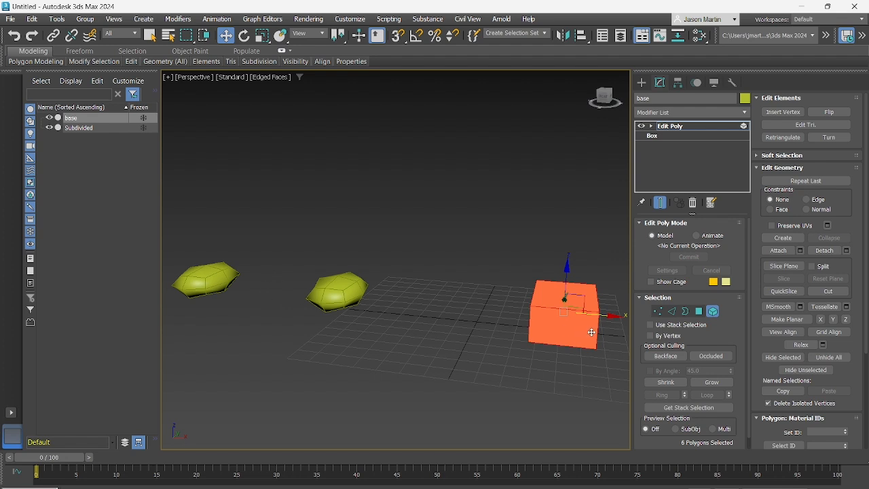
drag(609, 316, 563, 317)
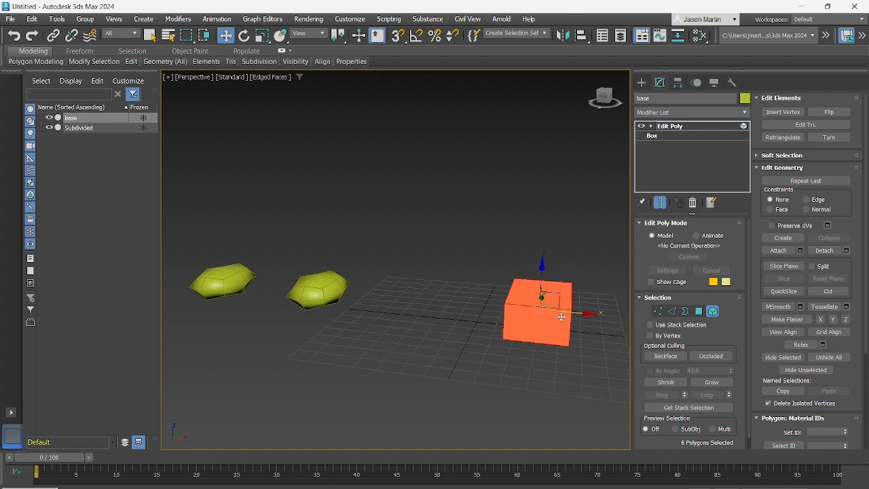
alt+middle_drag(247, 281, 299, 286)
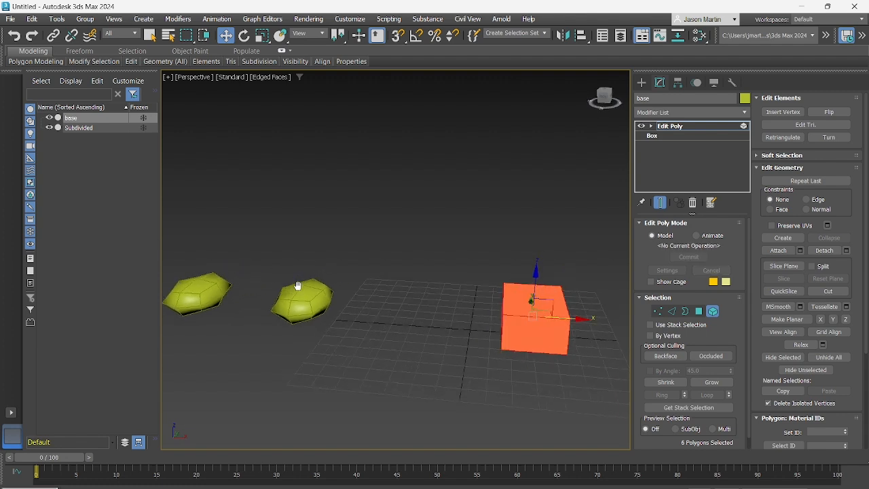
alt+middle_drag(509, 323, 511, 320)
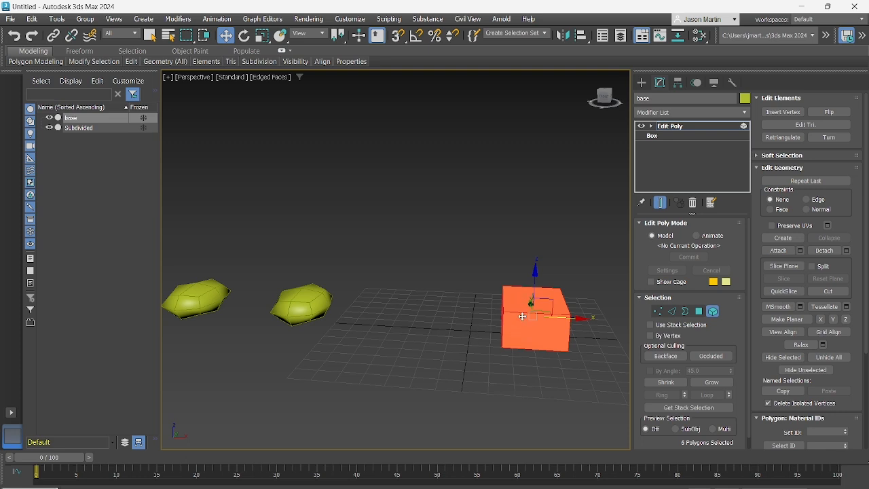
mouse_move(523, 317)
alt+middle_down()
mouse_move(497, 335)
mouse_move(507, 339)
mouse_move(511, 318)
alt+middle_up()
scroll(512, 315, up, 2)
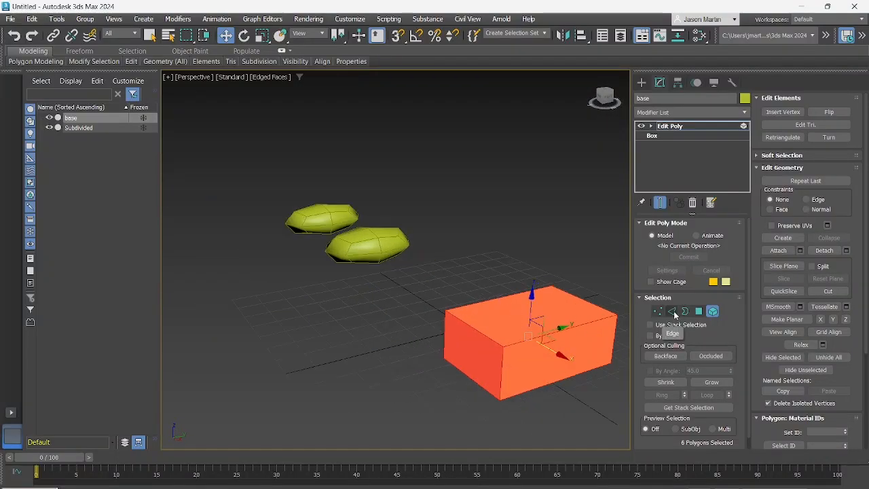
Move the top edge of the base box's front end along Y at Edge level to slope the end face
click(672, 311)
click(477, 330)
alt+middle_drag(477, 329, 463, 336)
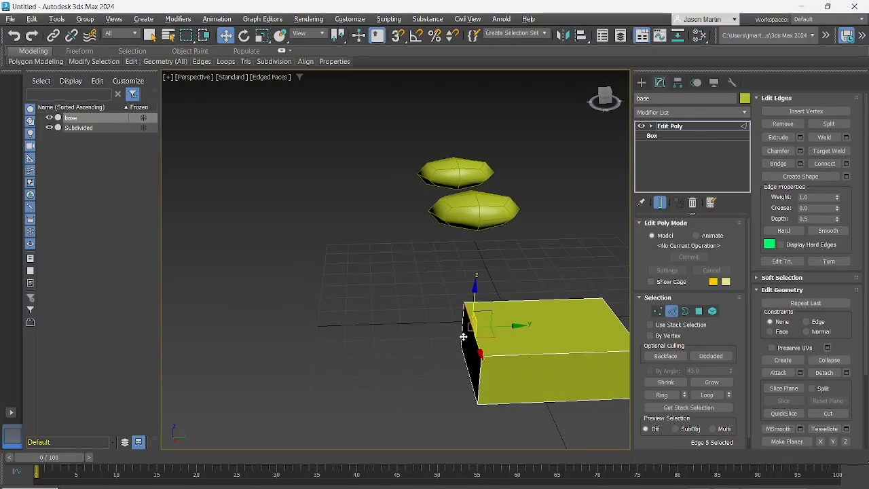
drag(501, 328, 505, 338)
mouse_move(504, 337)
alt+middle_down()
mouse_move(496, 335)
mouse_move(501, 350)
alt+middle_up()
click(503, 363)
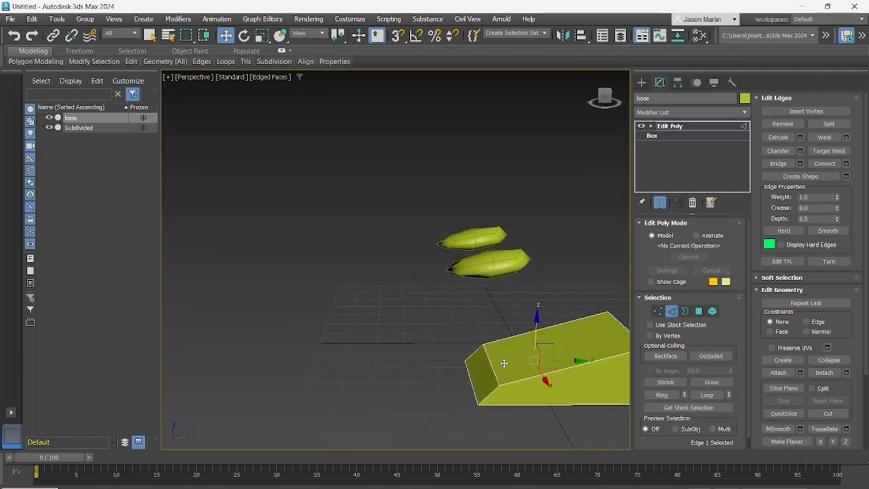
click(490, 361)
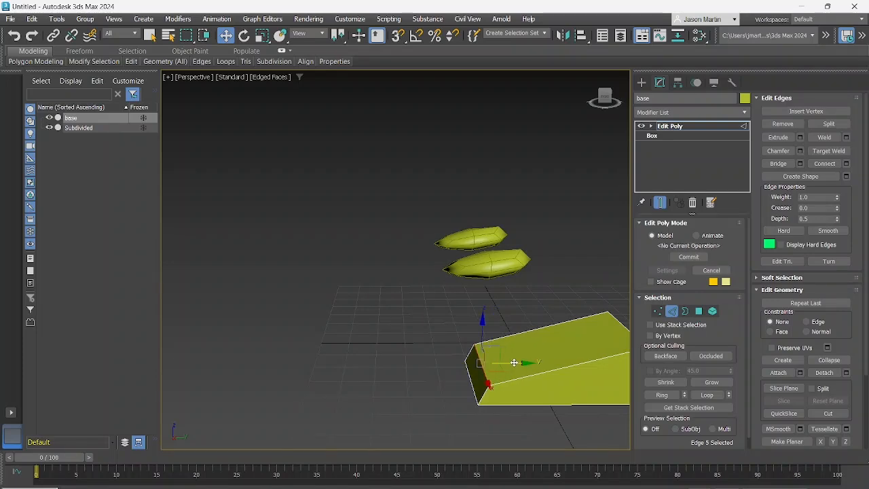
alt+middle_drag(490, 360, 586, 352)
At Vertex level, move the two outer vertices of the base box's front end inward along X to narrow it
click(659, 312)
alt+middle_drag(534, 340, 465, 354)
drag(464, 422, 464, 421)
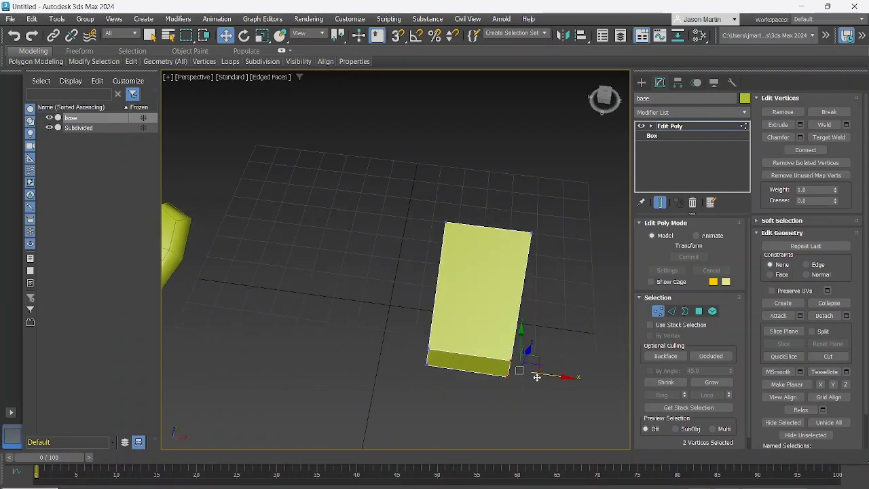
drag(552, 383, 499, 382)
Adjust the base box's vertices so the top climbs from a low front end to a peak and slopes down at the rear
drag(412, 386, 448, 343)
middle_drag(452, 346, 412, 382)
alt+middle_drag(459, 331, 388, 333)
middle_drag(387, 332, 395, 286)
drag(512, 354, 421, 417)
alt+middle_drag(421, 417, 467, 365)
click(503, 319)
alt+middle_drag(503, 319, 428, 303)
click(460, 295)
ctrl+click(475, 357)
At Polygon level, extrude the sloped rear face of the base shape straight up along Z
click(699, 312)
click(424, 347)
alt+middle_drag(431, 346, 419, 316)
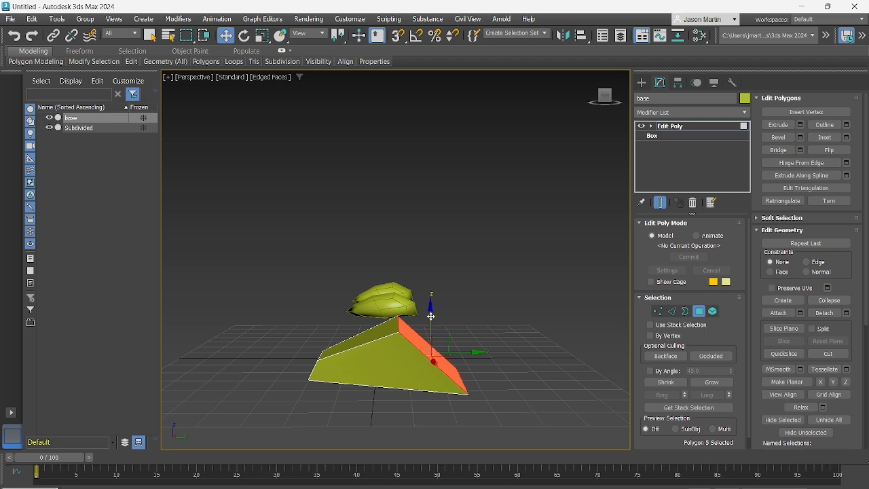
shift+drag(430, 316, 421, 233)
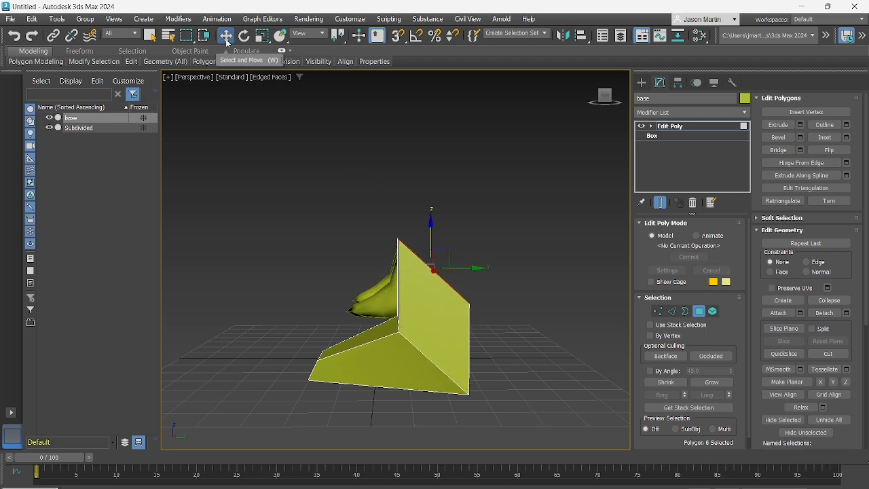
alt+middle_drag(385, 245, 569, 324)
alt+middle_drag(512, 312, 410, 304)
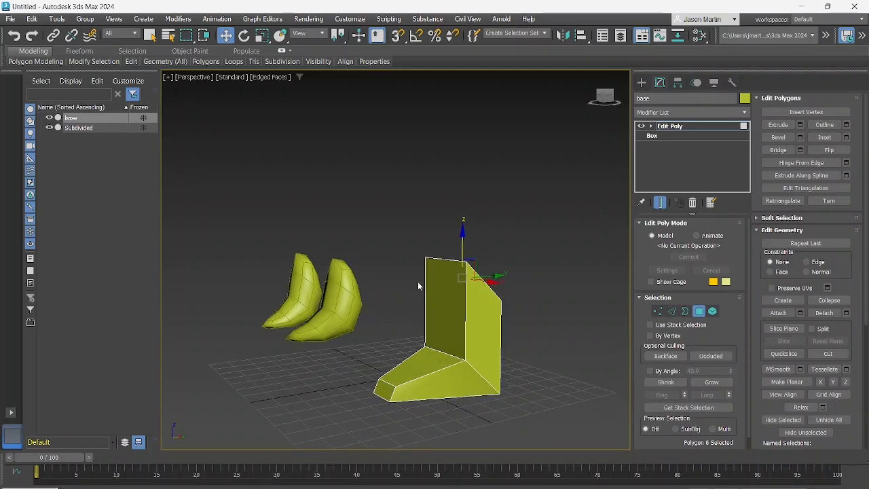
Lower the extruded face to leave a thin band, and extrude it upward again along Z to form a tall ankle
drag(460, 248, 462, 337)
alt+middle_drag(462, 337, 386, 302)
scroll(461, 363, up, 3)
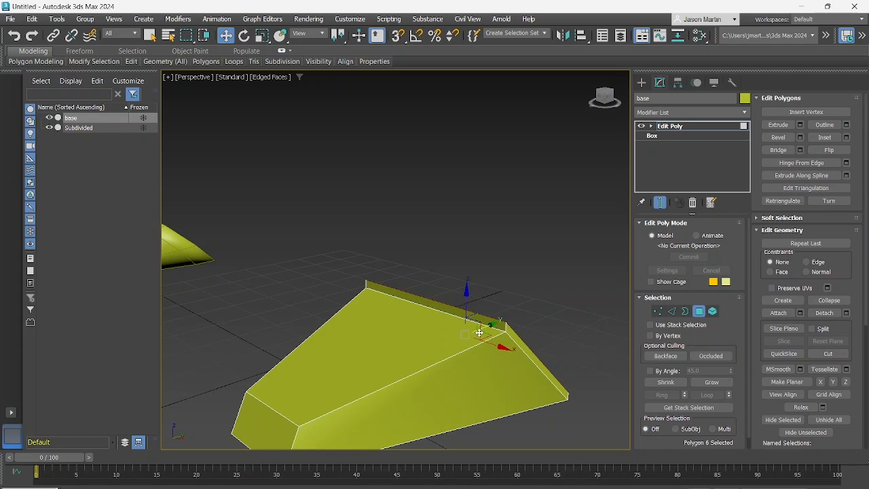
alt+middle_drag(479, 333, 425, 312)
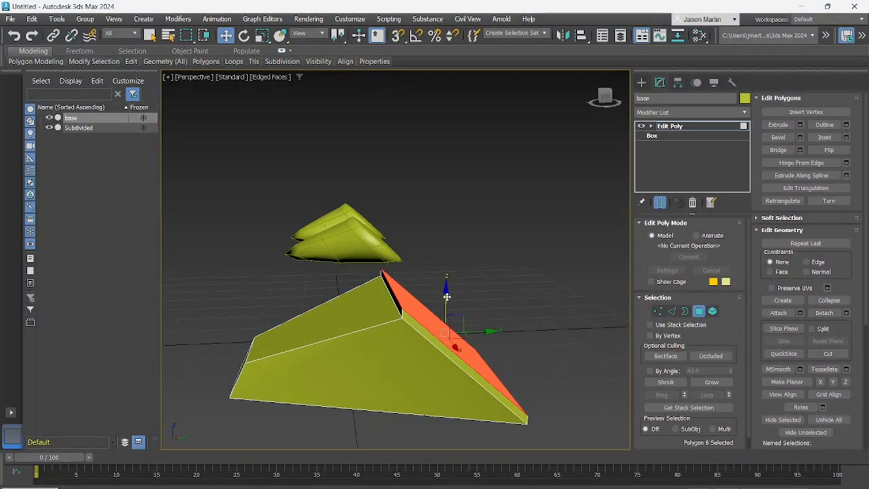
drag(445, 290, 452, 184)
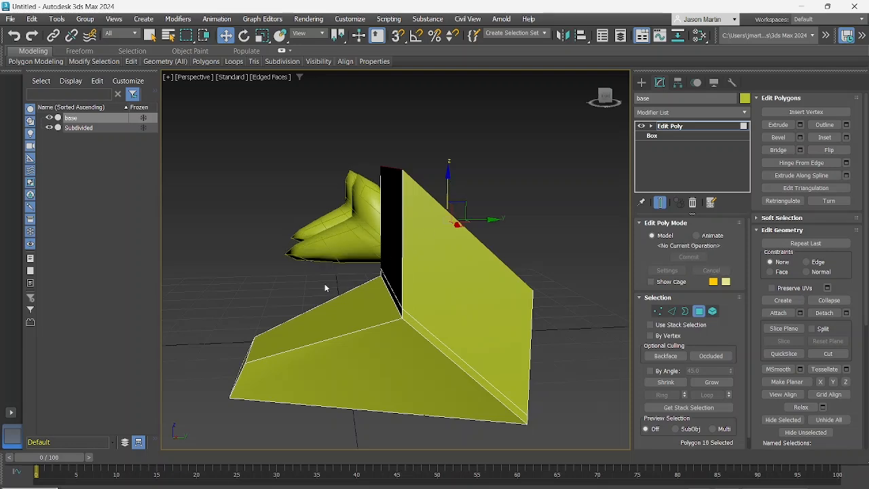
alt+middle_drag(327, 288, 459, 291)
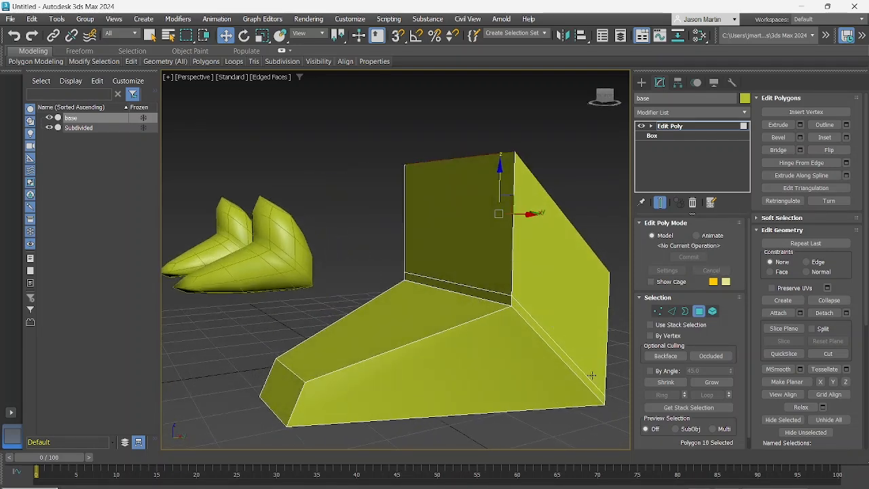
middle_drag(422, 326, 508, 333)
middle_drag(357, 309, 607, 341)
scroll(391, 285, down, 4)
scroll(434, 295, up, 2)
At Edge level, select the ring of the front end's bottom edge and connect it with 2 segments
click(451, 314)
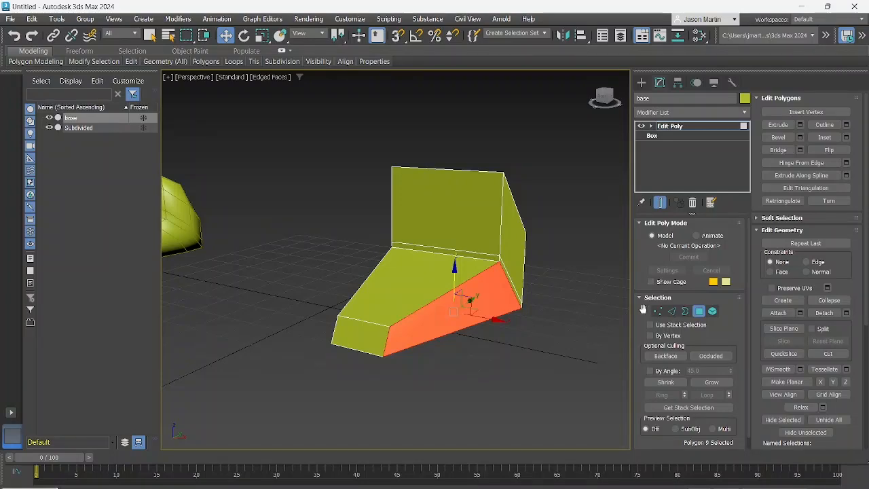
click(671, 311)
alt+middle_drag(462, 336, 387, 340)
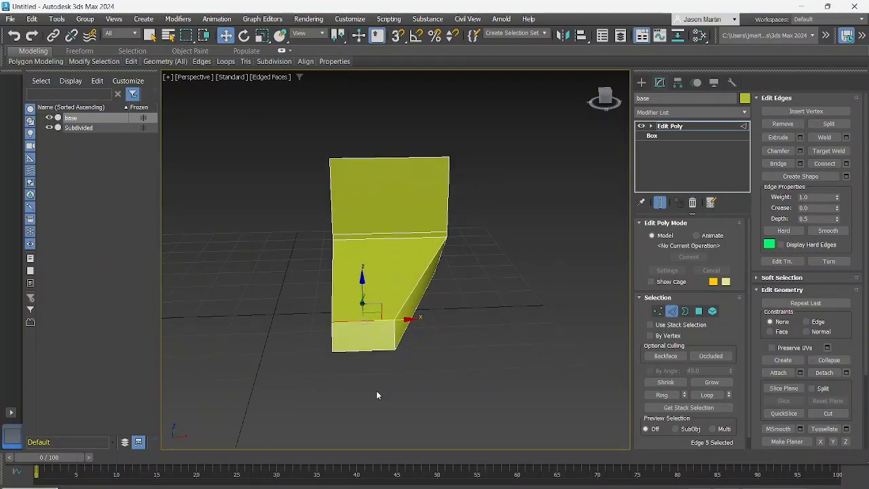
click(377, 396)
click(376, 351)
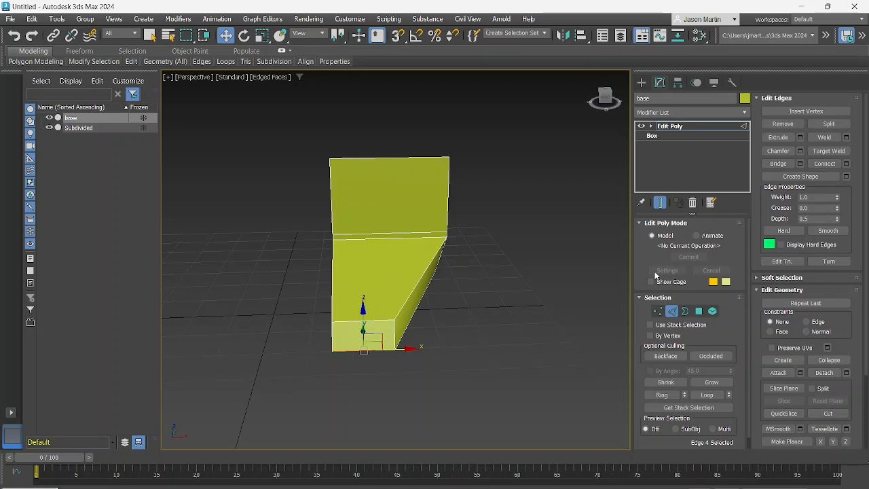
click(662, 398)
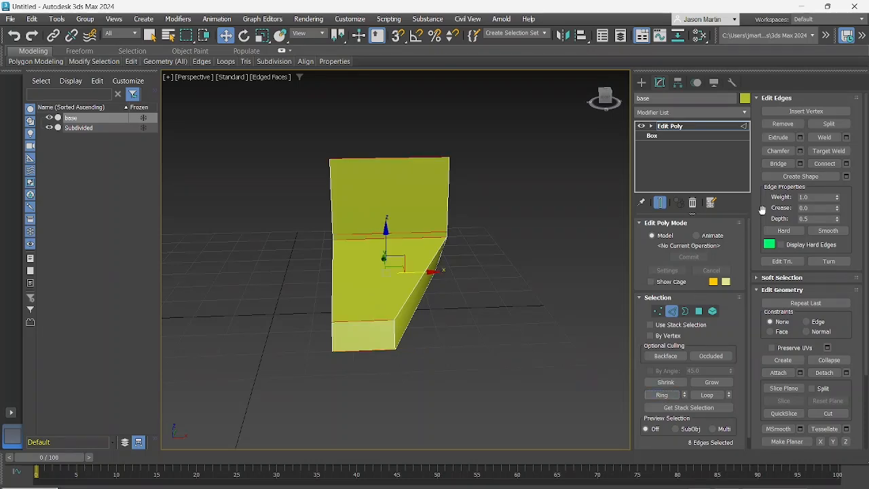
click(846, 164)
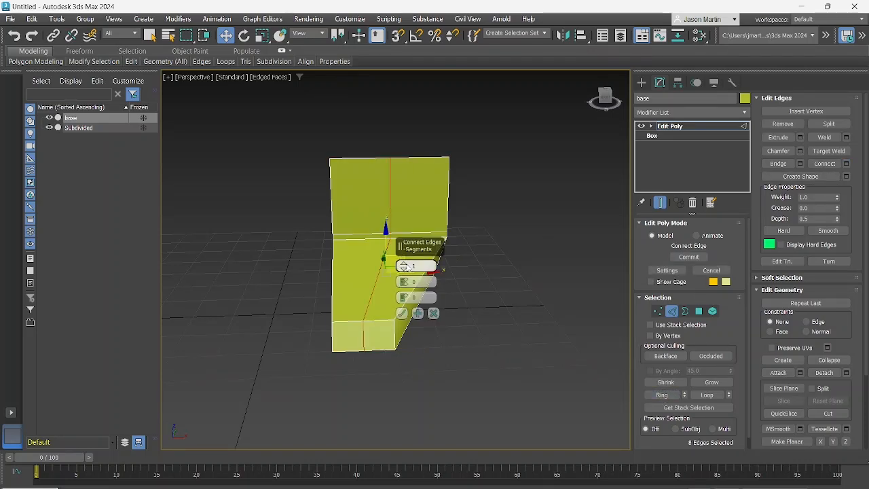
click(404, 263)
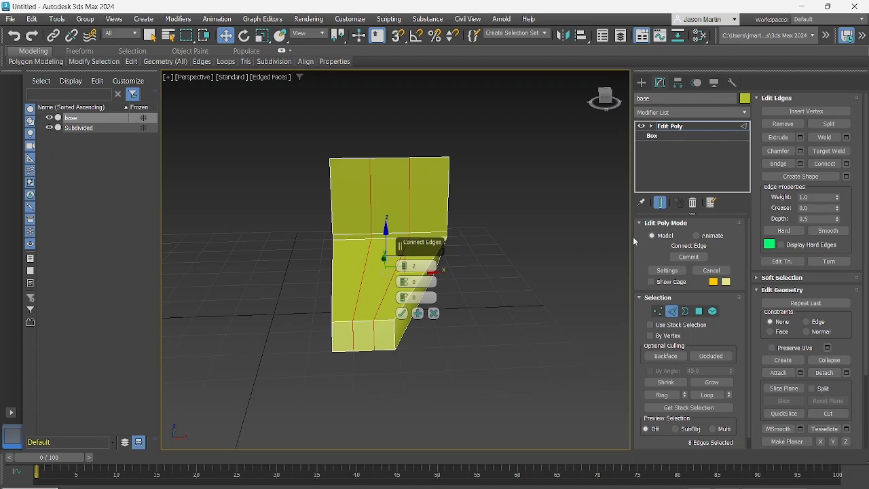
click(401, 313)
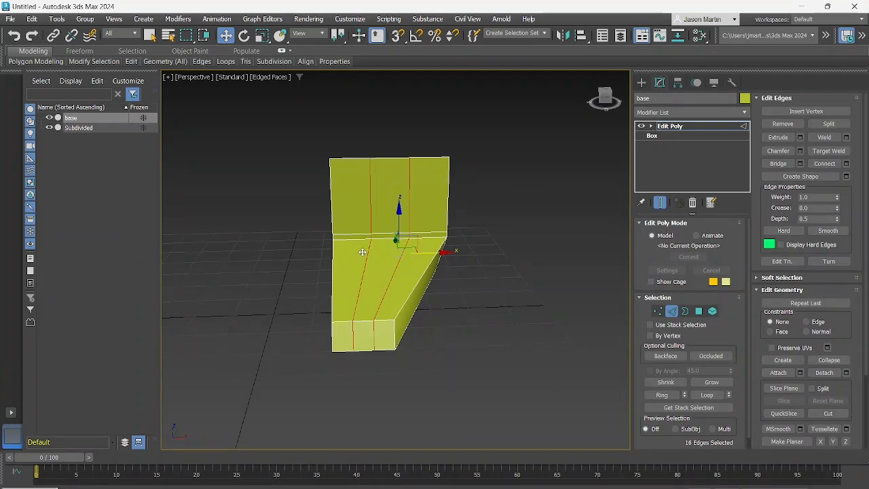
Turn on the Edge constraint and slide the inner lengthwise edge loop along X close to the shape's inner side
alt+middle_drag(363, 252, 413, 279)
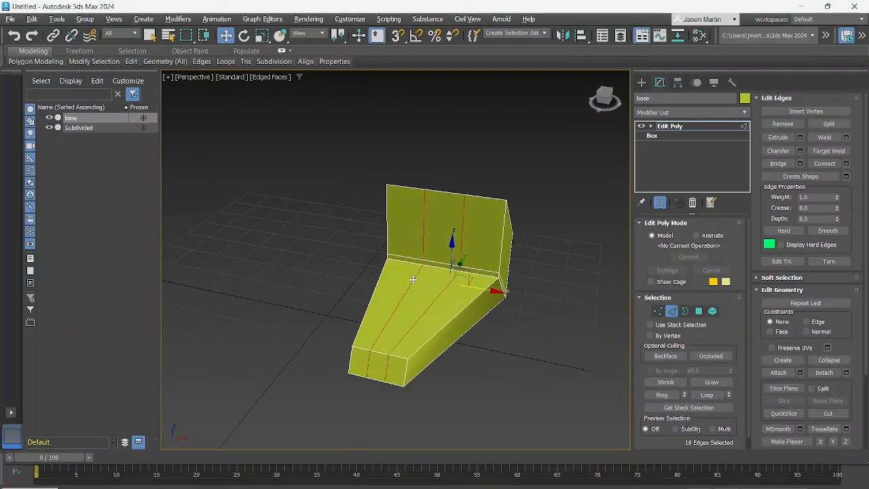
click(459, 333)
double_click(393, 306)
alt+middle_drag(394, 307, 445, 289)
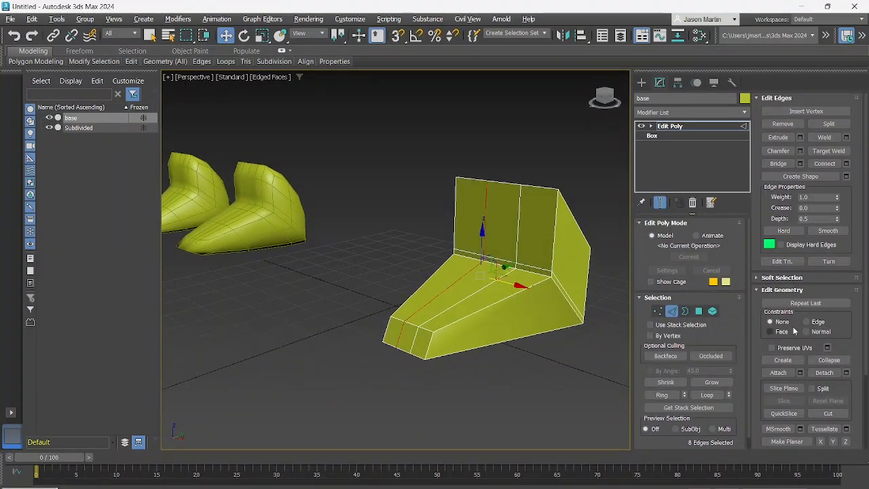
alt+middle_drag(614, 311, 567, 303)
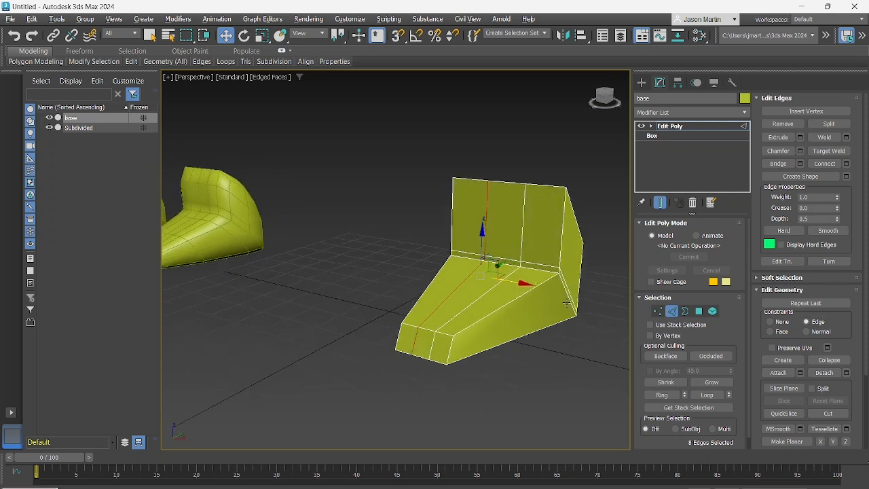
drag(520, 283, 445, 260)
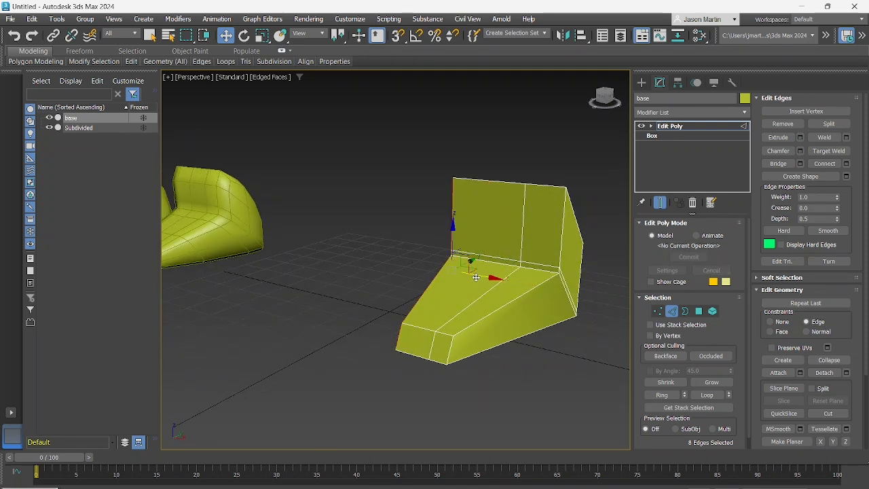
drag(476, 275, 489, 276)
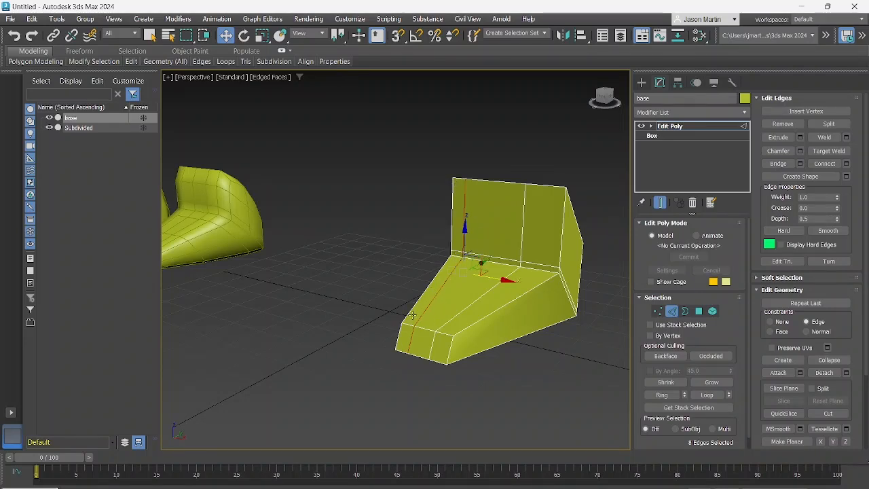
Compare the None and Edge constraints while moving the second lengthwise loop along X, and leave it close to the outer side
double_click(477, 299)
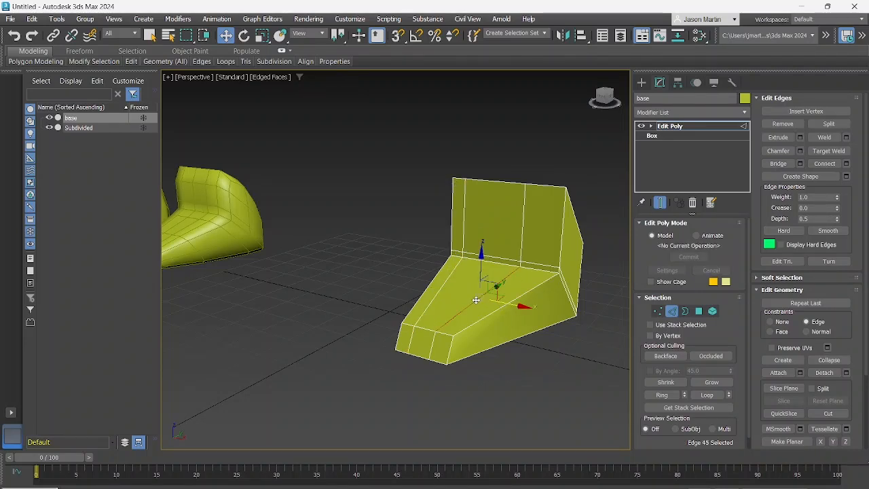
mouse_move(477, 299)
alt+middle_down()
mouse_move(533, 302)
mouse_move(516, 286)
mouse_move(435, 287)
mouse_move(449, 197)
mouse_move(458, 228)
mouse_move(501, 237)
alt+middle_up()
click(769, 321)
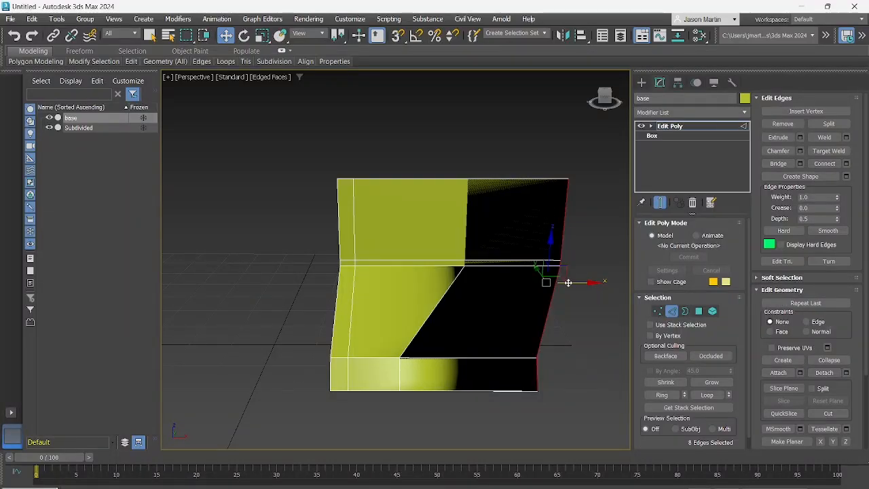
drag(568, 283, 439, 269)
click(806, 322)
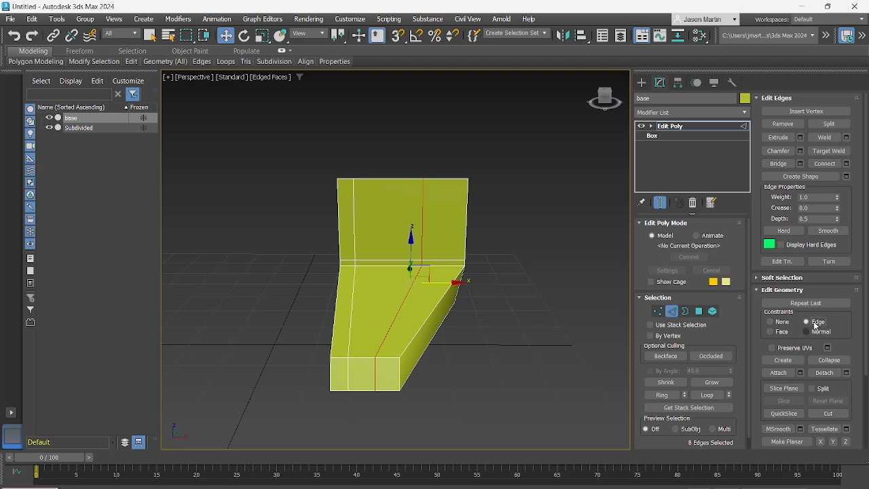
drag(436, 282, 529, 285)
mouse_move(448, 289)
alt+middle_down()
mouse_move(386, 295)
mouse_move(418, 301)
mouse_move(443, 290)
alt+middle_up()
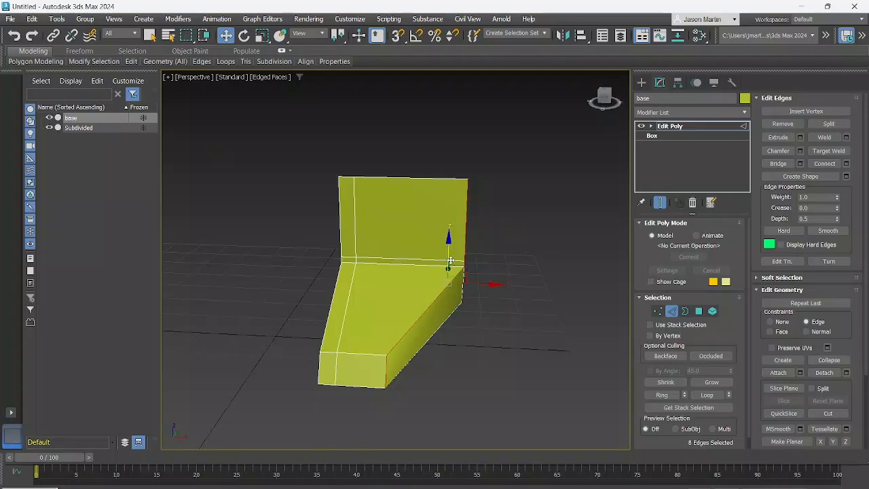
mouse_move(451, 258)
alt+middle_down()
mouse_move(434, 268)
mouse_move(459, 272)
mouse_move(436, 266)
alt+middle_up()
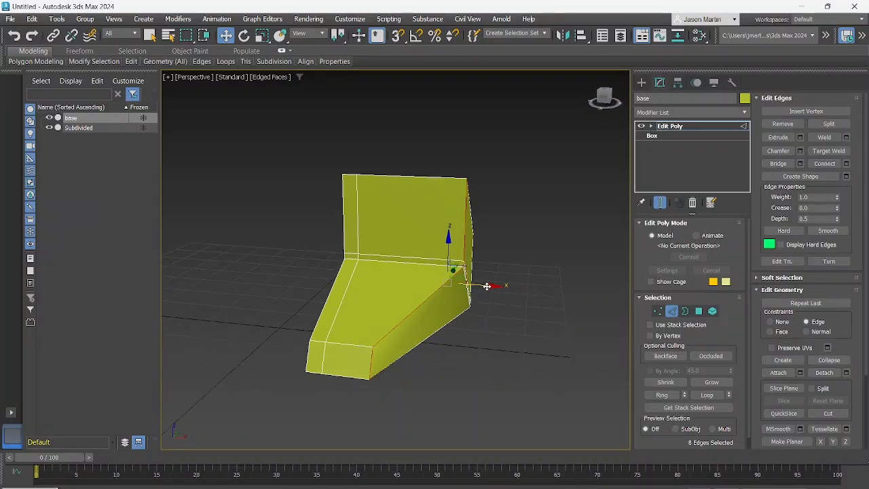
drag(487, 286, 473, 285)
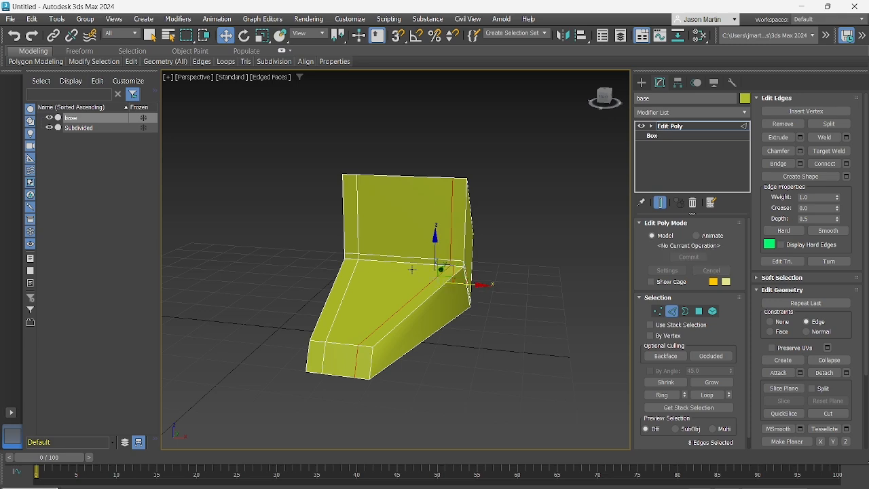
Select the ring of lengthwise edges along the foot and connect it with 2 segments
mouse_move(412, 268)
alt+middle_down()
mouse_move(359, 268)
mouse_move(420, 277)
alt+middle_up()
alt+middle_drag(327, 211, 375, 227)
scroll(362, 165, up, 5)
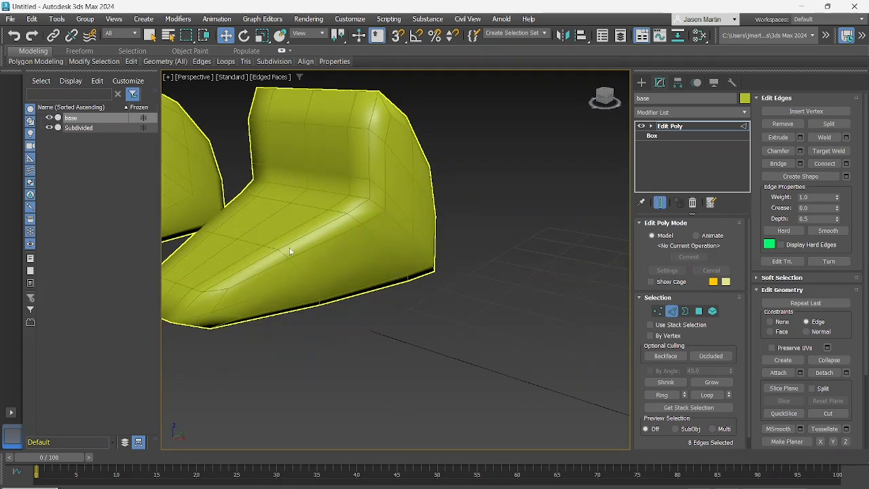
scroll(335, 252, down, 5)
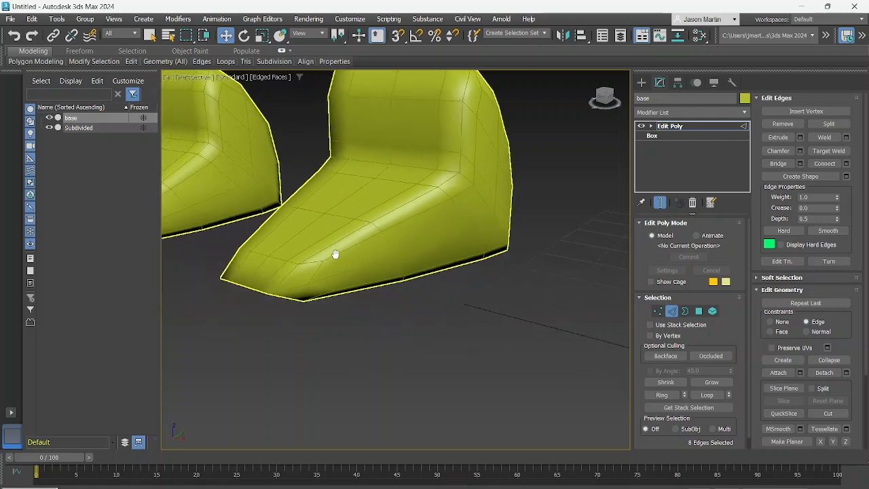
alt+middle_drag(324, 252, 361, 245)
scroll(475, 318, up, 5)
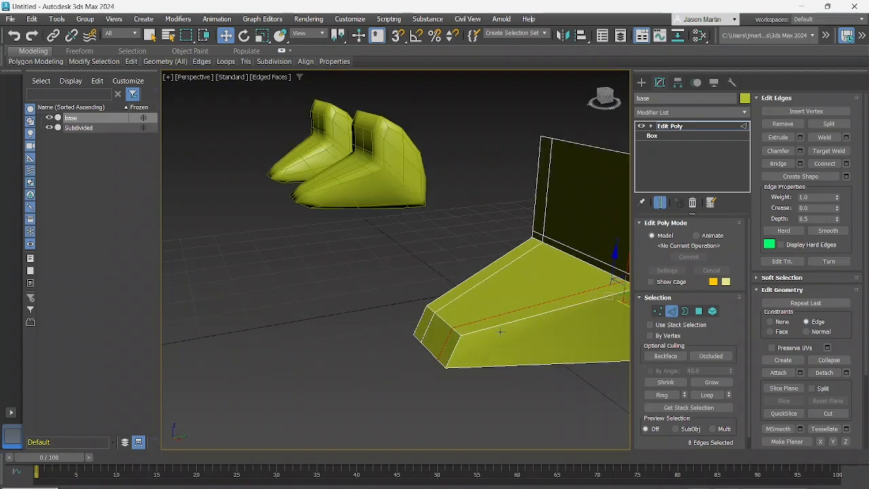
click(498, 321)
alt+middle_drag(497, 322, 477, 330)
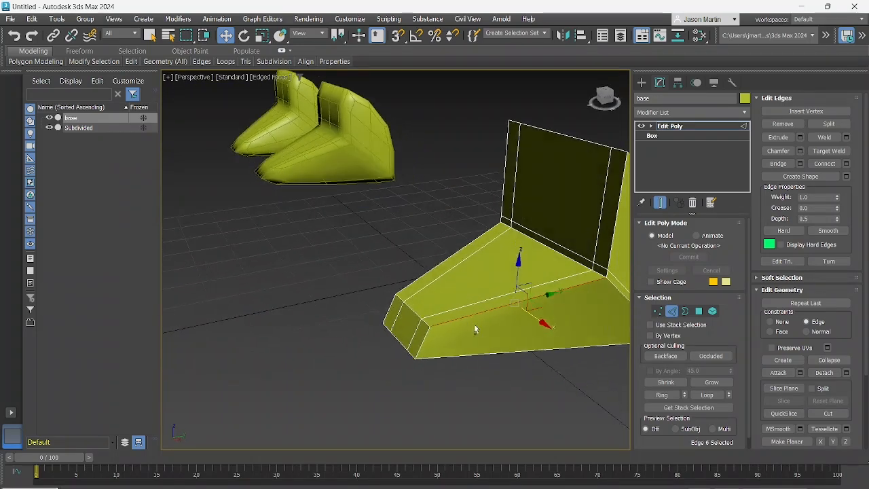
click(665, 396)
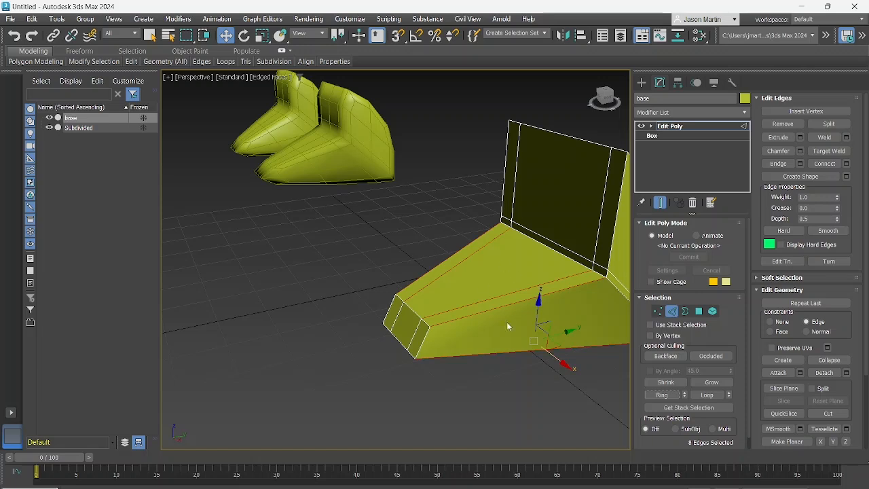
click(846, 165)
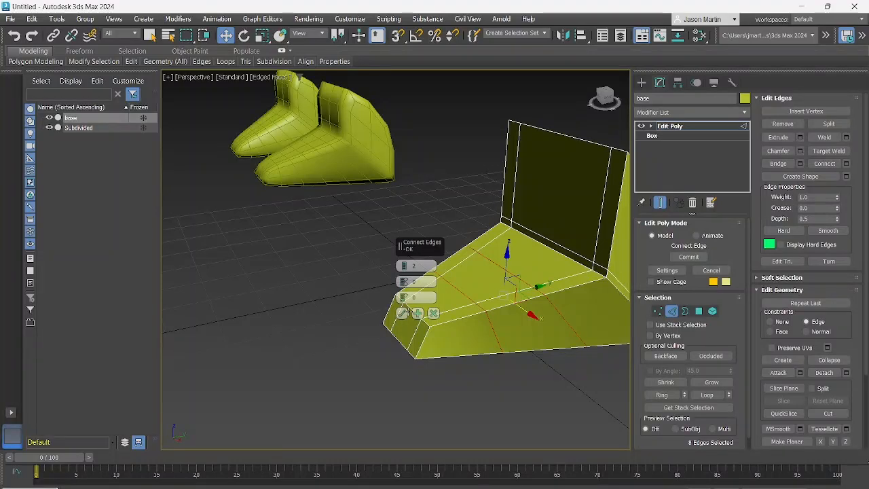
click(402, 314)
Accept the two connected loops and slide the front crosswise loop along Y close to the toe end of the foot
alt+middle_drag(401, 313, 467, 301)
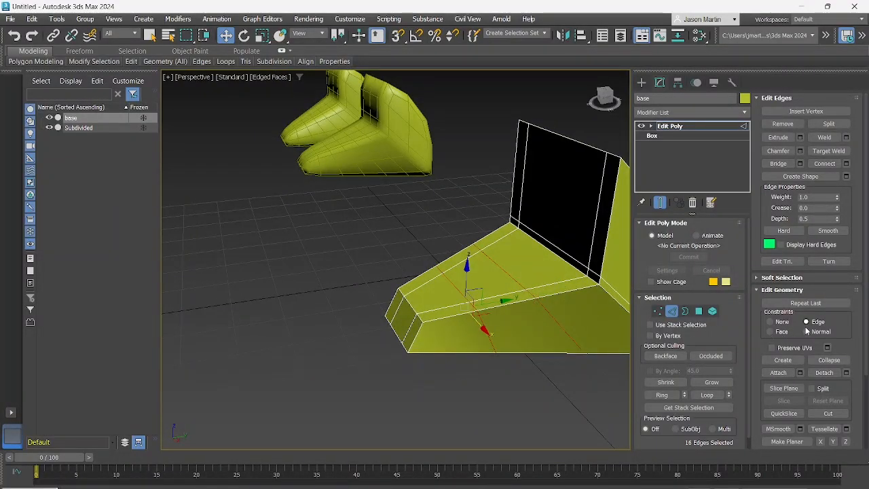
double_click(460, 294)
drag(498, 301, 449, 313)
double_click(501, 269)
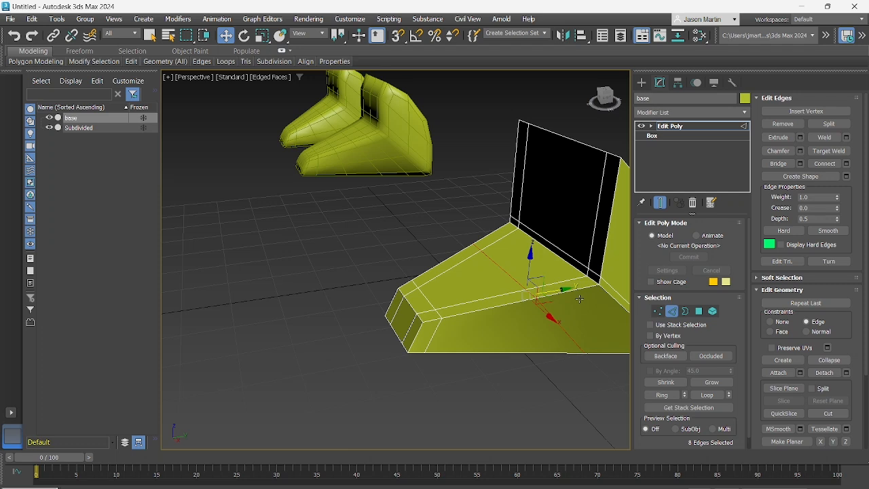
drag(560, 293, 606, 289)
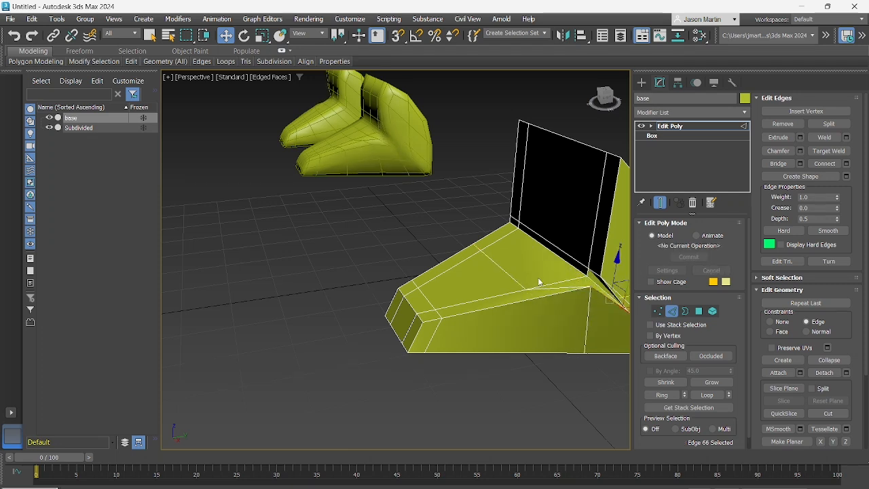
key(ctrl+z)
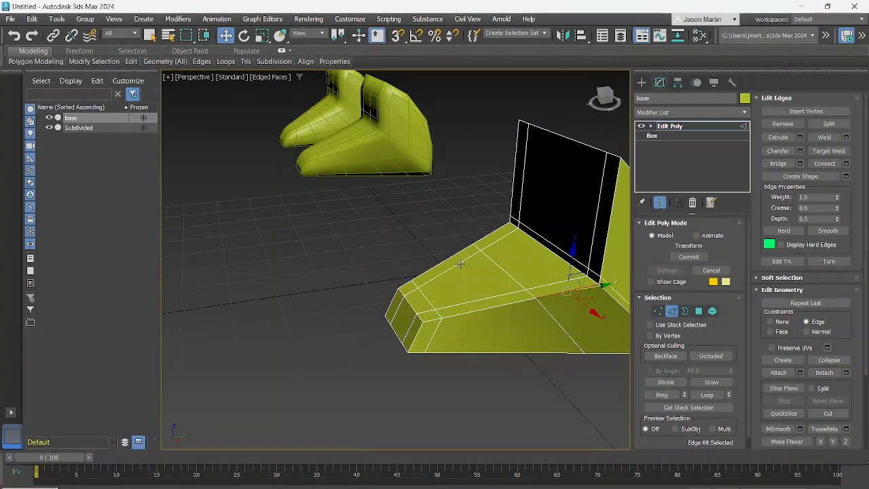
Select the second crosswise edge loop and slide it along Y toward the upright part, leaving it just in front of the corner
click(502, 264)
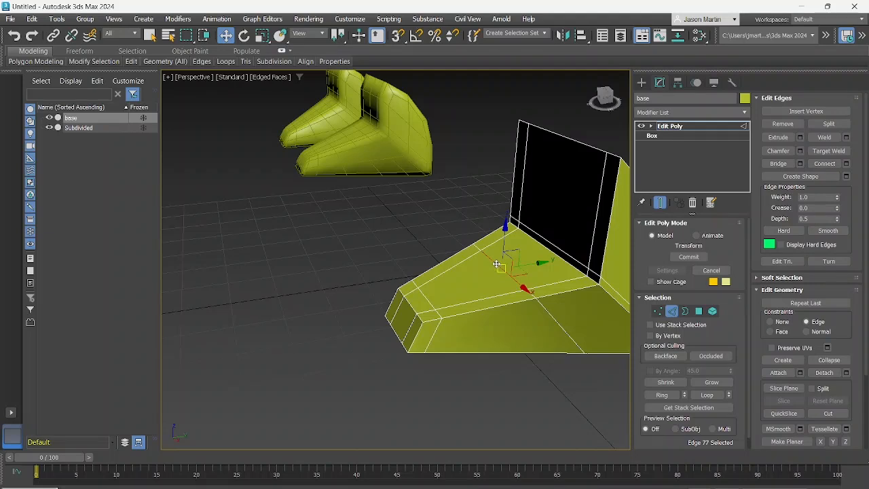
double_click(496, 264)
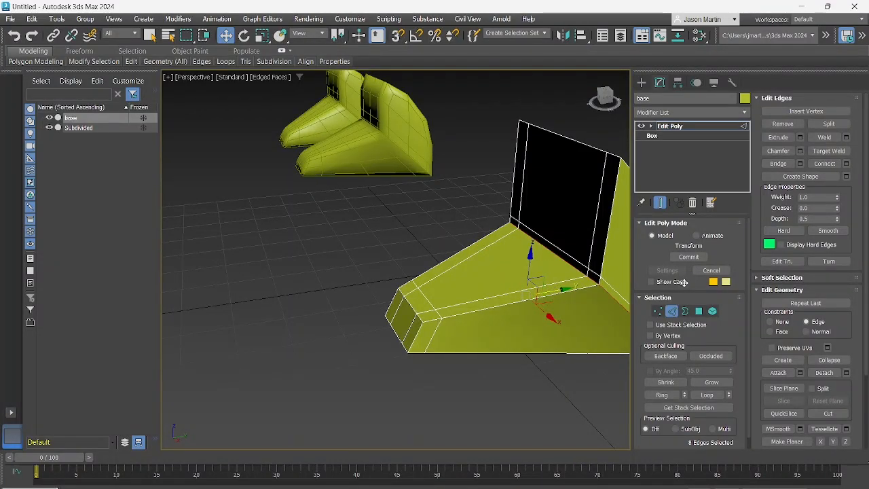
drag(684, 283, 683, 282)
middle_drag(592, 283, 488, 270)
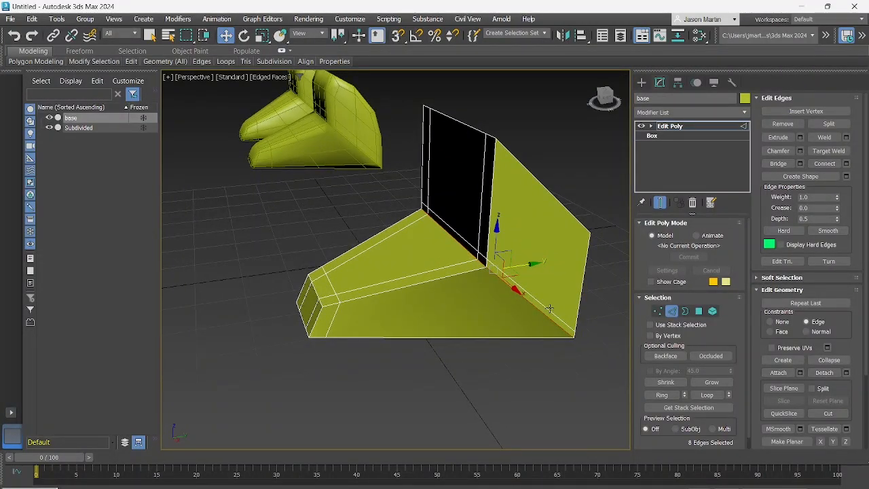
drag(526, 266, 508, 271)
At Vertex level, select the toe-end vertices and try moving them back and forth along X with the Edge constraint on
middle_drag(347, 224, 503, 271)
click(397, 215)
alt+middle_drag(388, 254, 424, 275)
click(658, 311)
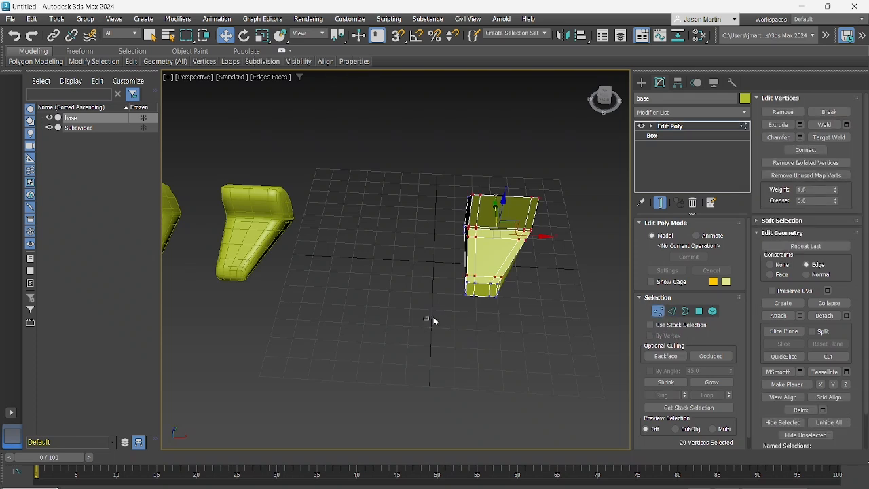
drag(435, 304, 542, 288)
alt+middle_drag(542, 288, 517, 289)
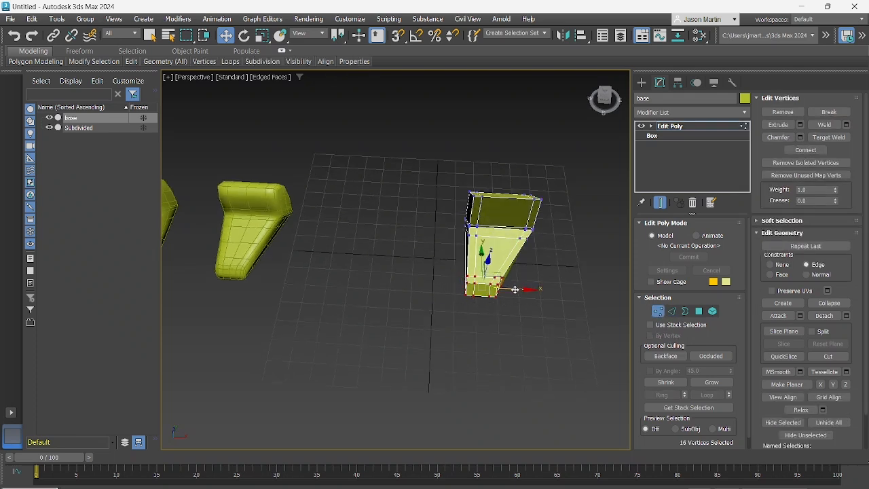
drag(516, 290, 520, 290)
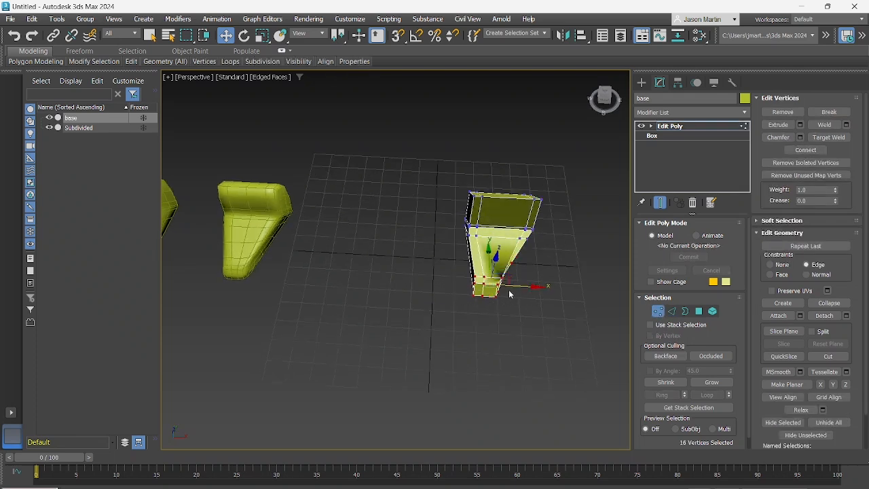
drag(508, 290, 502, 293)
scroll(491, 308, up, 8)
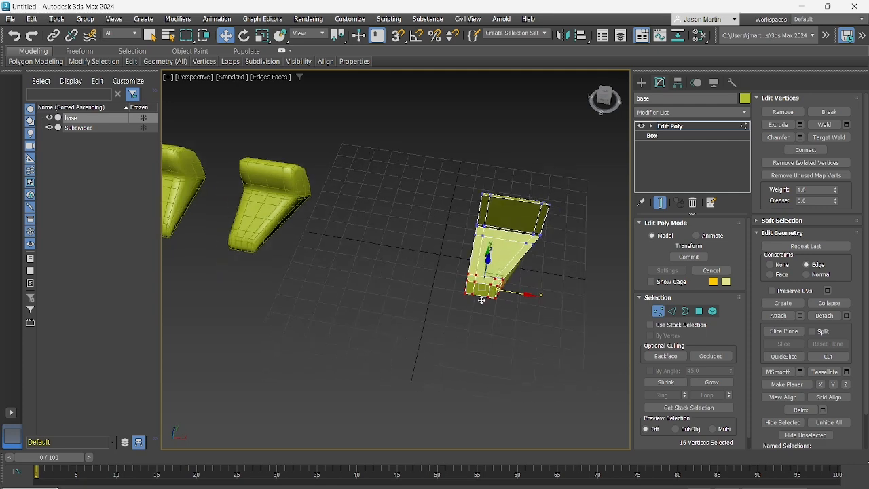
mouse_move(522, 279)
mouse_down()
mouse_move(573, 283)
mouse_move(504, 273)
mouse_move(495, 283)
mouse_move(536, 286)
mouse_up()
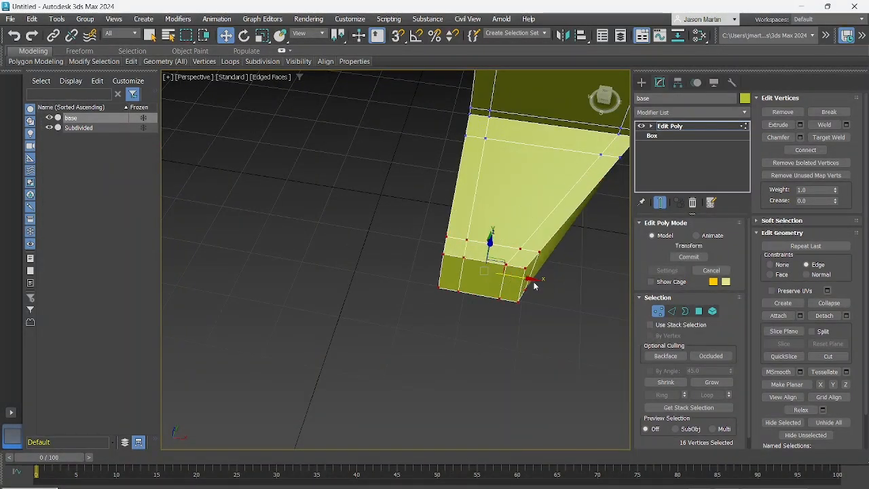
Set the constraint to None and shift the toe-end vertices along X away from the foot's straight inner side
click(770, 265)
middle_drag(552, 285, 501, 293)
drag(501, 294, 543, 302)
middle_drag(520, 285, 452, 304)
middle_drag(394, 233, 415, 243)
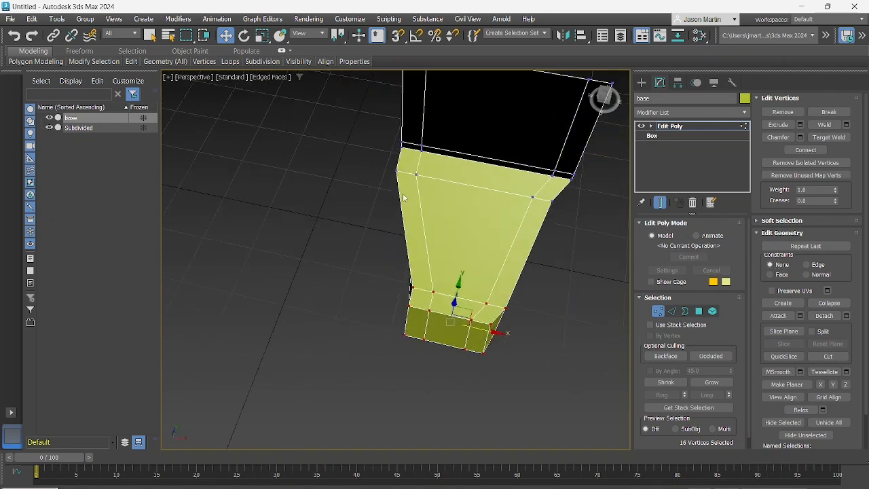
Move the inner and outer vertex pairs of the loop in front of the upright part inward along X
drag(393, 167, 439, 179)
alt+middle_drag(572, 224, 534, 221)
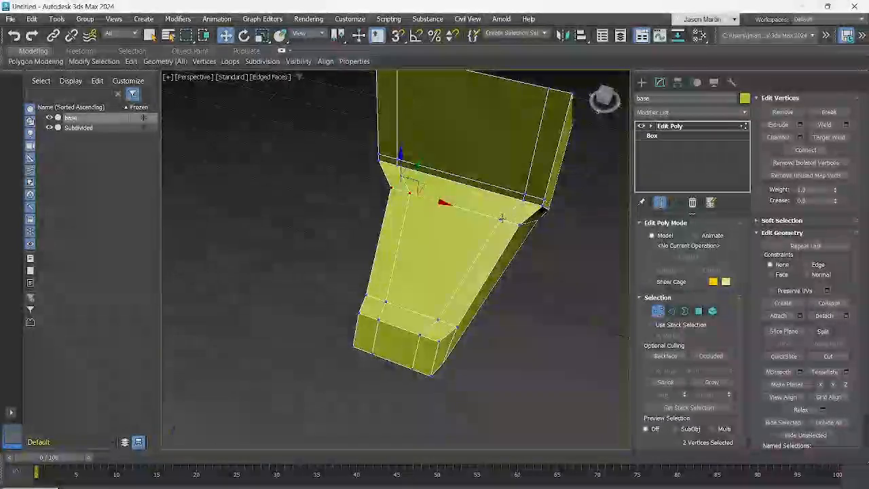
drag(506, 174, 537, 227)
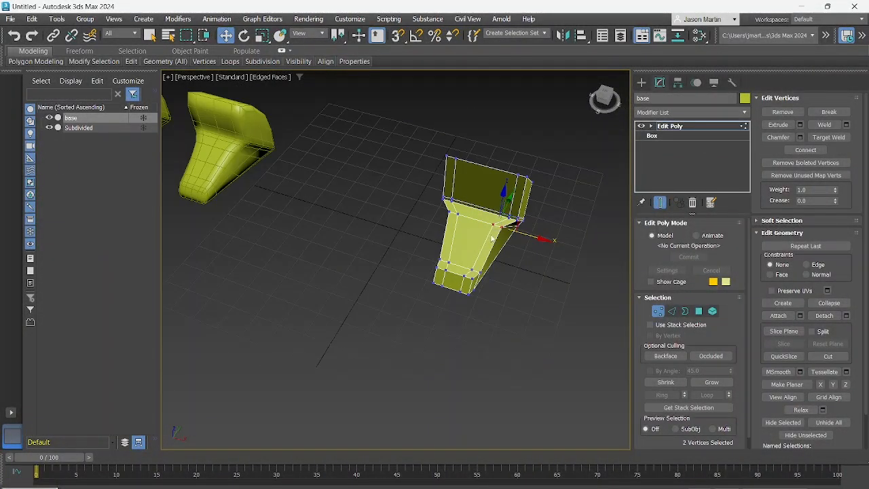
mouse_move(434, 224)
alt+middle_down()
mouse_move(473, 224)
mouse_move(455, 246)
mouse_move(487, 235)
alt+middle_up()
Leave Vertex level and examine the reshaped base beside the mirrored, smoothed Subdivided copy
alt+middle_drag(467, 266, 485, 258)
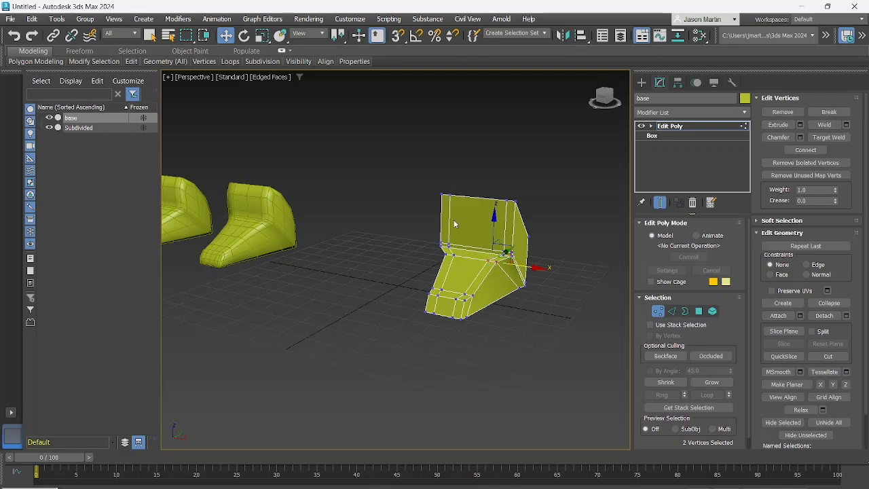
alt+middle_drag(515, 241, 531, 271)
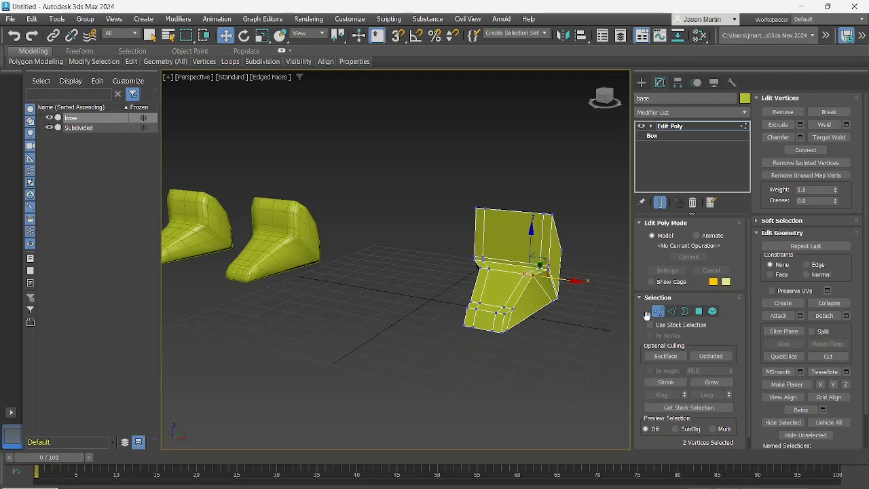
key(1)
mouse_move(470, 262)
middle_down()
mouse_move(489, 274)
mouse_move(481, 275)
middle_up()
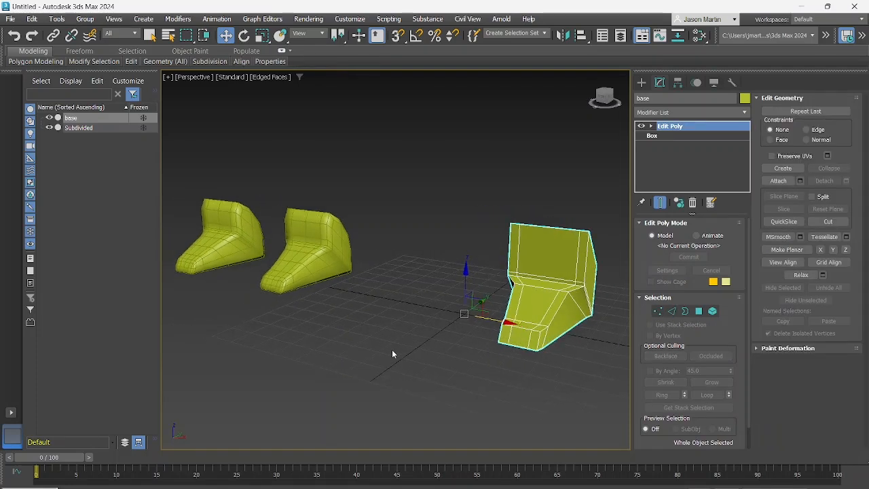
middle_drag(303, 291, 394, 296)
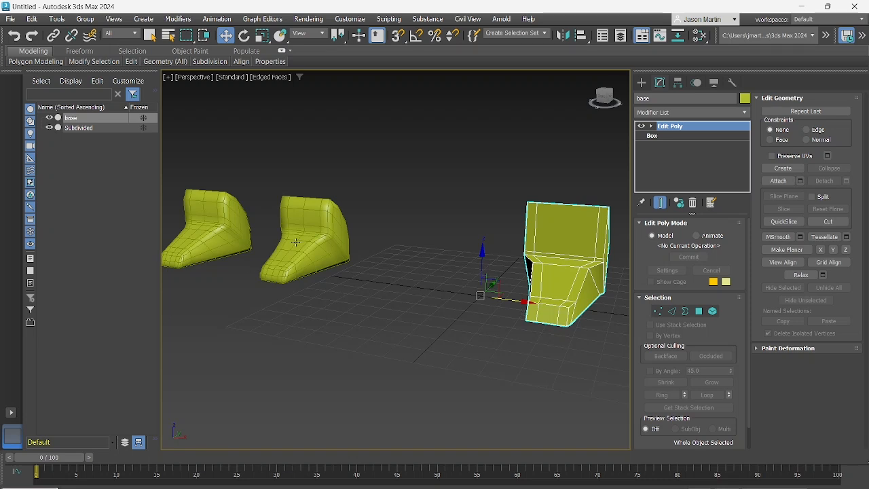
middle_drag(331, 260, 333, 277)
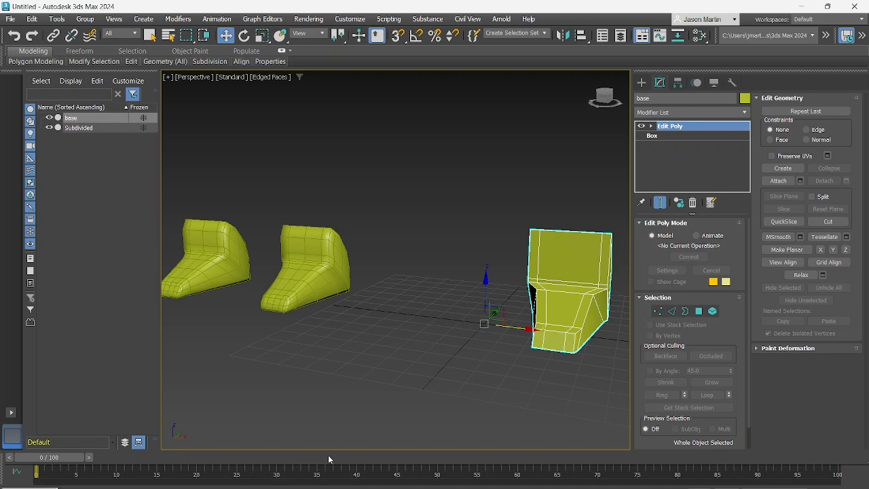
key(alt+Tab)
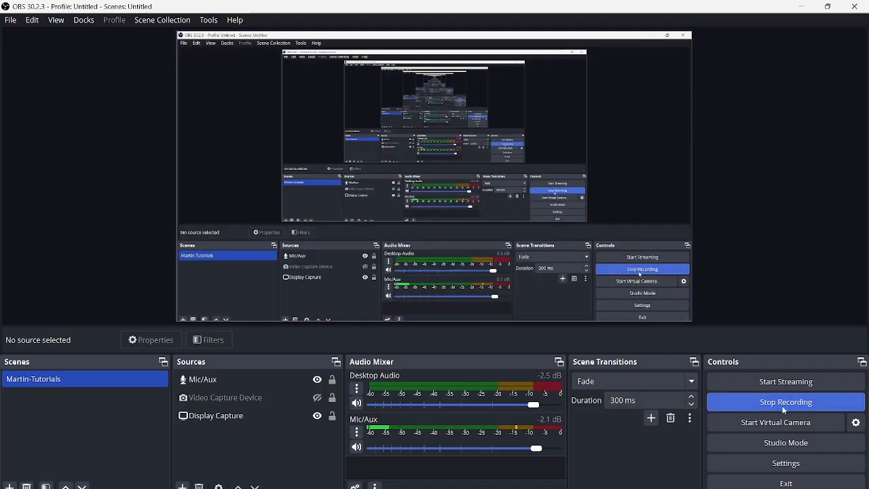